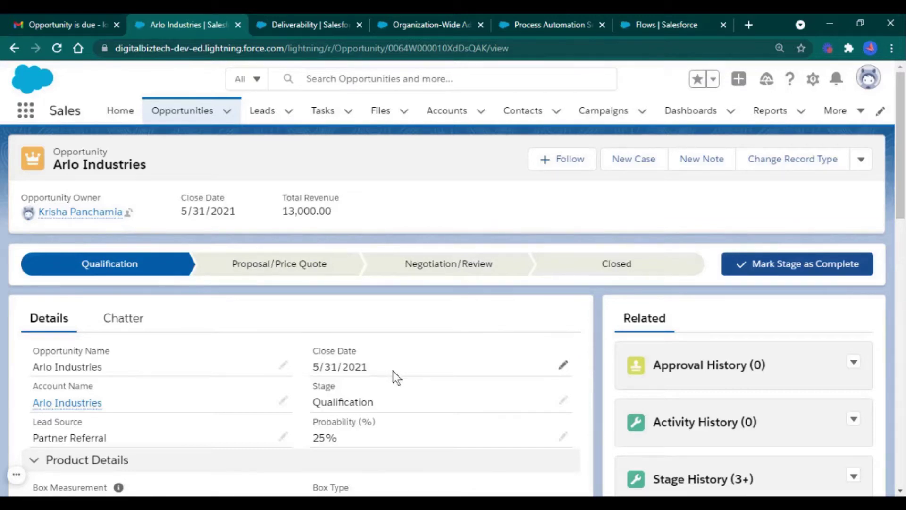
Switch to Gmail to view the Arlo Industries 'Opportunity is due' email with close date and revenue
click(96, 21)
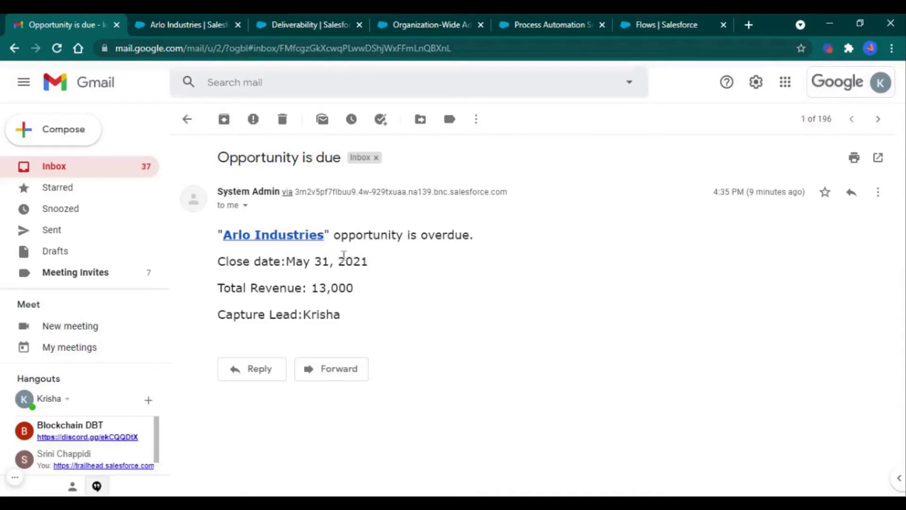
Bring up the Salesforce Deliverability settings page, with access level set to All email
click(277, 28)
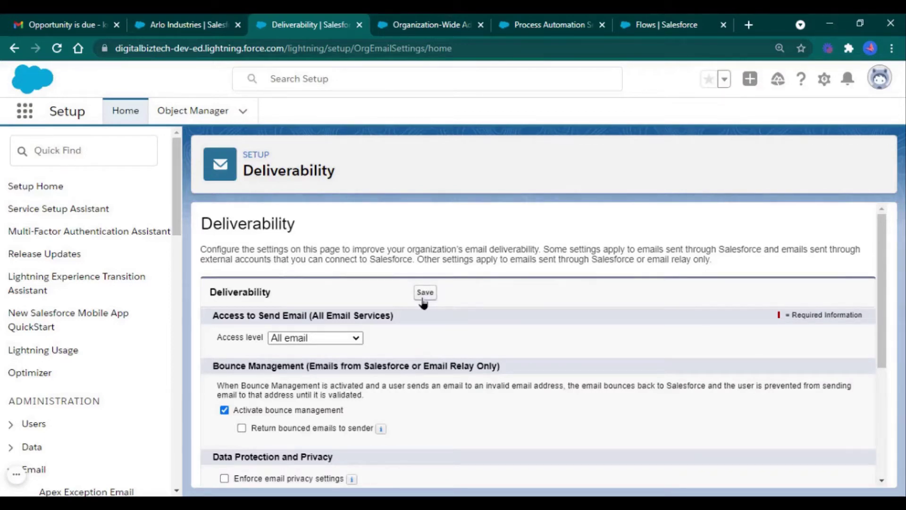
Show the Edit Organization-Wide Email Addresses form for the System Admin address
click(418, 14)
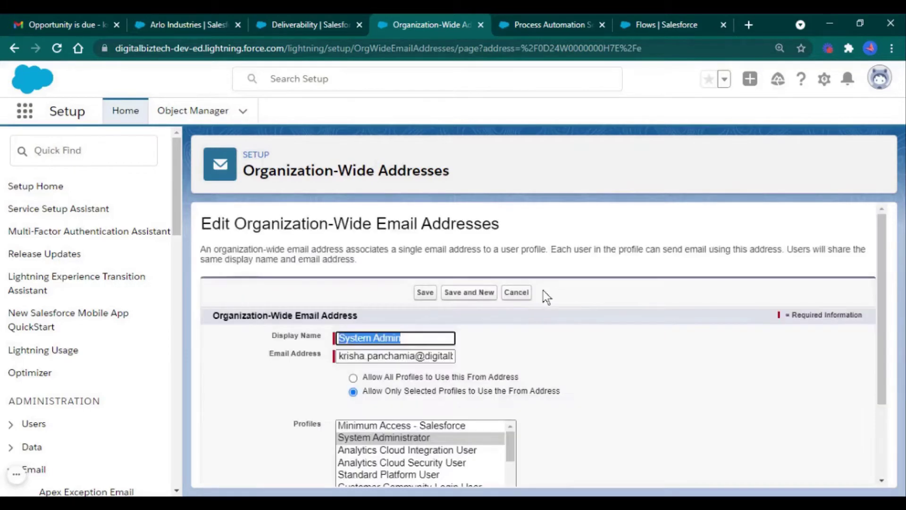
Review the System Admin address form and save it, allowing only the System Administrator profile
click(588, 403)
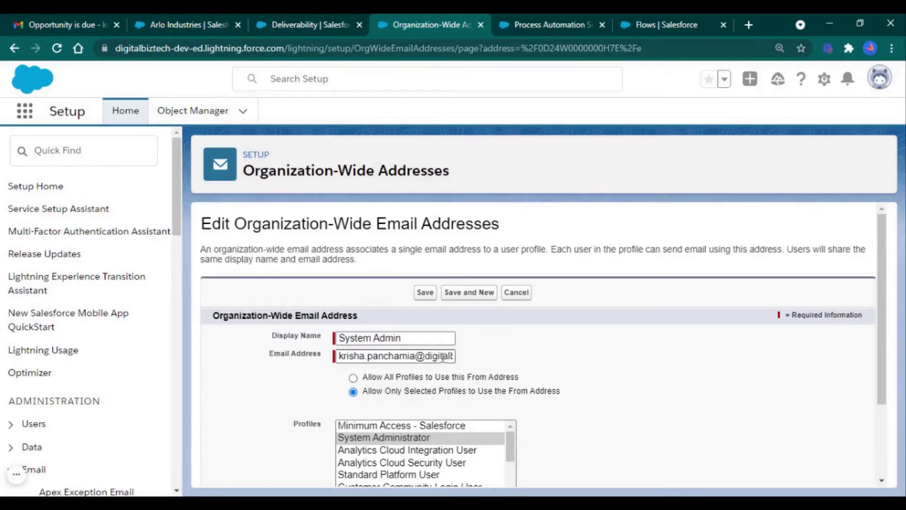
scroll(628, 378, down, 3)
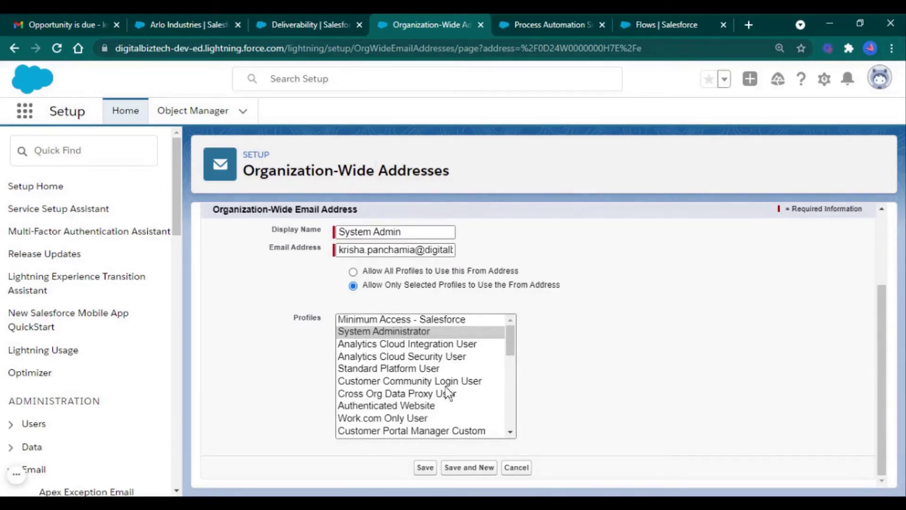
scroll(448, 393, up, 2)
scroll(447, 398, down, 2)
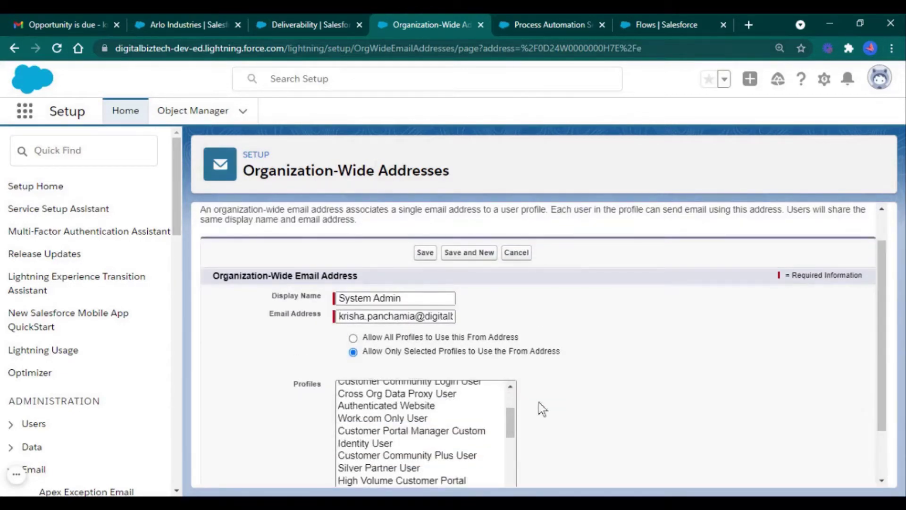
scroll(463, 441, up, 3)
scroll(623, 391, down, 2)
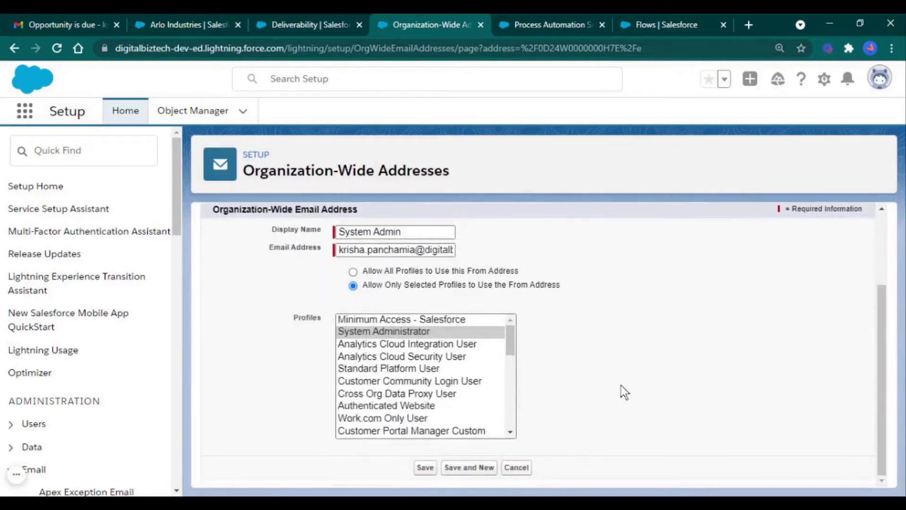
click(425, 469)
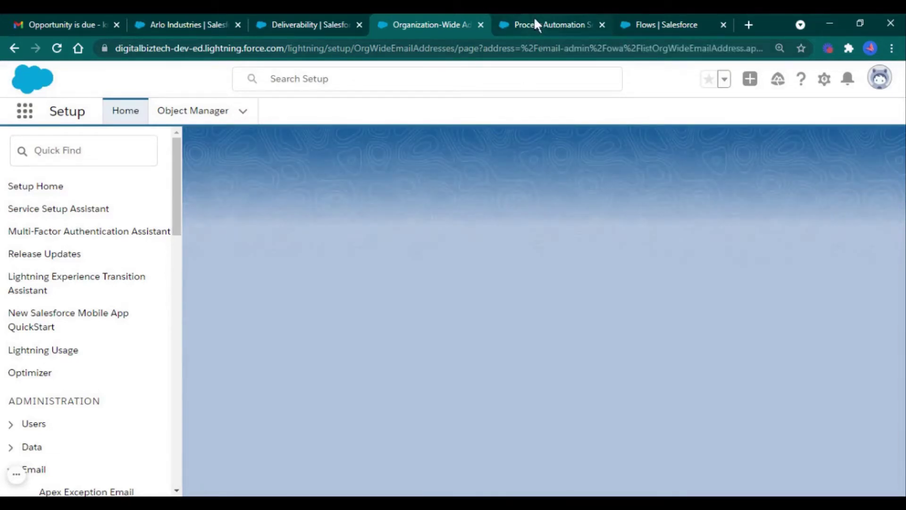
Check the Process Automation settings and verified org-wide address, then start a New Flow from Flows
click(534, 17)
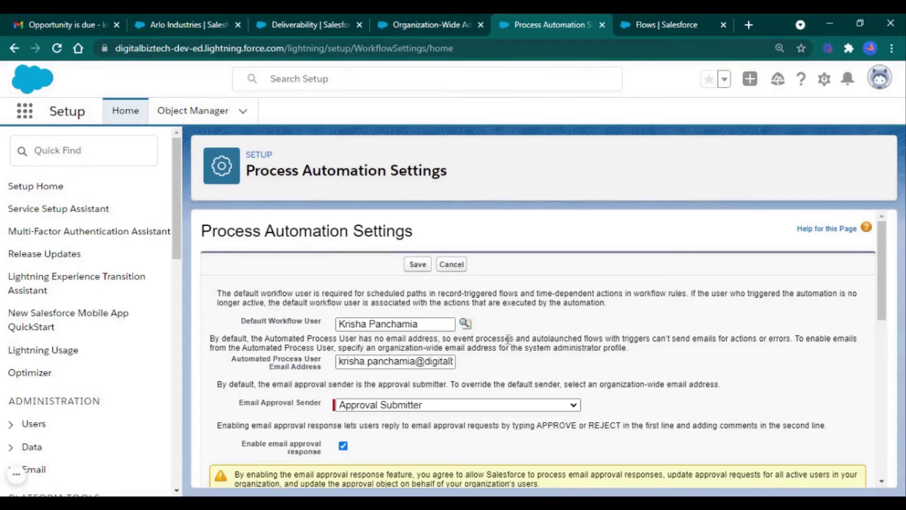
click(437, 24)
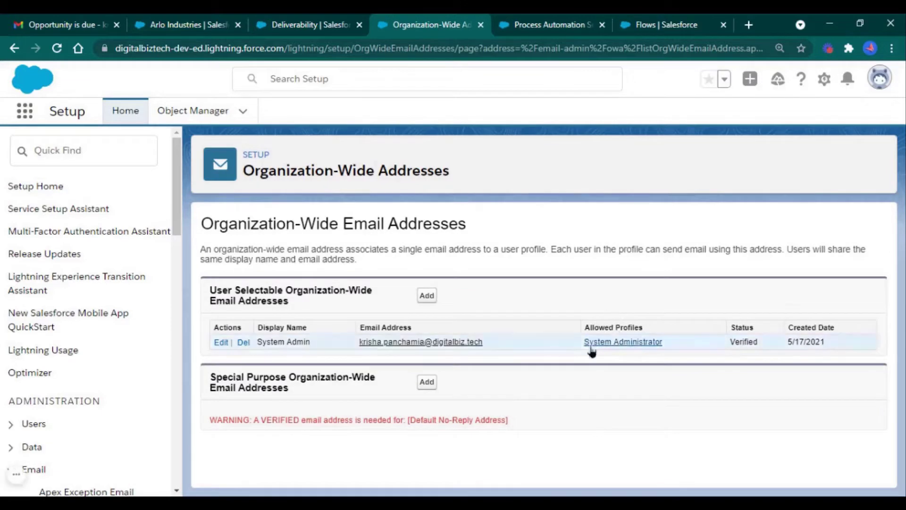
click(523, 17)
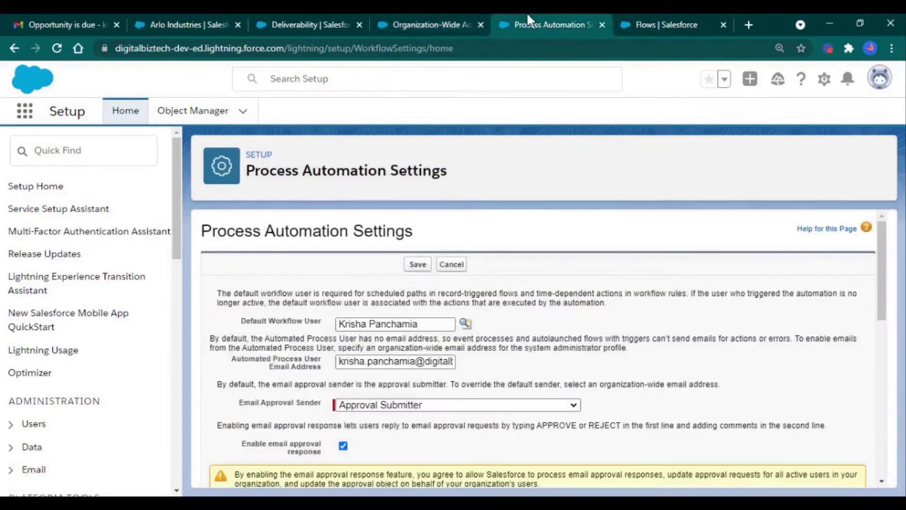
click(663, 25)
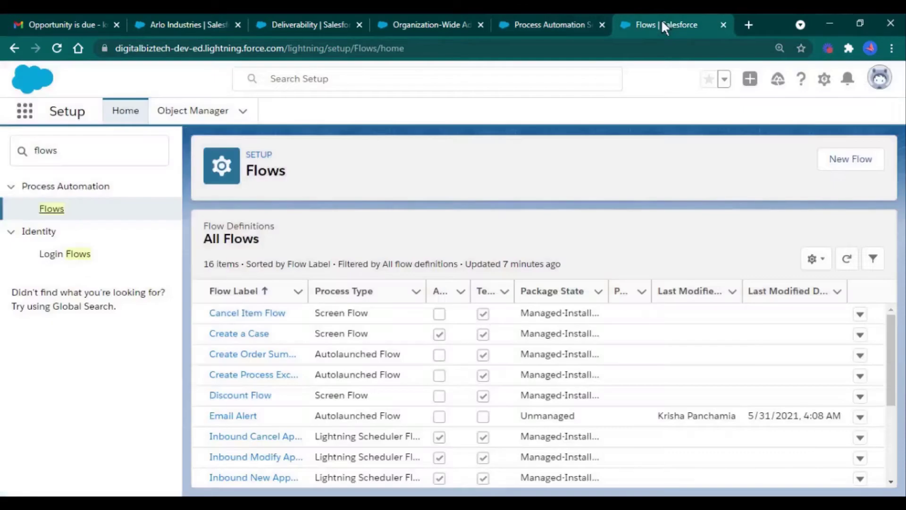
click(865, 160)
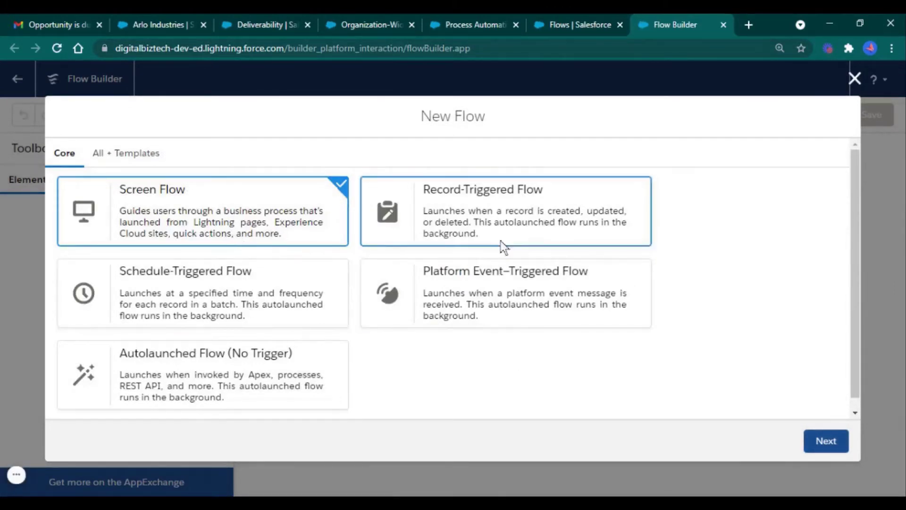
Browse All + Templates, then pick Schedule-Triggered Flow under Core and continue
click(134, 163)
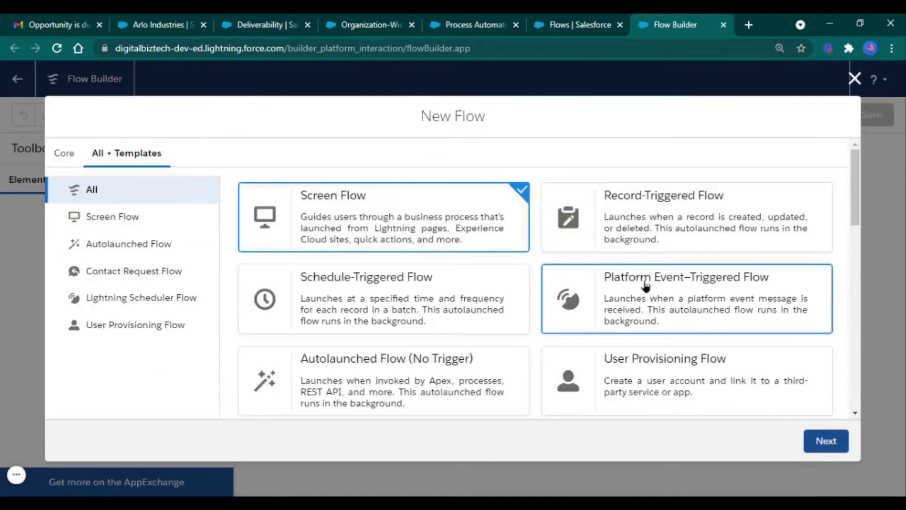
scroll(638, 298, down, 3)
scroll(638, 302, down, 5)
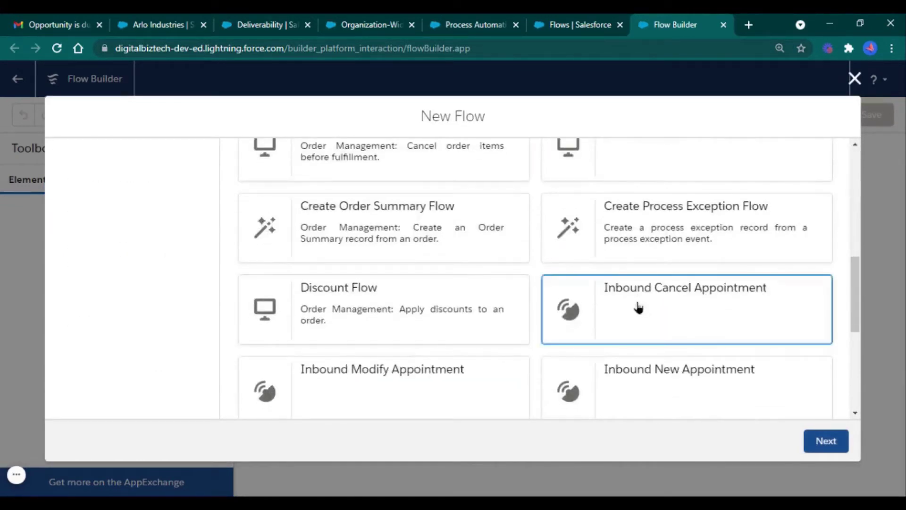
scroll(636, 306, up, 10)
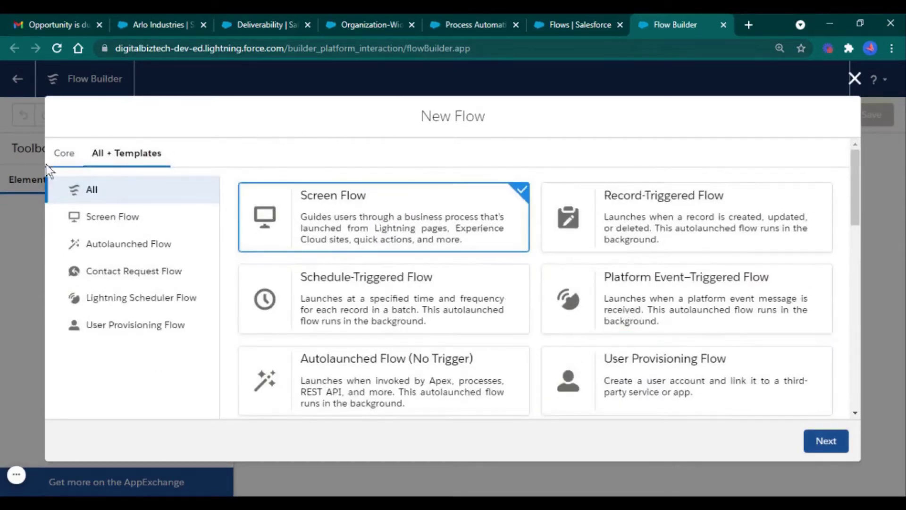
click(62, 156)
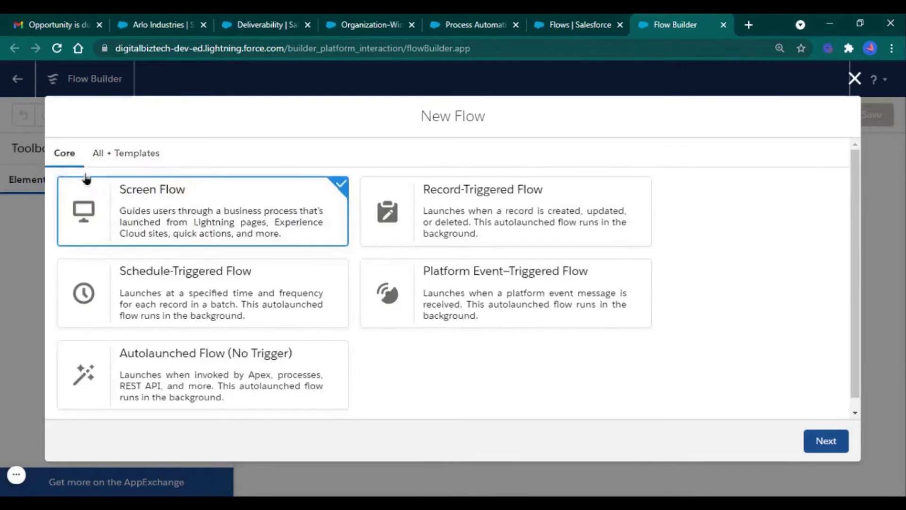
click(277, 297)
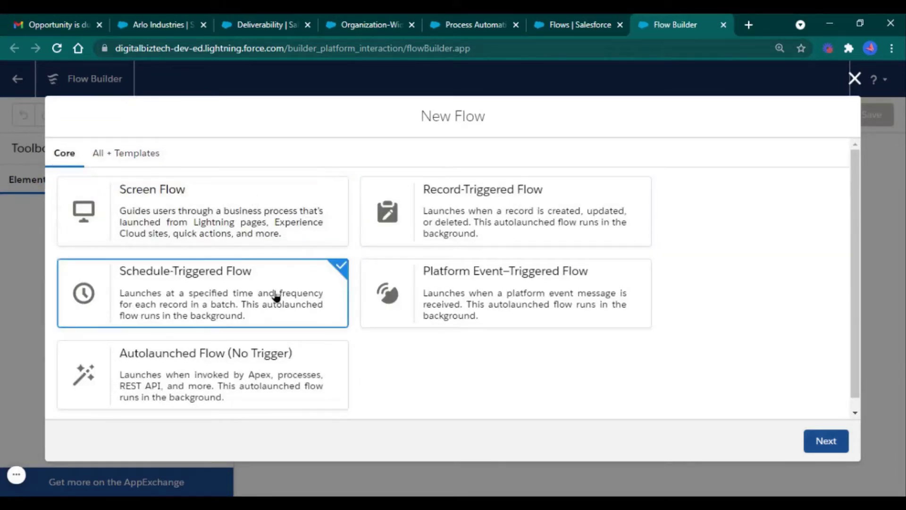
click(821, 440)
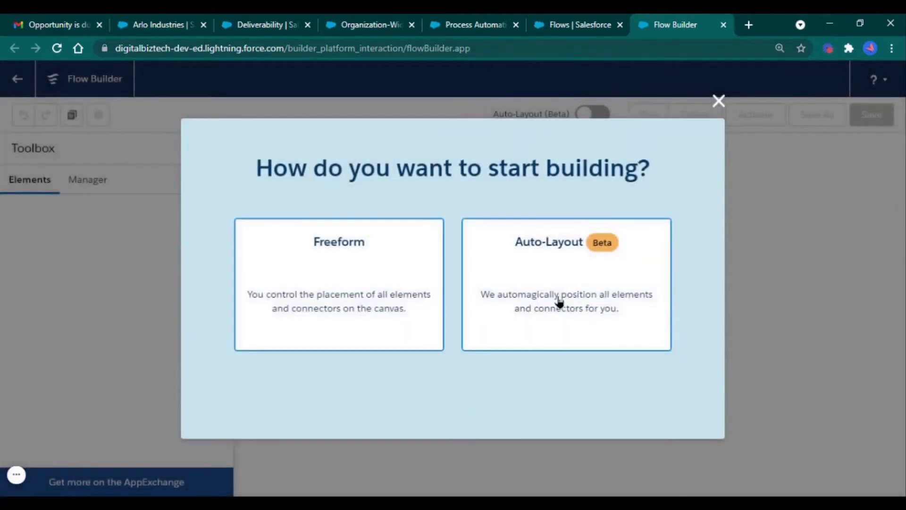
Use Auto-Layout and schedule the flow Daily at 5:00 AM starting May 31, 2021
click(559, 302)
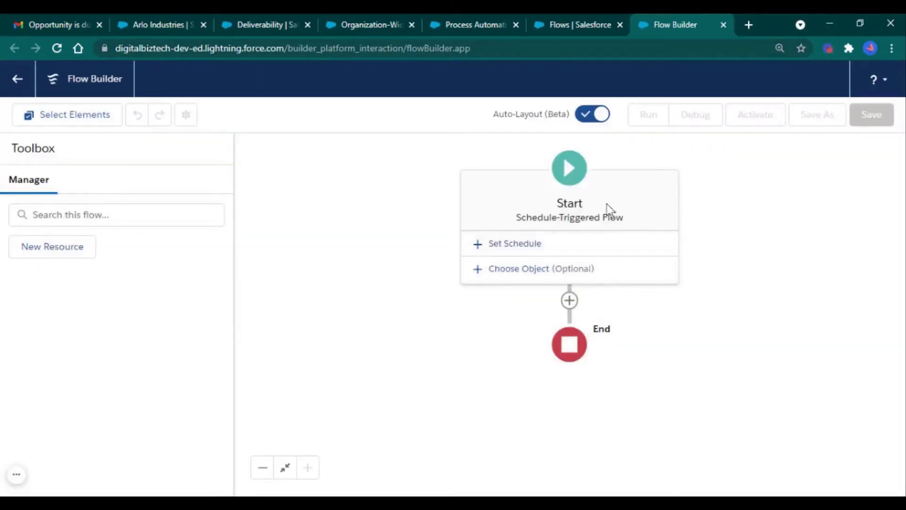
click(658, 251)
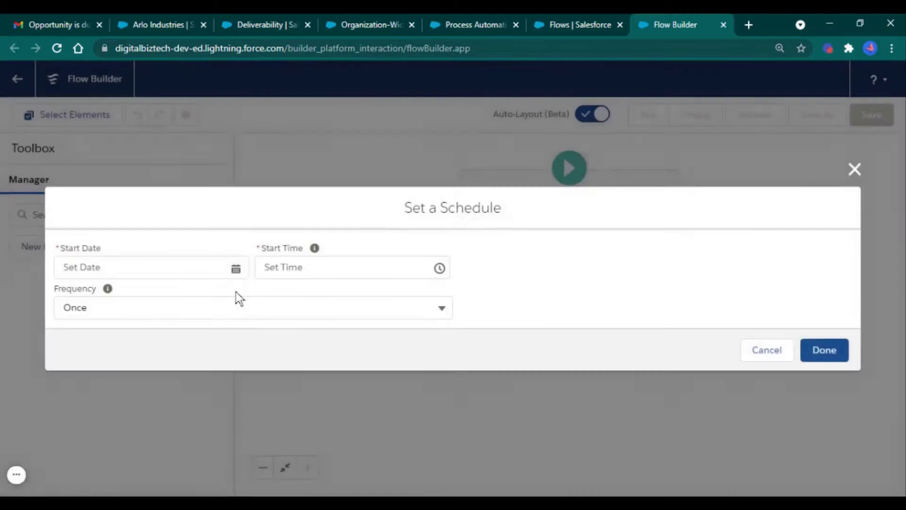
click(224, 263)
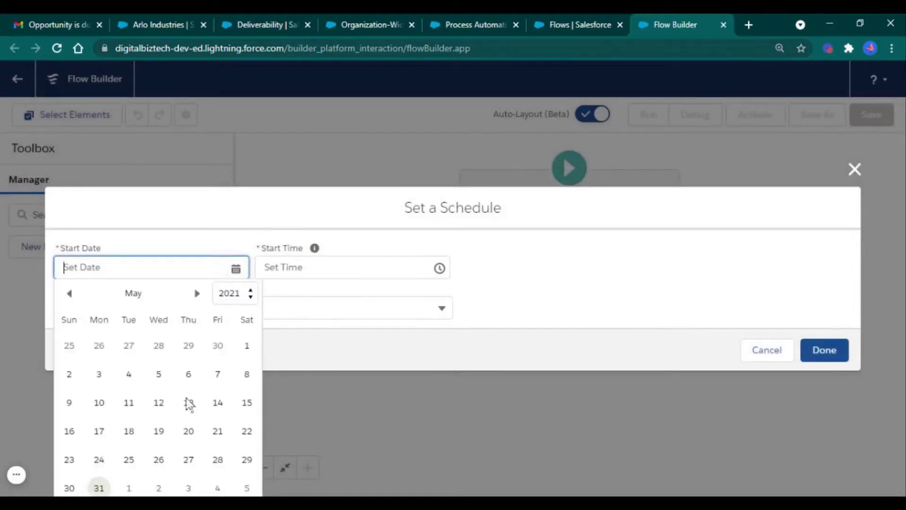
click(98, 487)
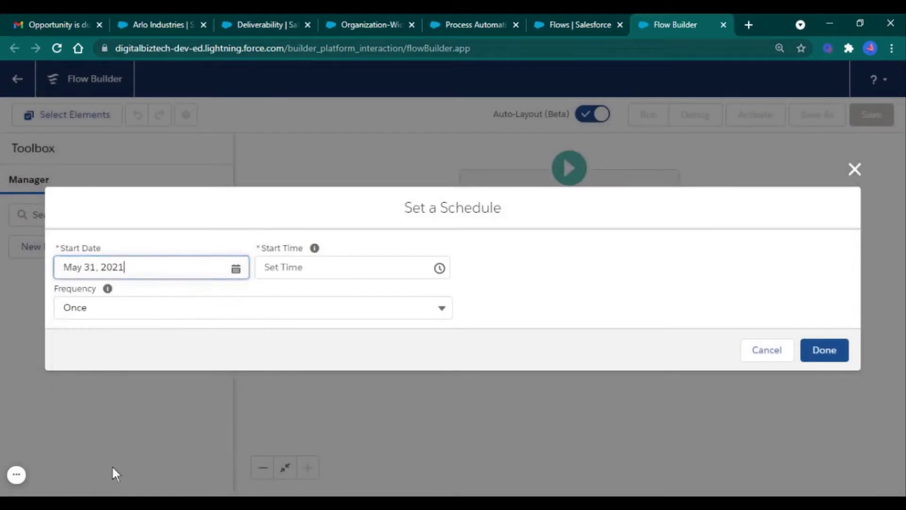
click(343, 261)
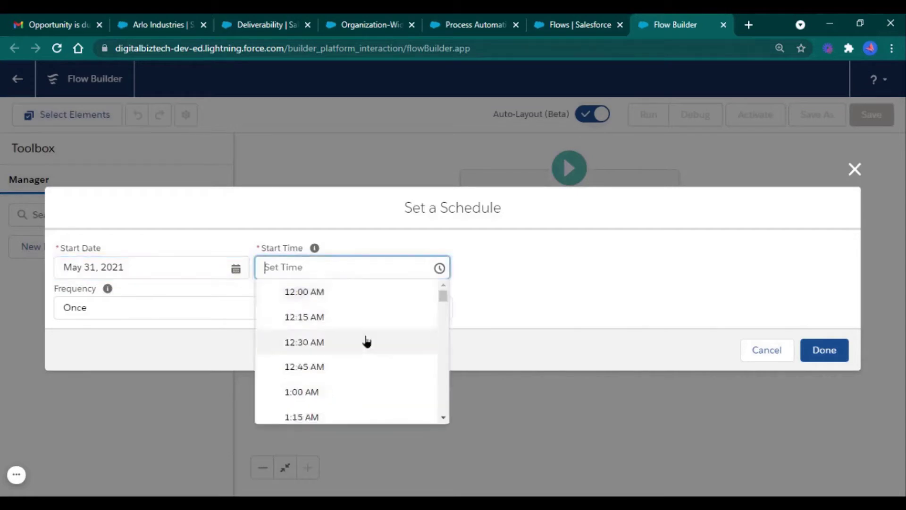
scroll(363, 350, down, 3)
scroll(363, 349, down, 4)
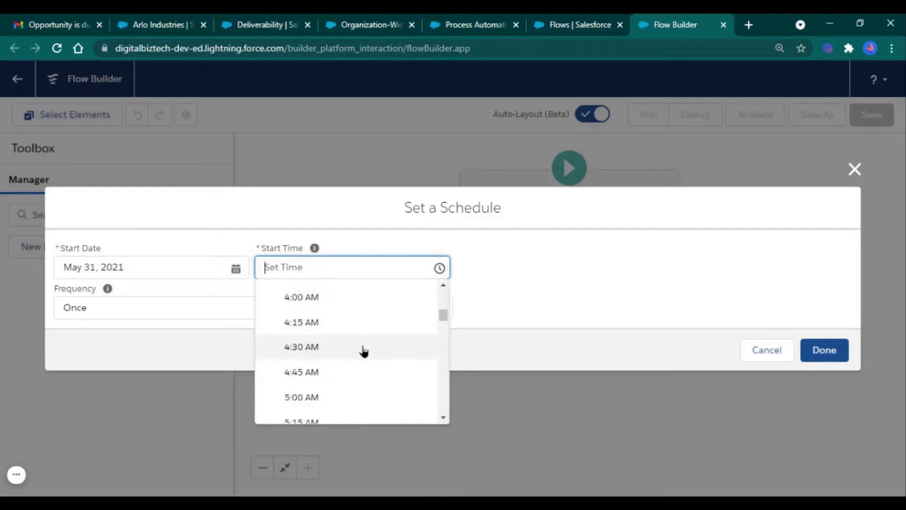
click(358, 403)
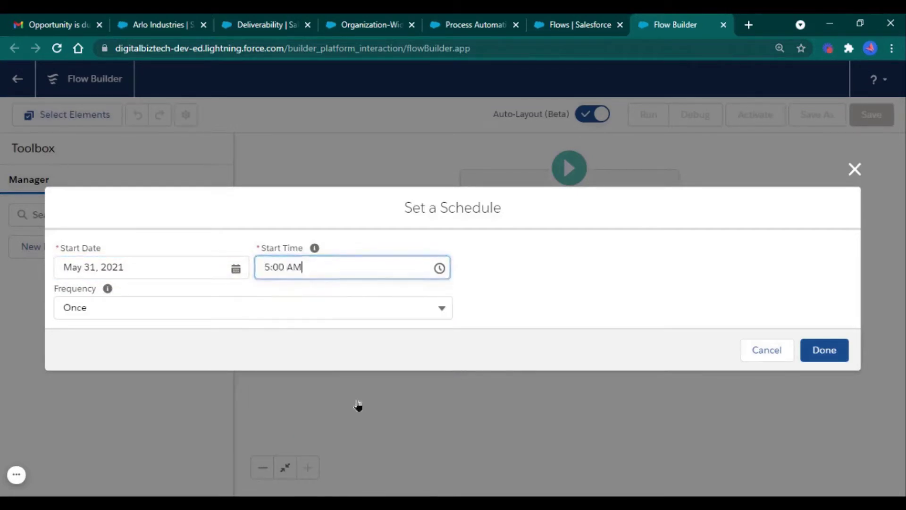
click(325, 307)
click(316, 369)
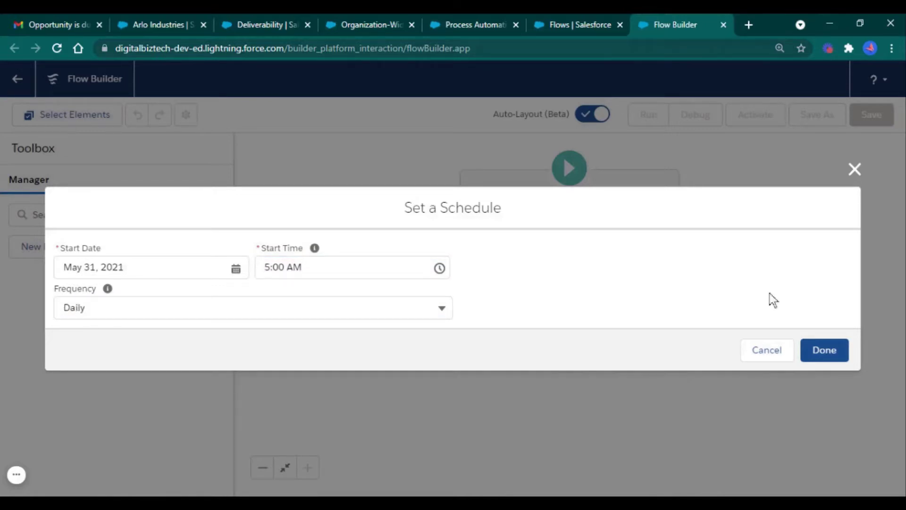
click(827, 357)
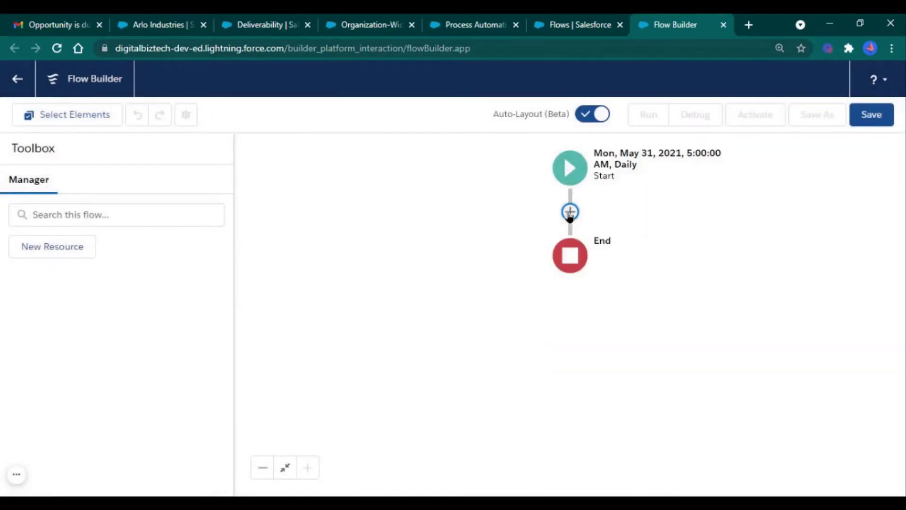
click(570, 213)
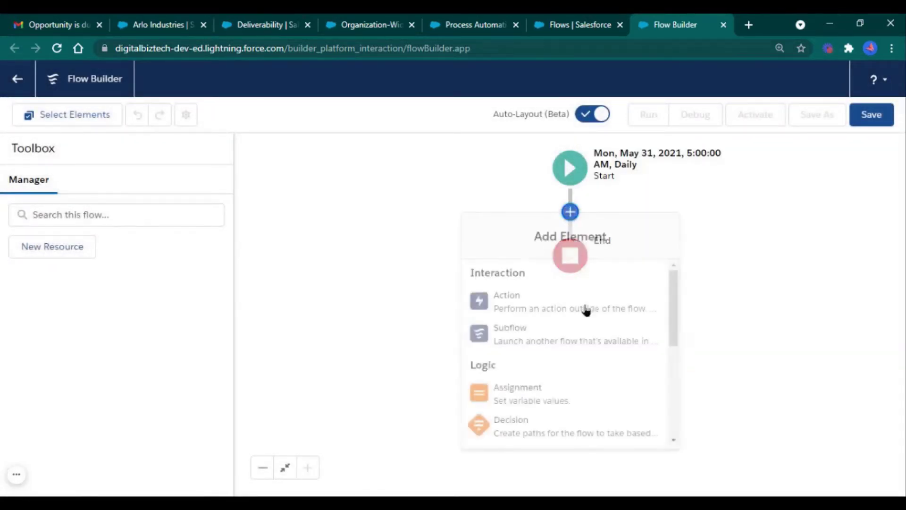
Label the Get Records element 'Records for close date', auto-fill its API name, and pick Opportunity as object
scroll(585, 382, down, 2)
scroll(580, 396, down, 3)
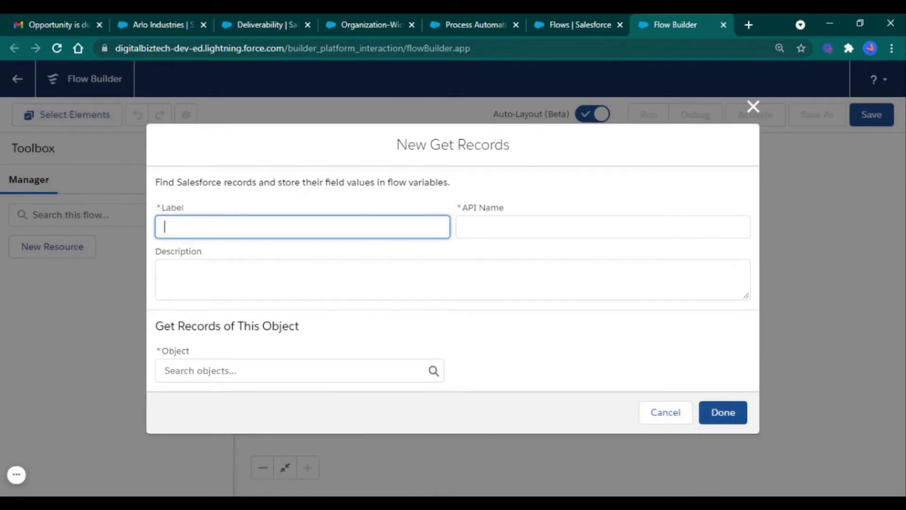
text(Records for clos)
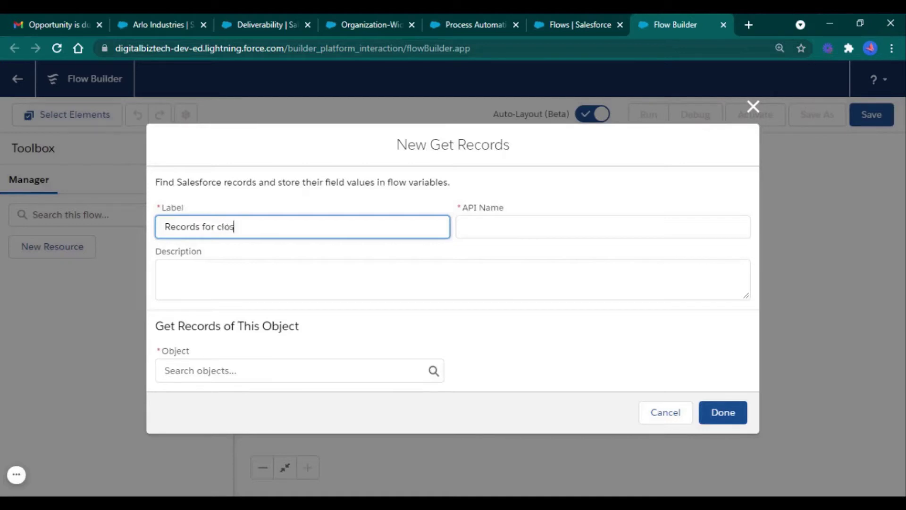
text(e date)
click(452, 338)
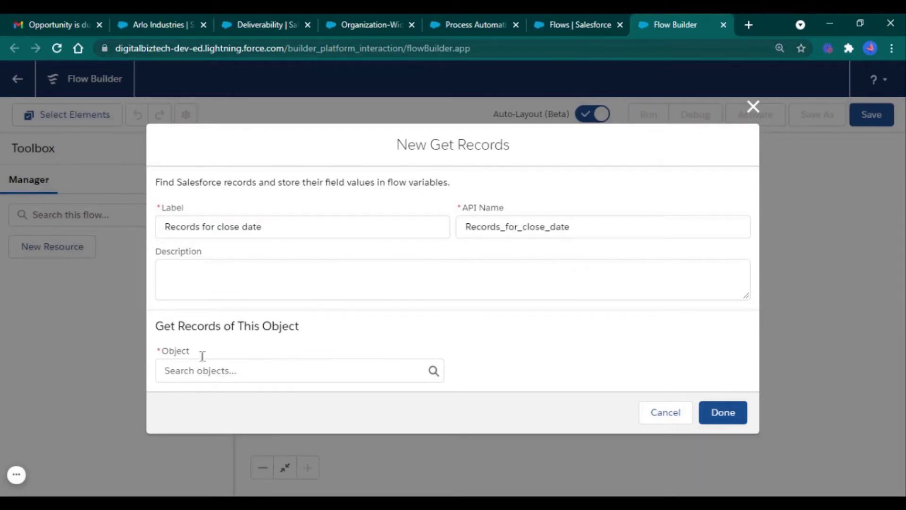
click(284, 372)
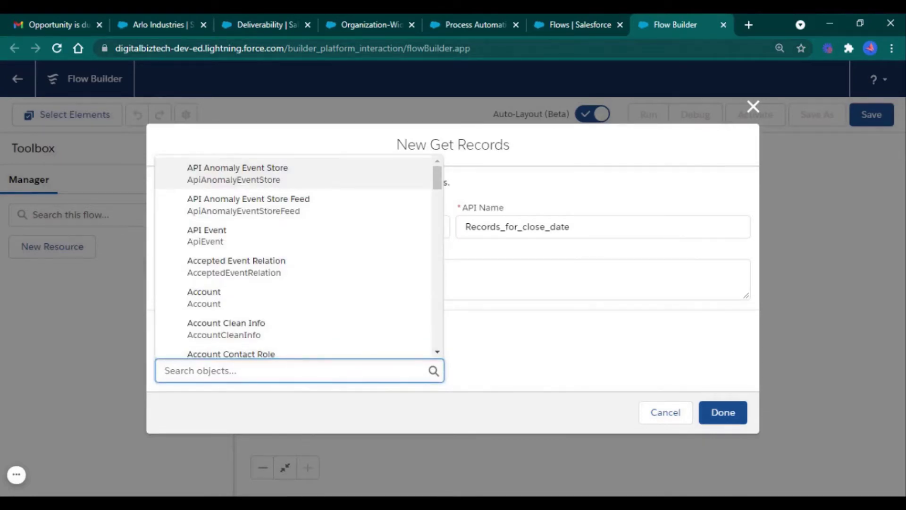
text(oppo)
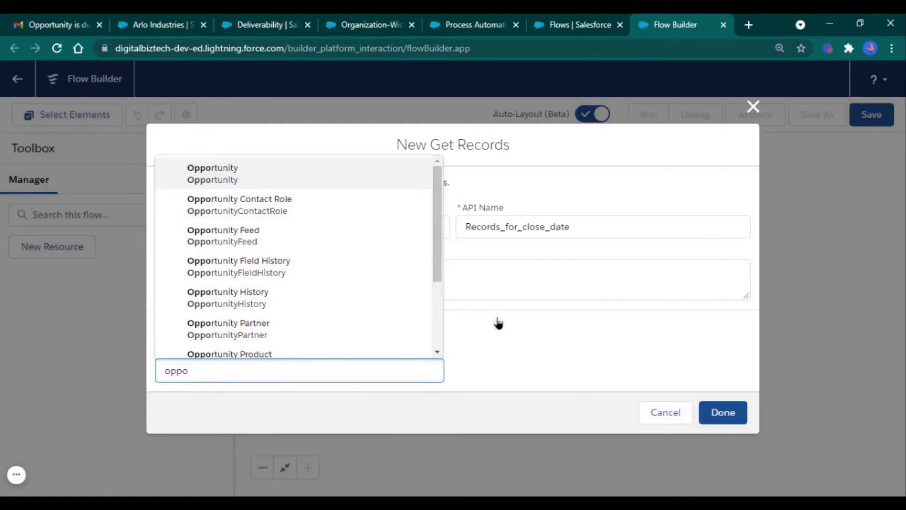
key(Return)
click(505, 339)
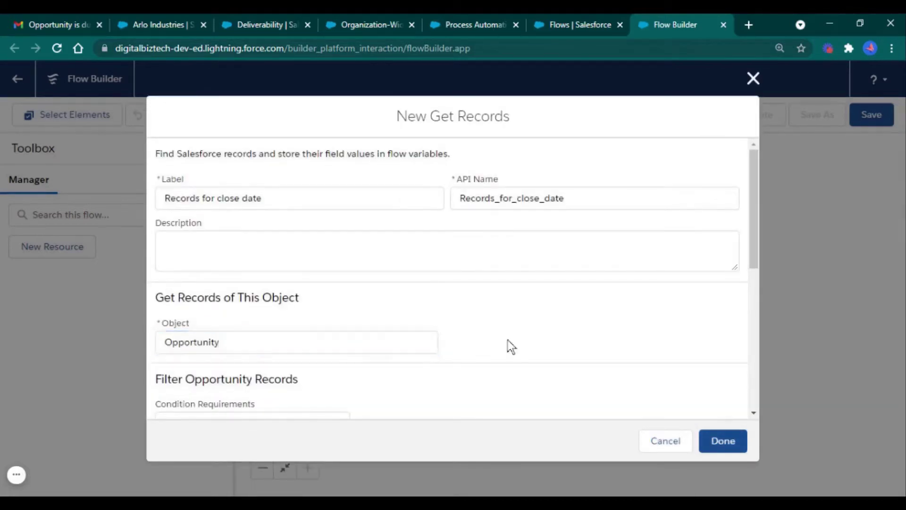
Add a CloseDate Equals filter condition and create a New Resource for its value
scroll(508, 340, down, 3)
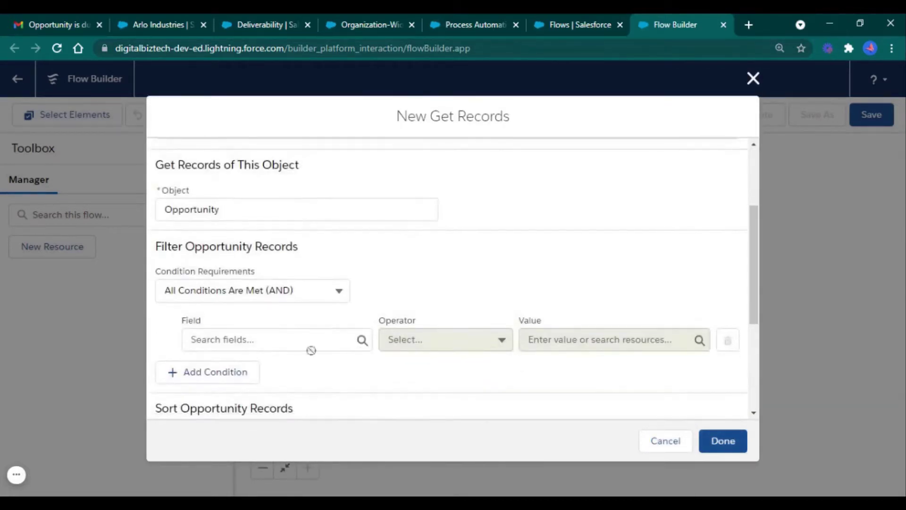
click(283, 343)
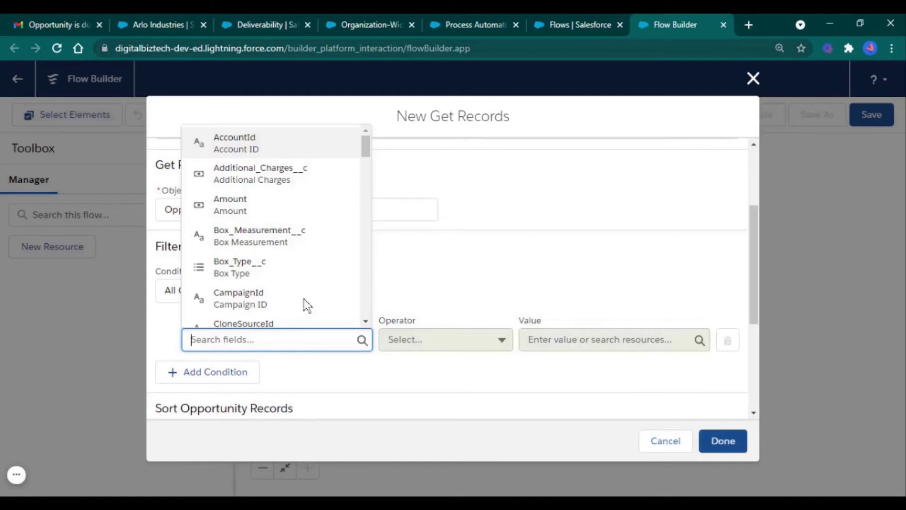
text(close)
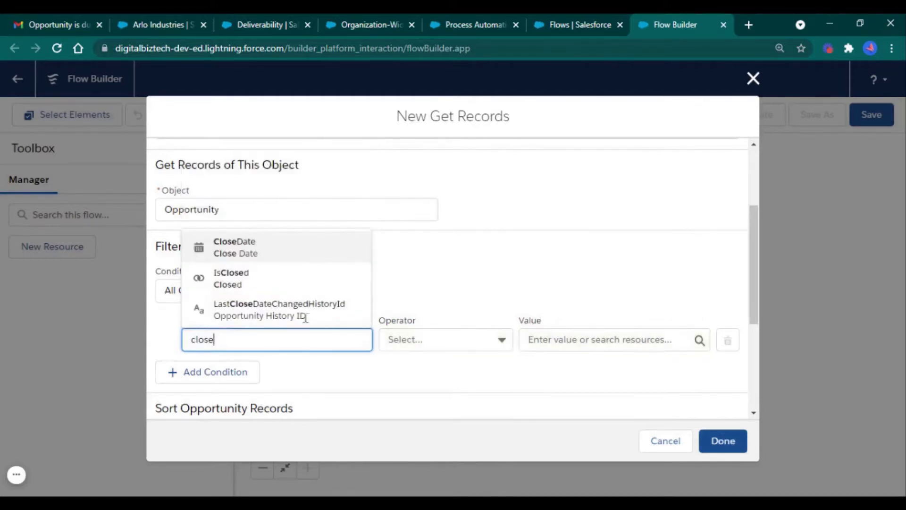
click(309, 255)
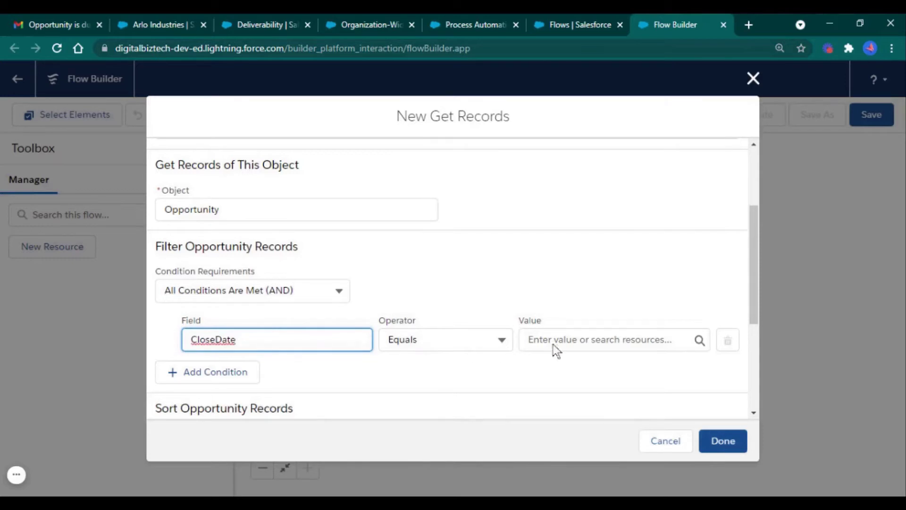
click(576, 339)
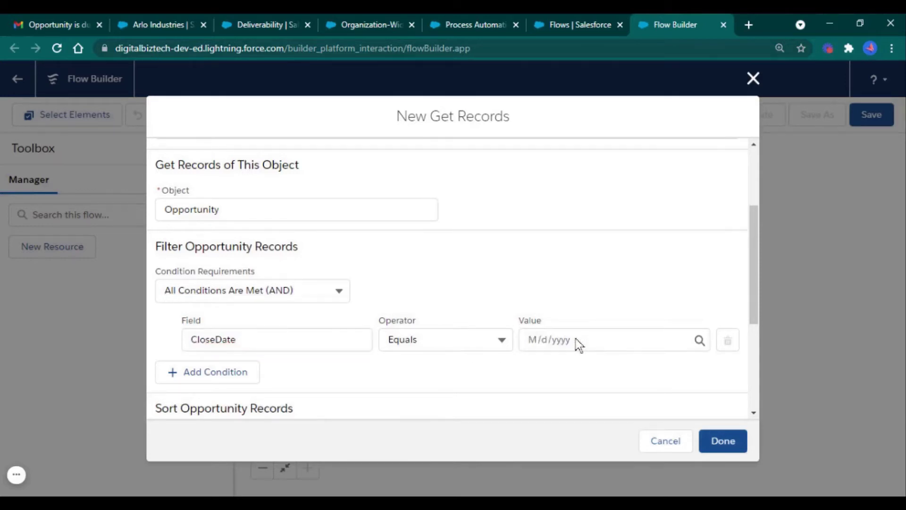
click(575, 339)
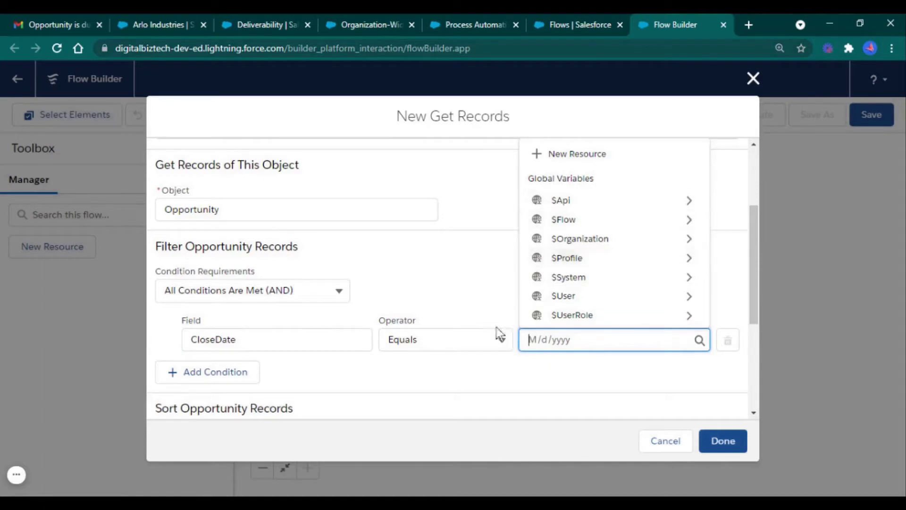
click(616, 162)
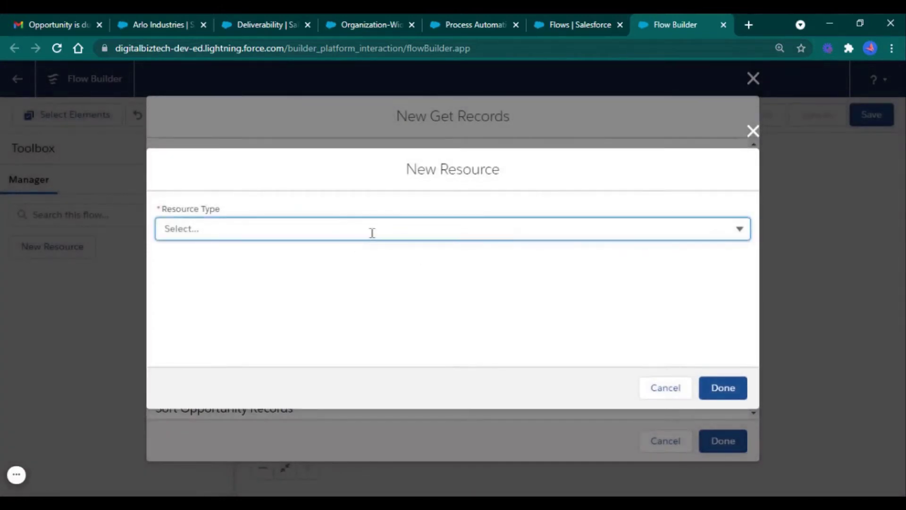
Make the new resource a Formula with API name 'duedate'
click(373, 232)
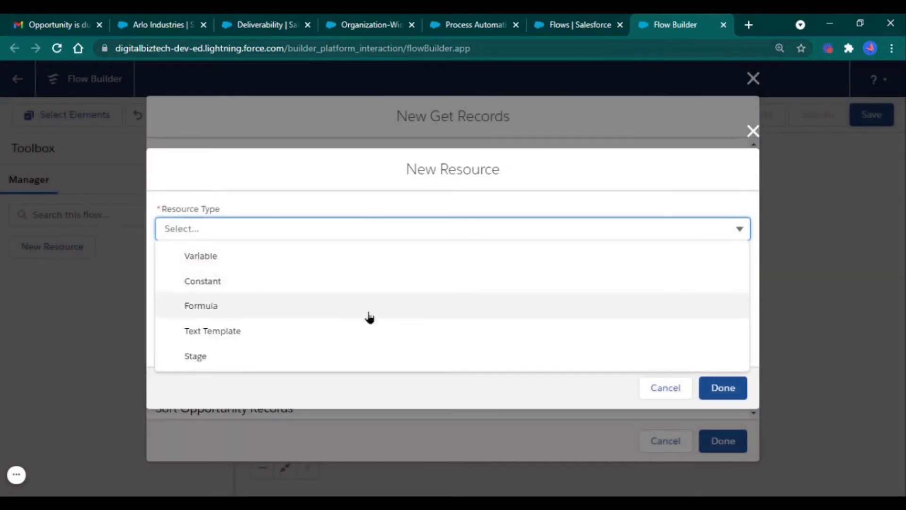
click(428, 316)
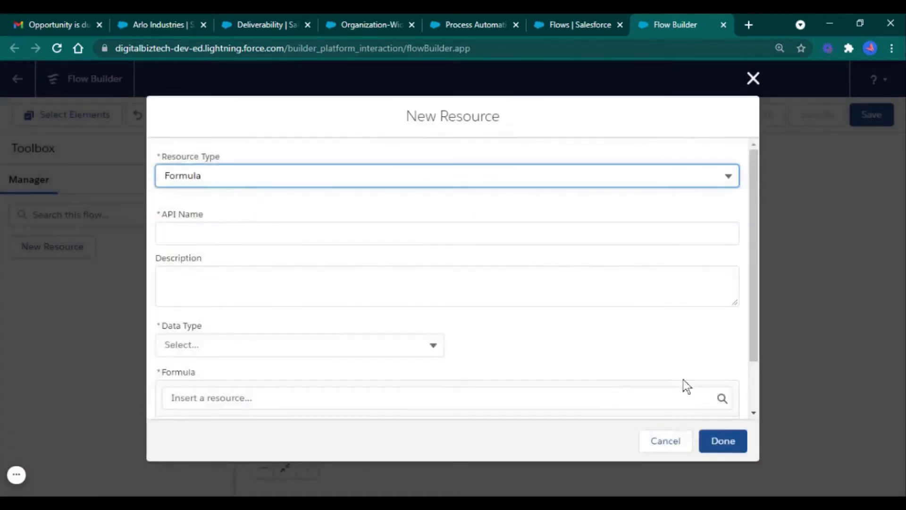
click(428, 240)
text(dy)
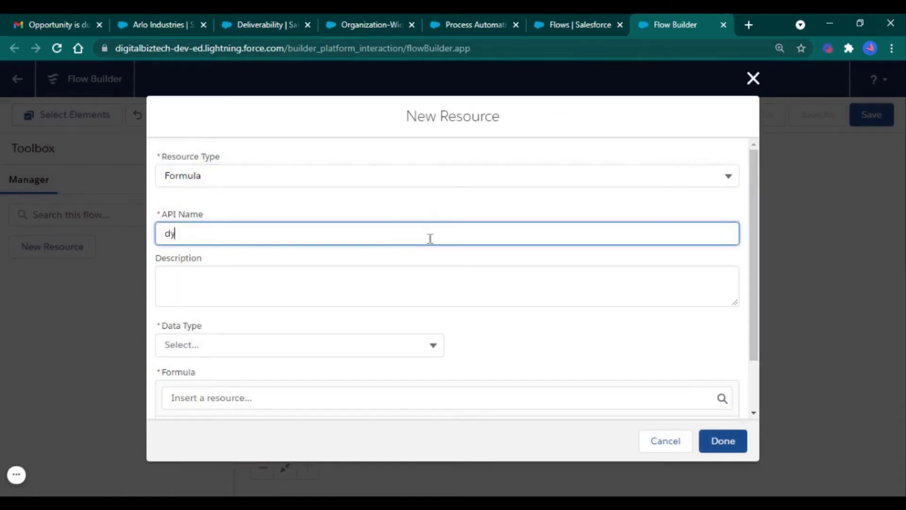
key(BackSpace)
text(ue date)
click(491, 338)
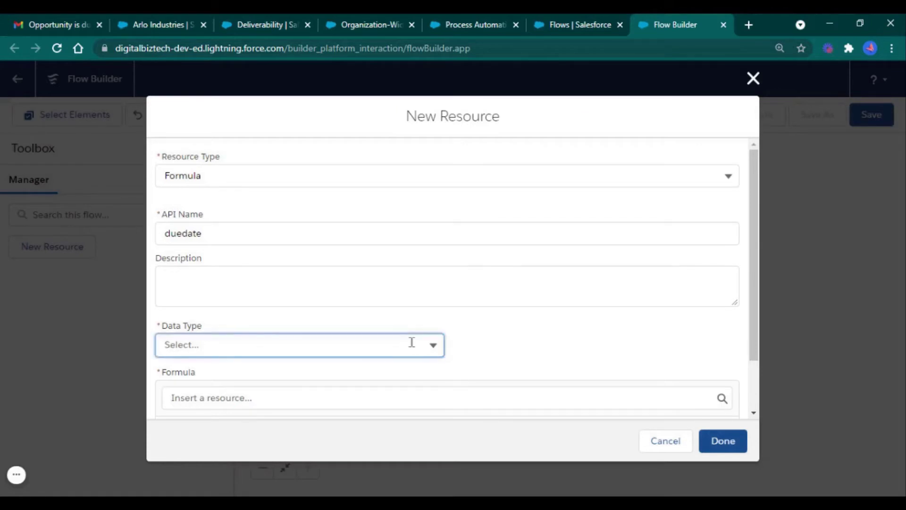
Give the duedate formula Date data type and formula today(), and save it
click(410, 342)
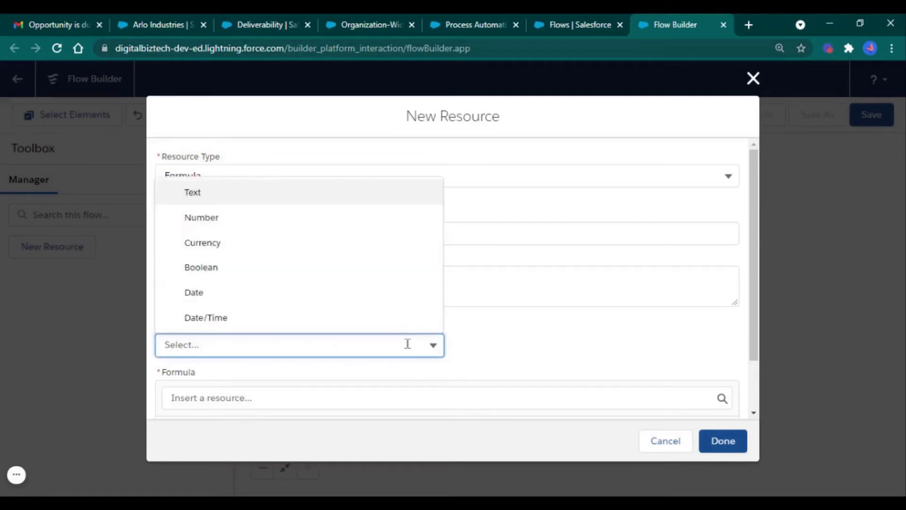
click(375, 292)
scroll(441, 302, down, 2)
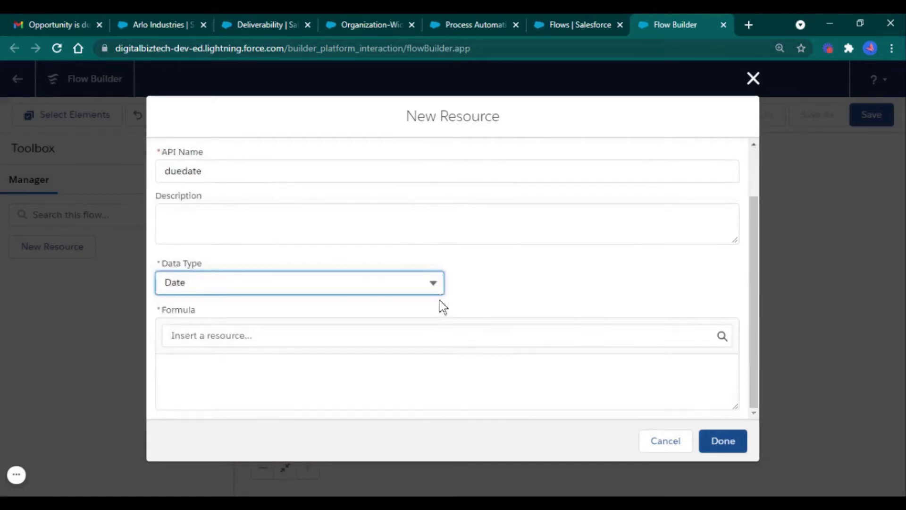
click(391, 374)
text(today)
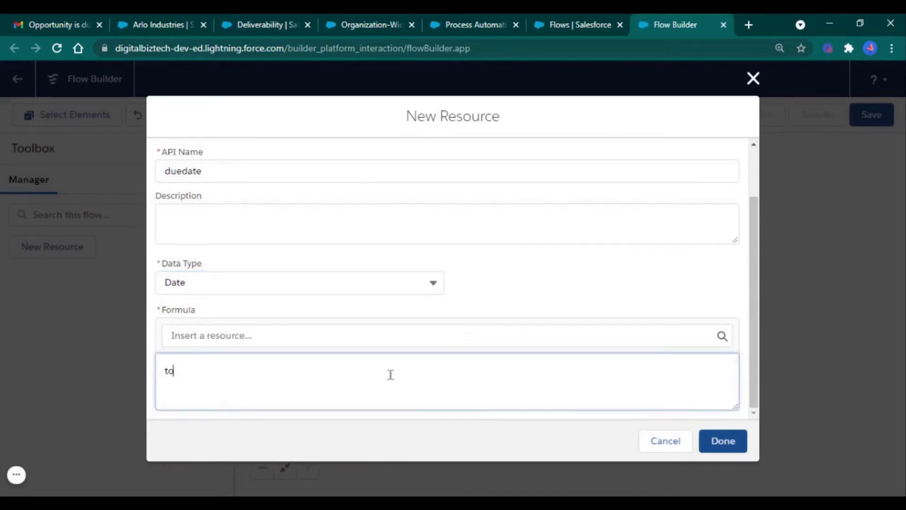
text(())
click(706, 447)
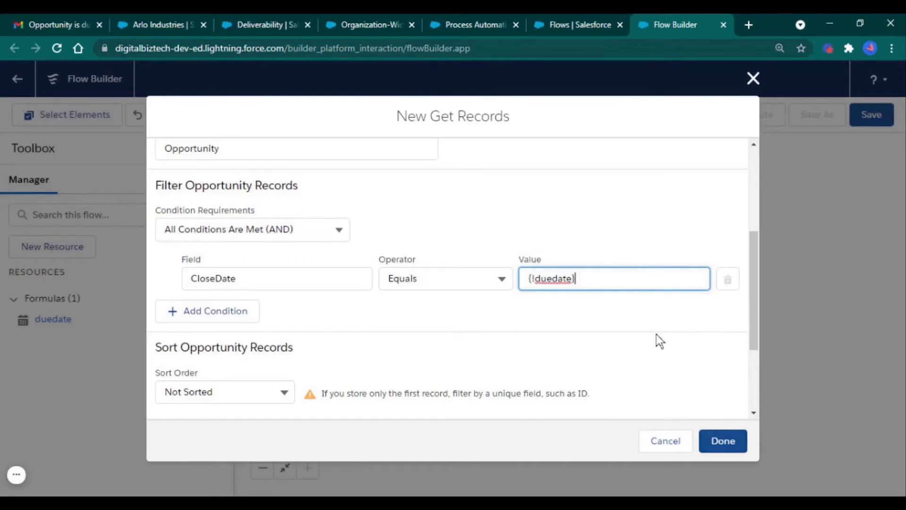
Compare CloseDate against {!duedate} and sort the Opportunity records ascending by Id
click(634, 319)
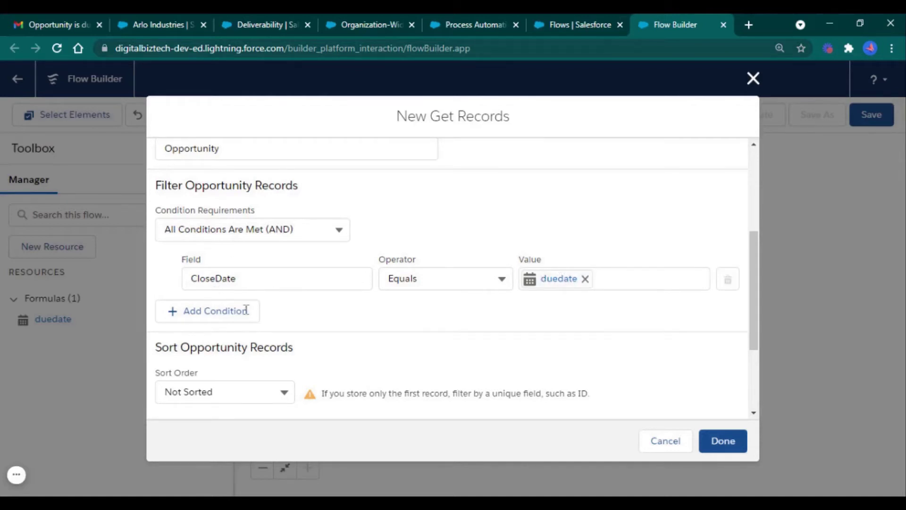
scroll(368, 320, down, 3)
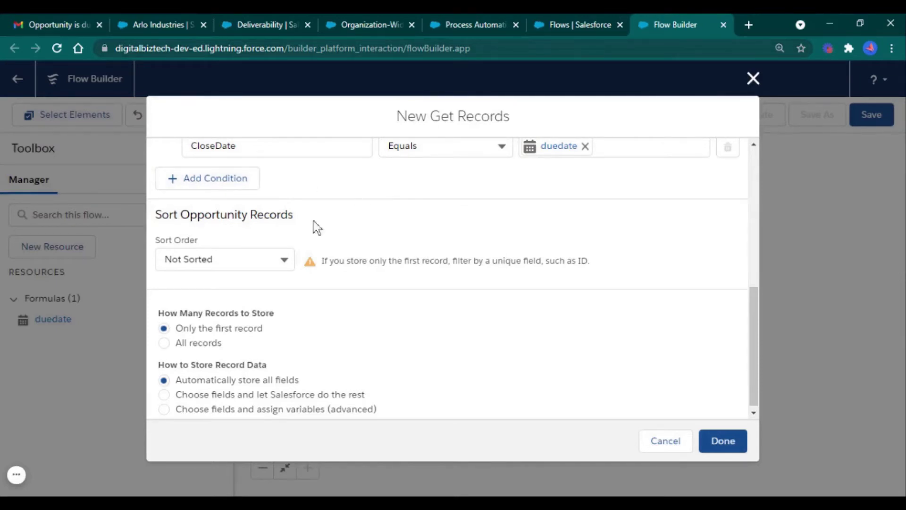
click(260, 264)
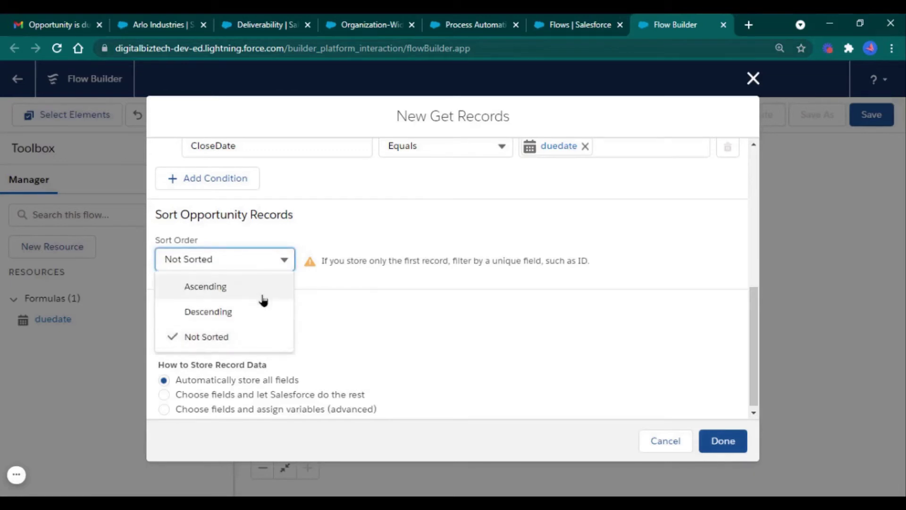
click(262, 298)
click(369, 260)
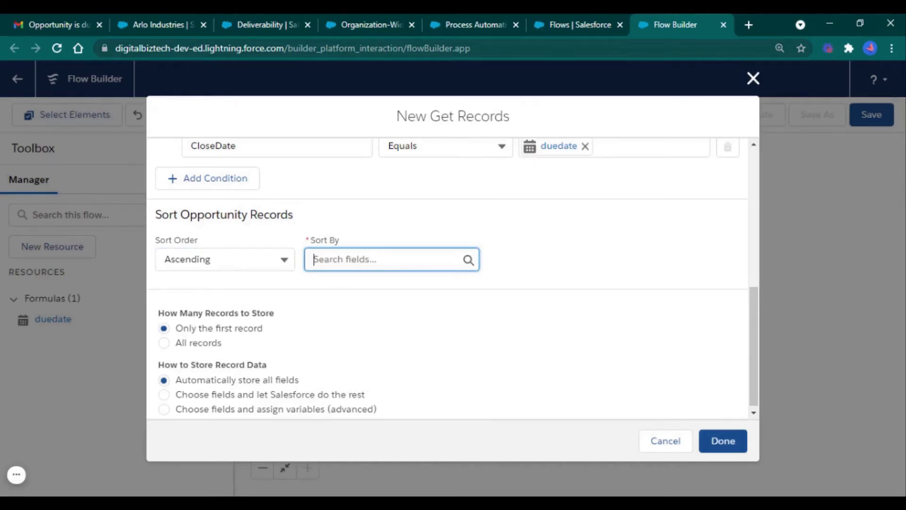
text(id)
scroll(397, 344, down, 4)
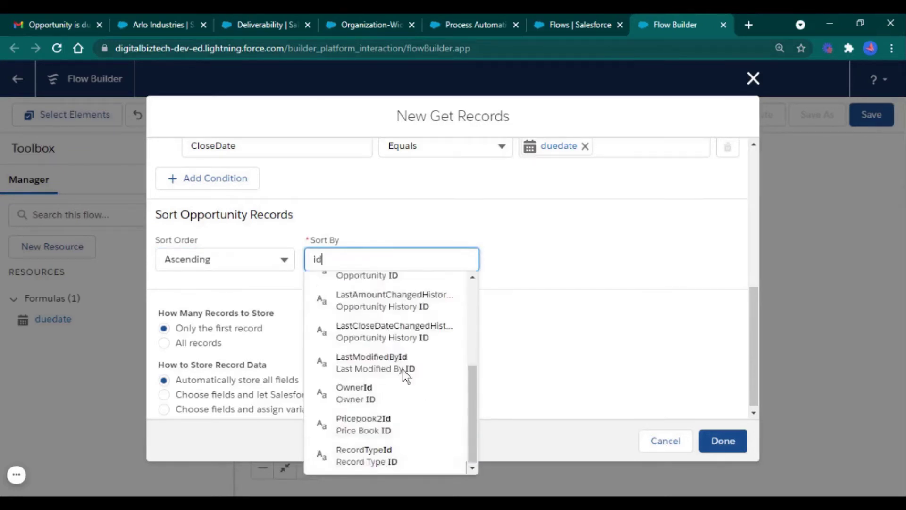
scroll(395, 365, up, 2)
scroll(395, 365, up, 2)
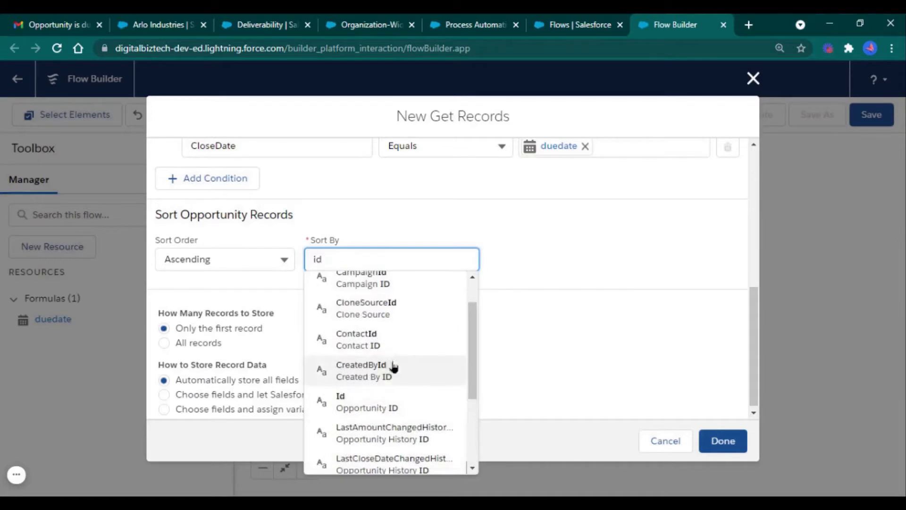
click(402, 410)
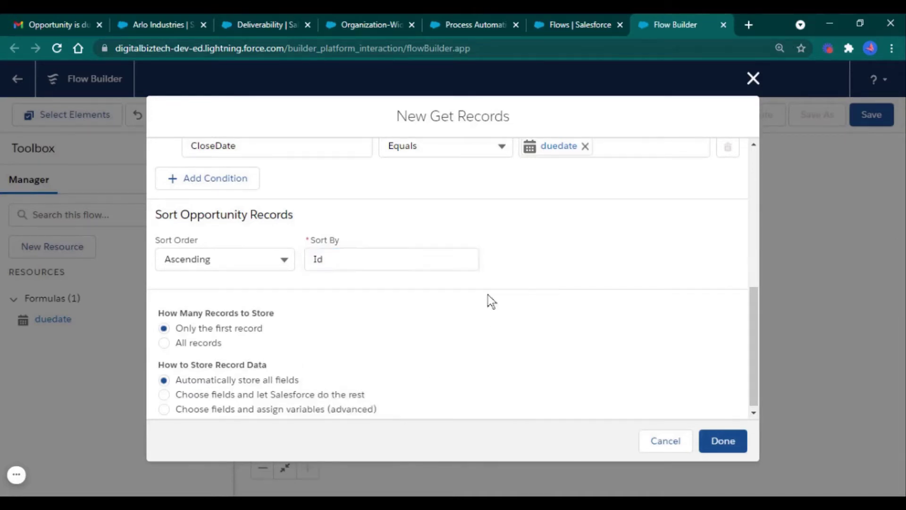
Store all records with manually chosen fields, and start a new resource for the record collection
click(202, 338)
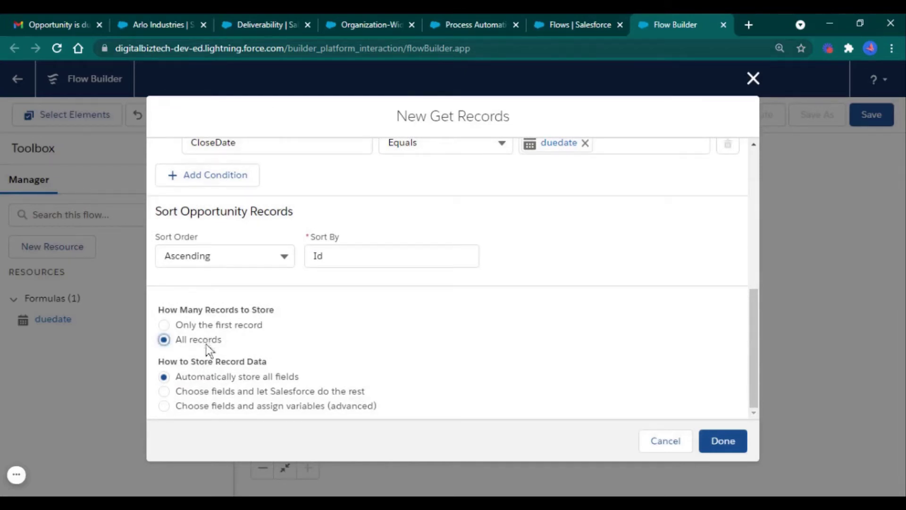
click(219, 405)
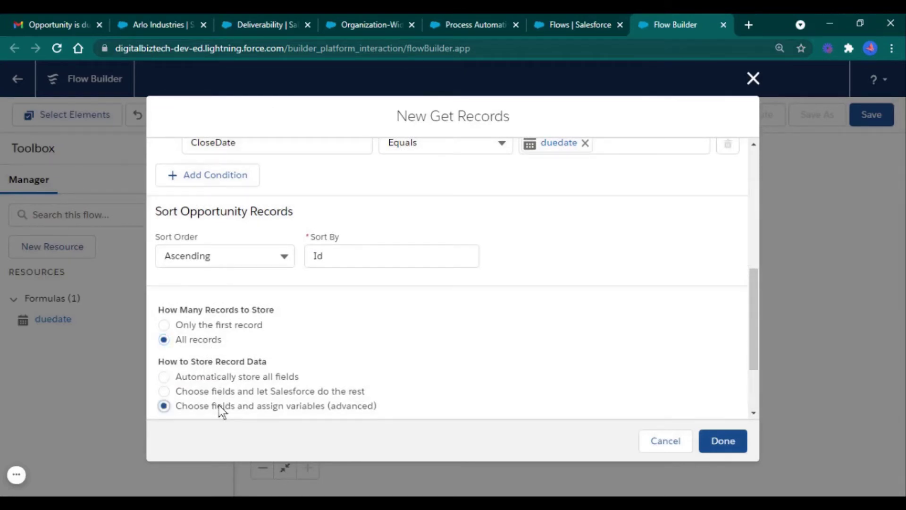
scroll(401, 347, down, 2)
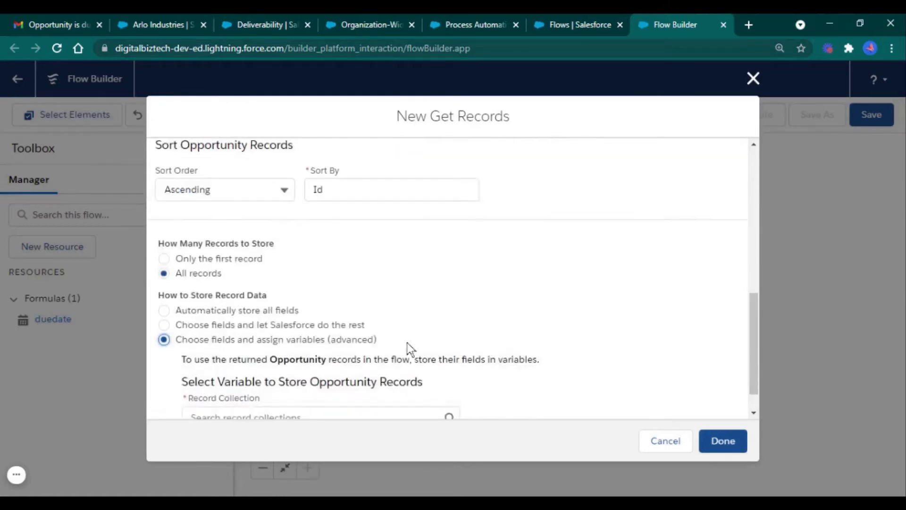
scroll(284, 342, down, 1)
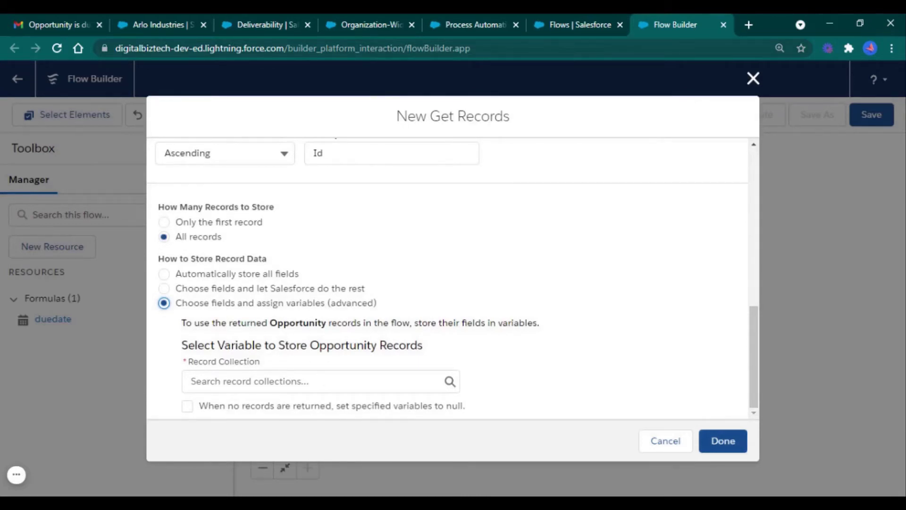
click(327, 389)
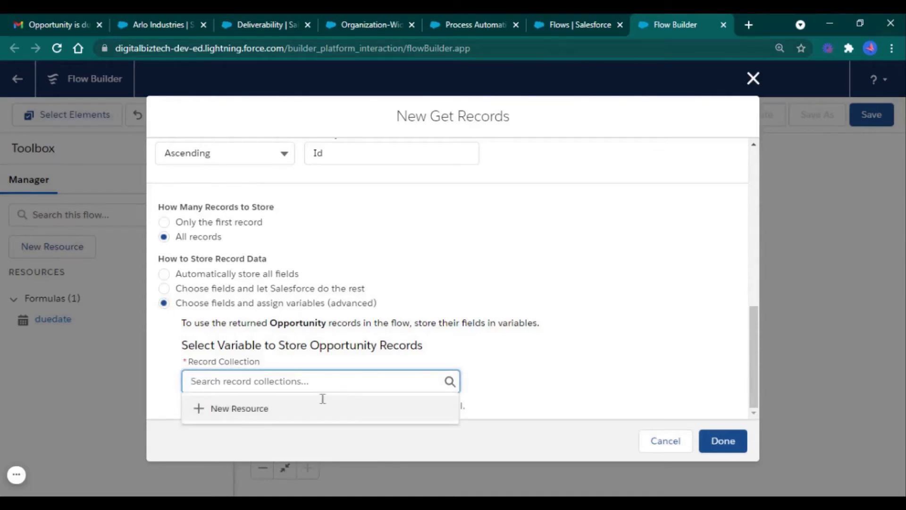
click(326, 409)
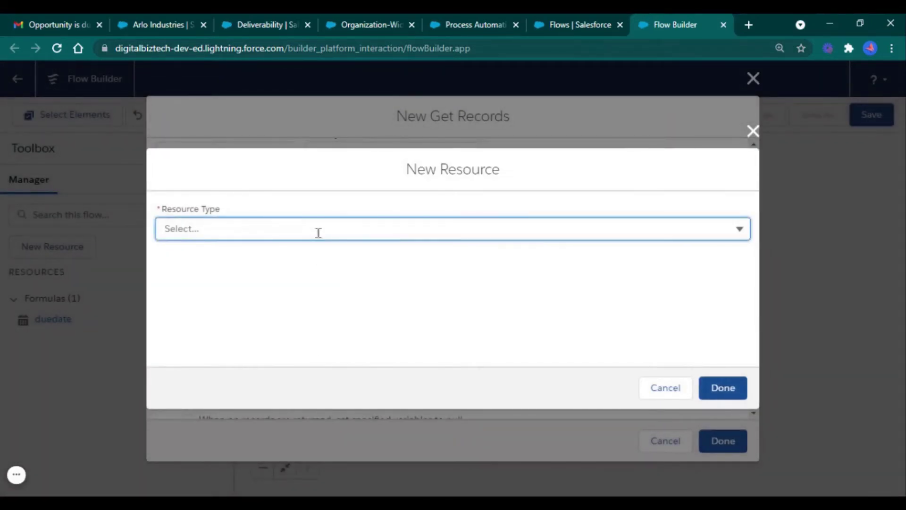
Make the new resource a Variable with API name due_dates
click(317, 231)
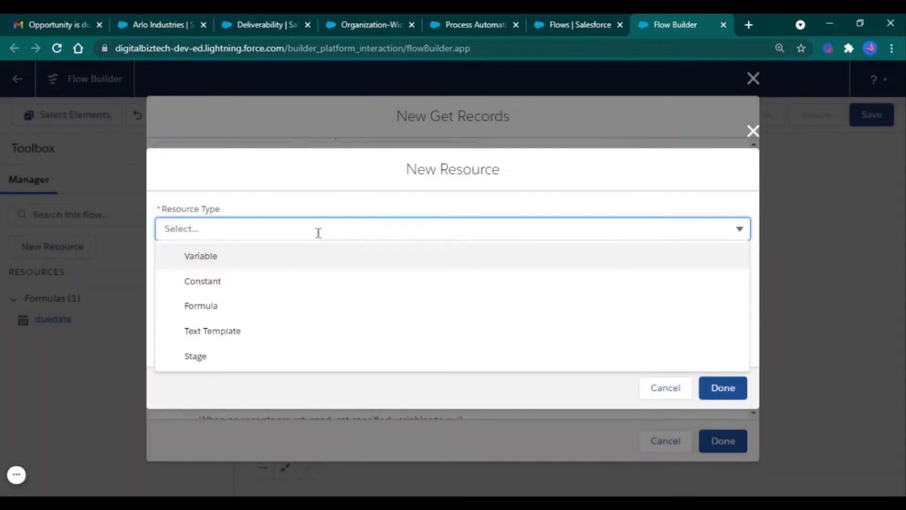
click(311, 264)
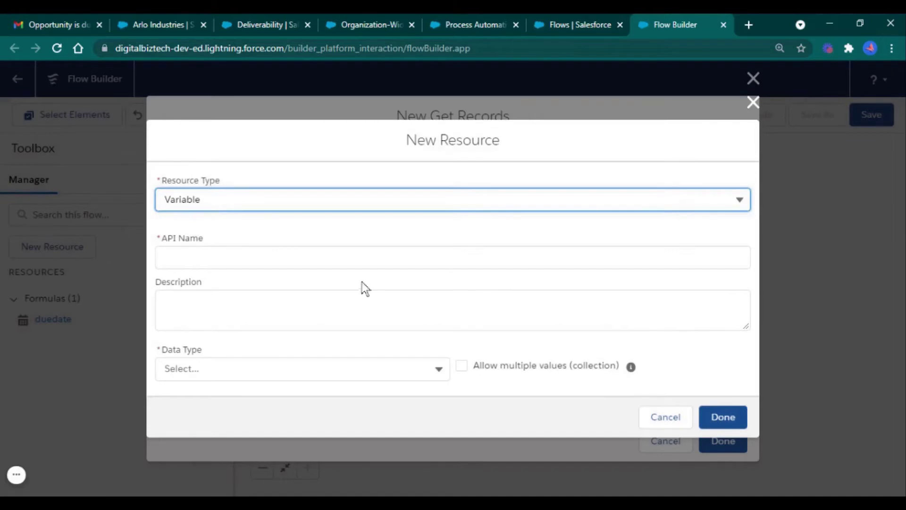
click(379, 254)
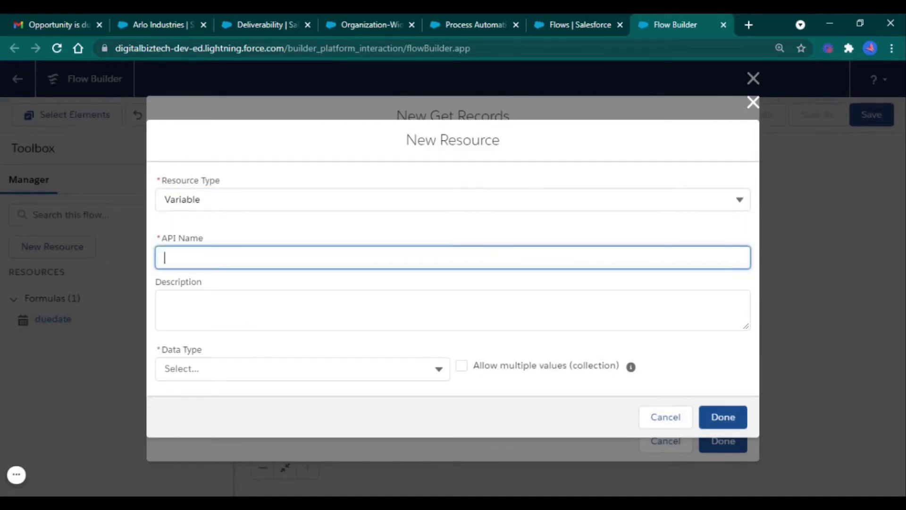
text(due dates)
click(184, 258)
key(BackSpace)
text(_)
Set its data type to Record on the Opportunity object and create it
click(210, 376)
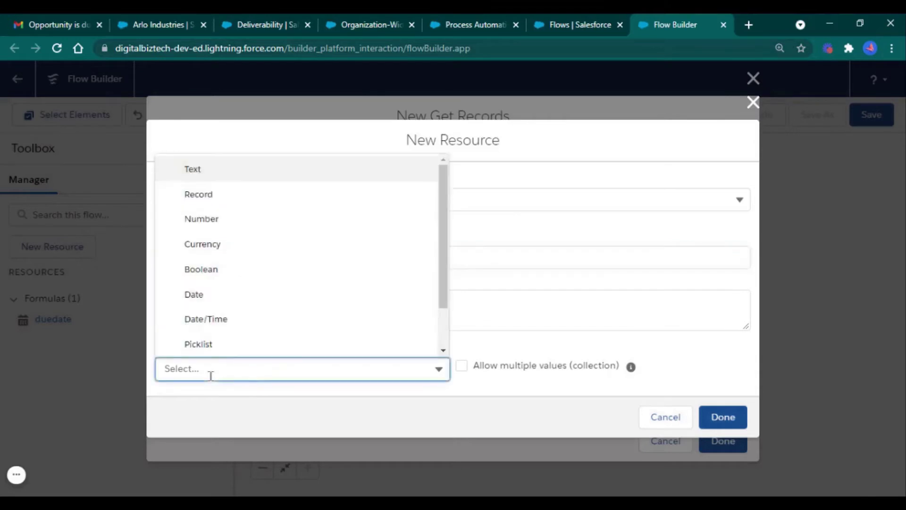
click(269, 199)
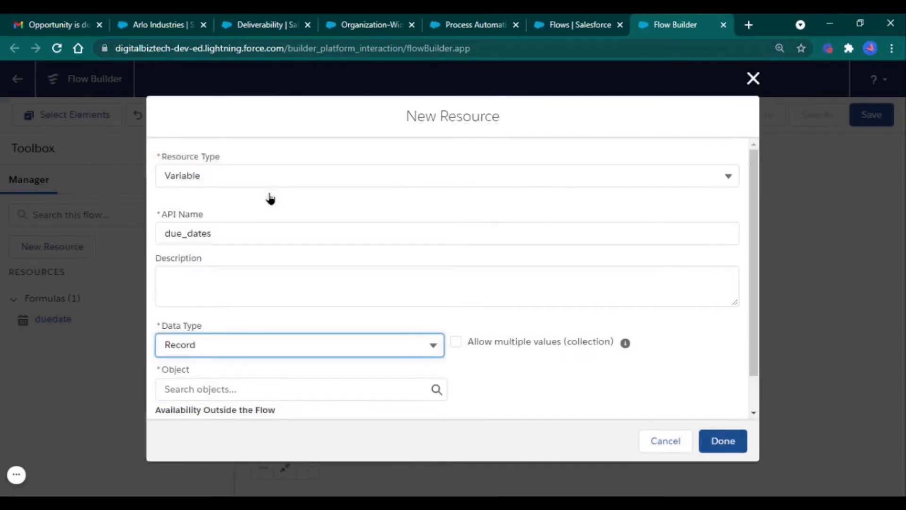
click(299, 389)
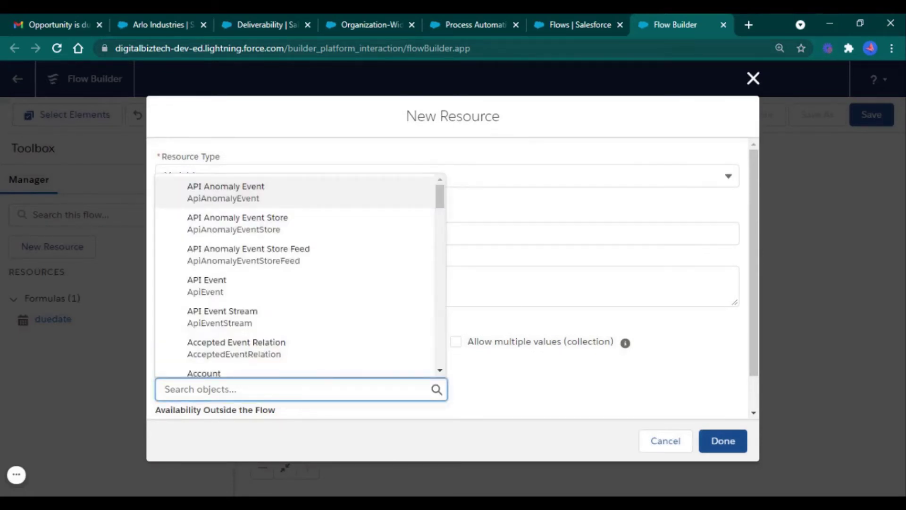
text(oppo)
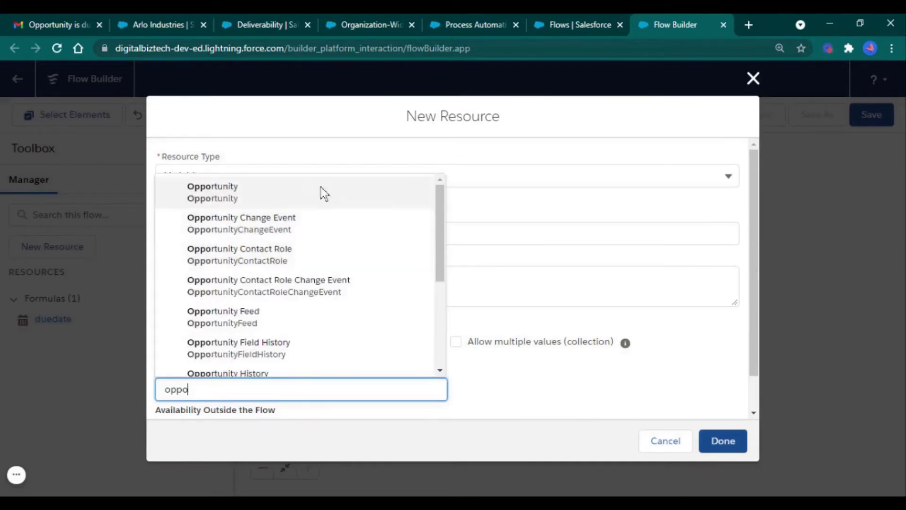
click(322, 197)
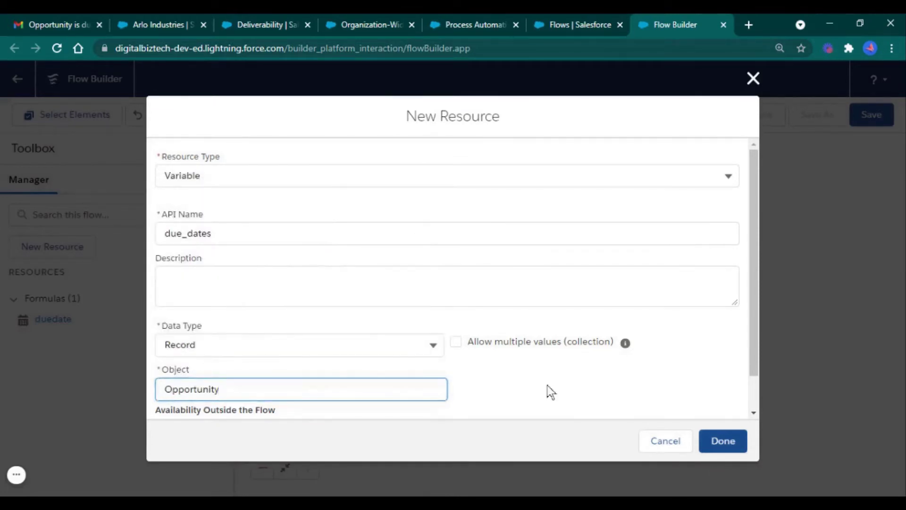
scroll(549, 390, down, 1)
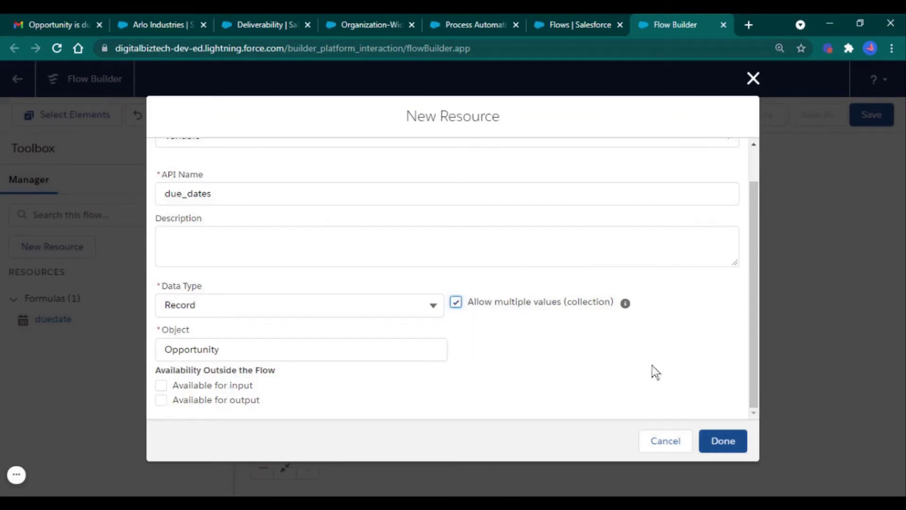
click(731, 445)
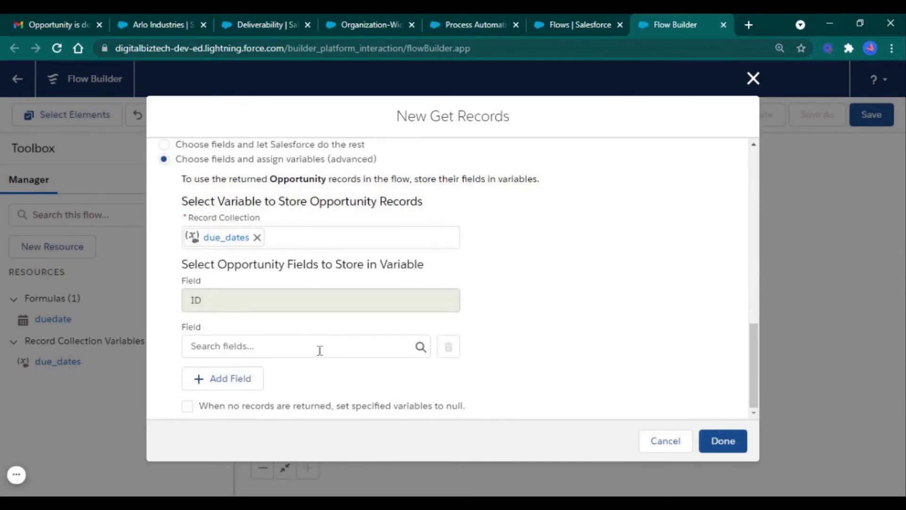
Store the Opportunity Name and CloseDate fields in due_dates
click(304, 341)
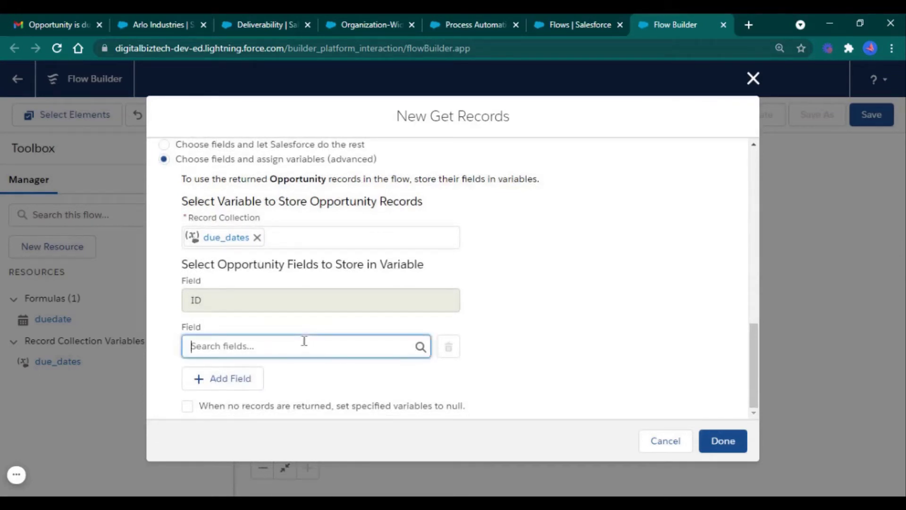
text(Name)
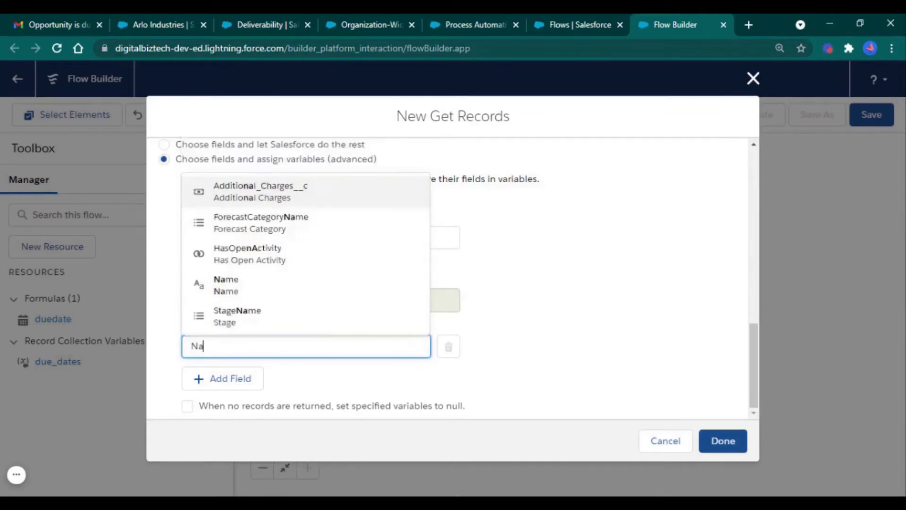
click(309, 286)
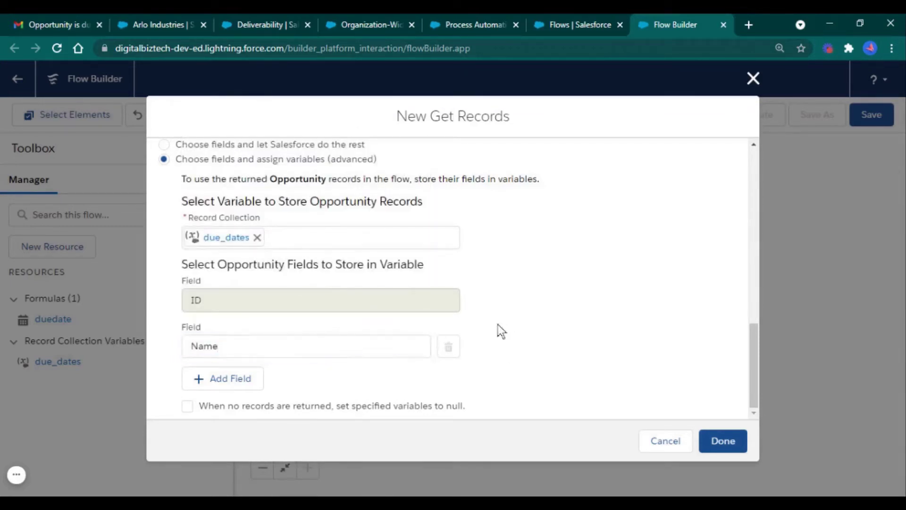
click(224, 381)
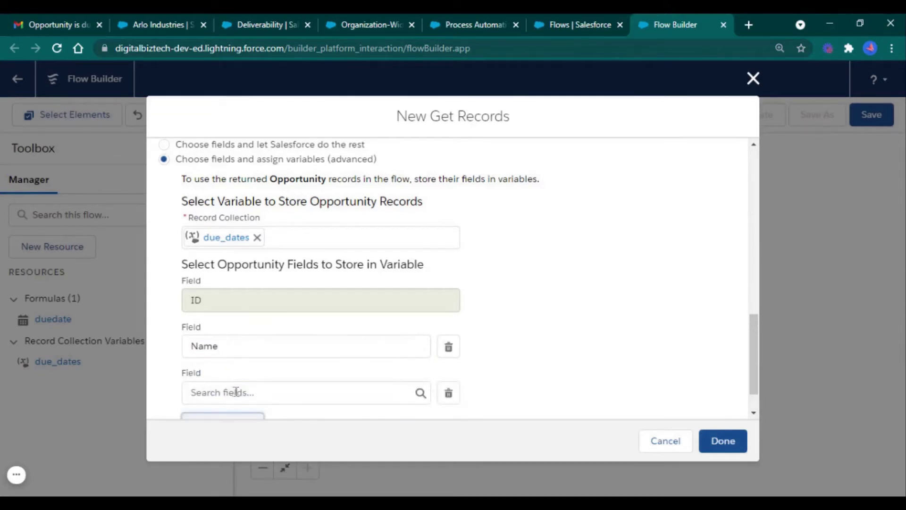
click(235, 392)
text(close)
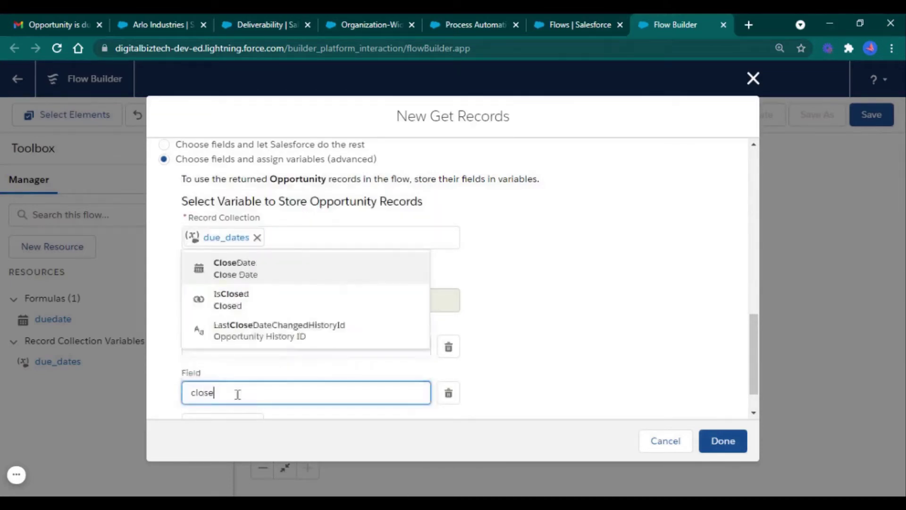
click(282, 312)
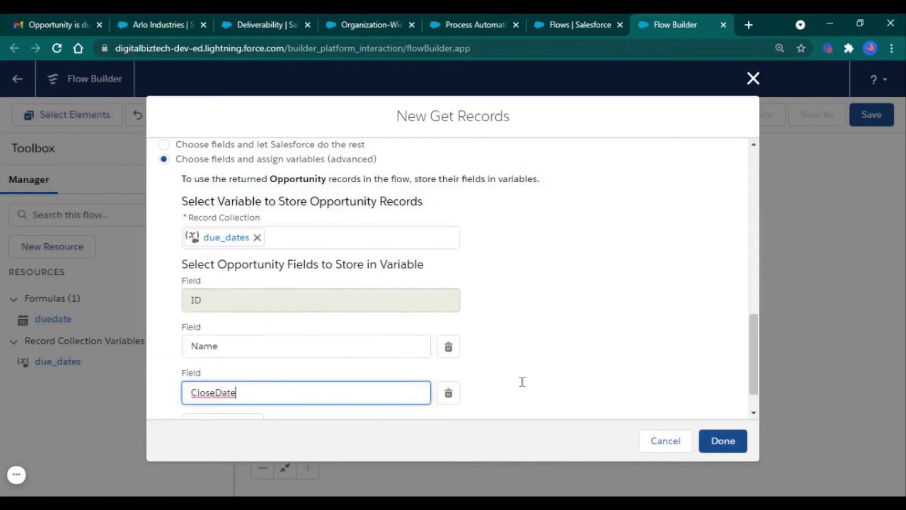
Add the StageName and OwnerId fields to the stored fields
scroll(540, 382, down, 1)
click(235, 387)
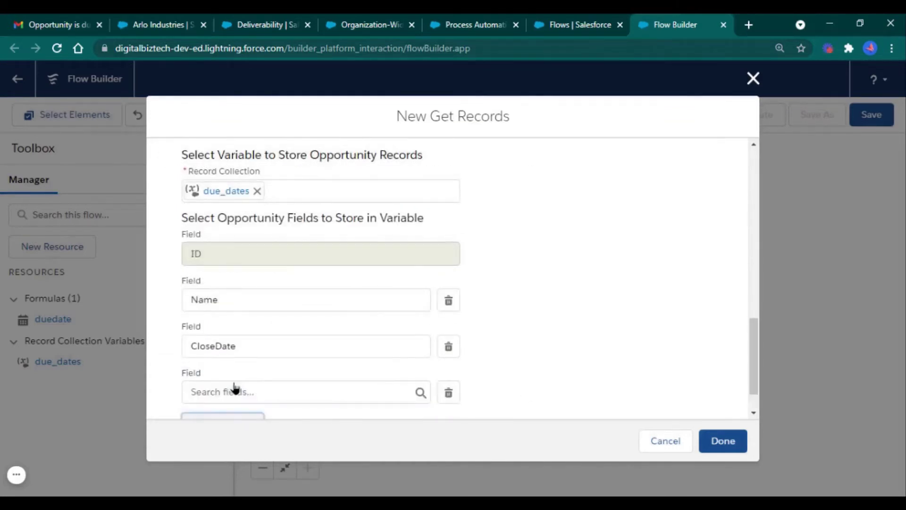
click(240, 392)
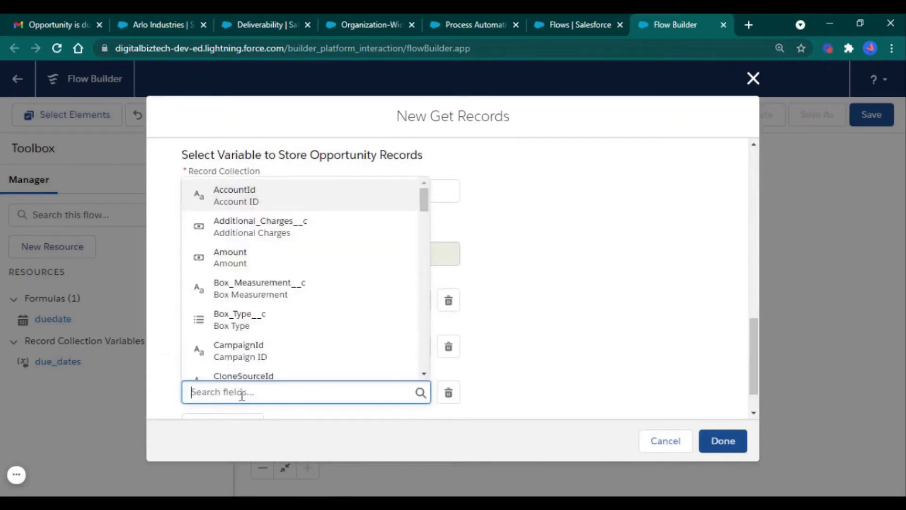
text(stat)
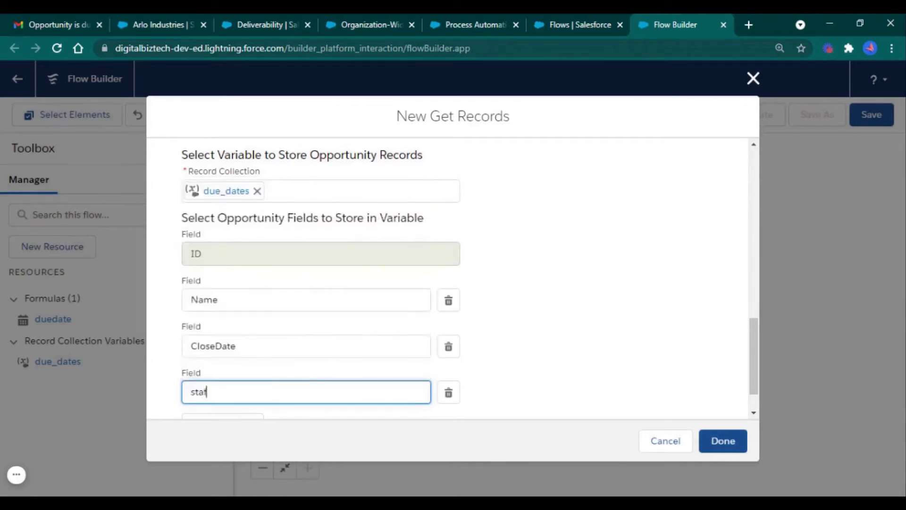
key(BackSpace)
text(ge)
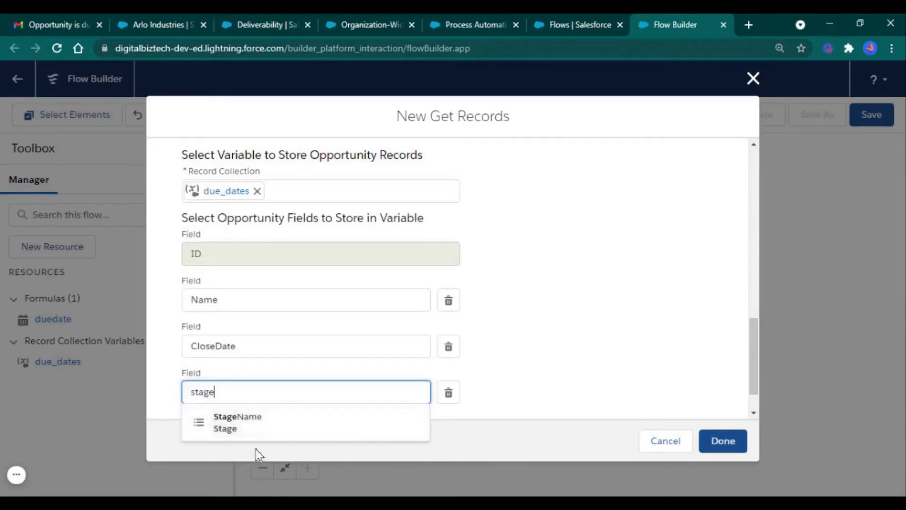
click(269, 427)
click(534, 338)
scroll(234, 401, down, 1)
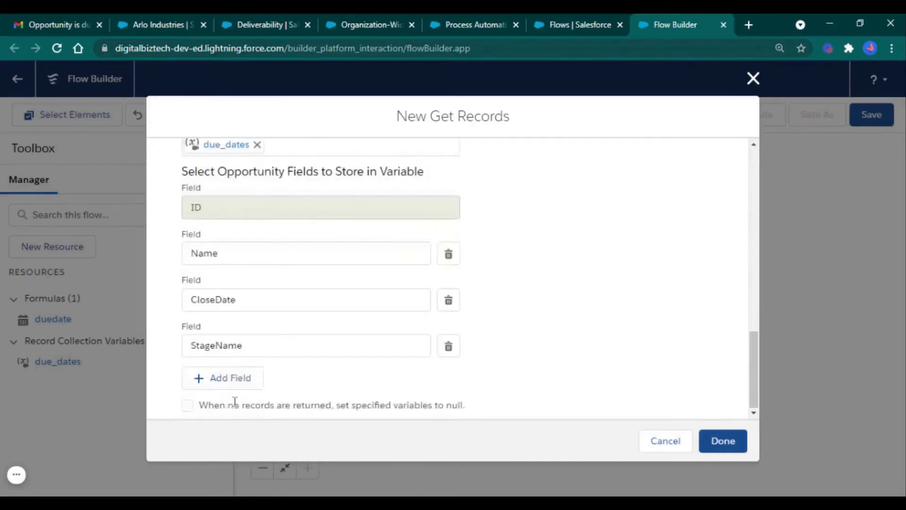
click(226, 385)
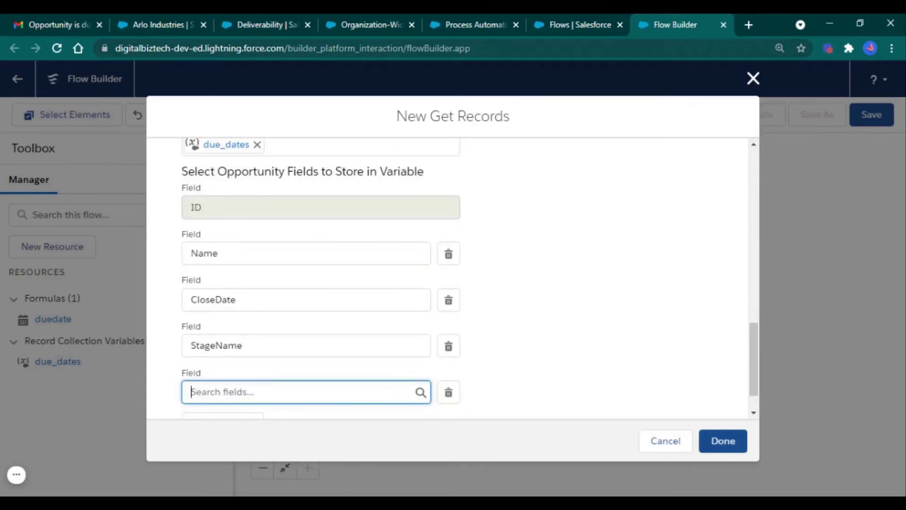
text(owner)
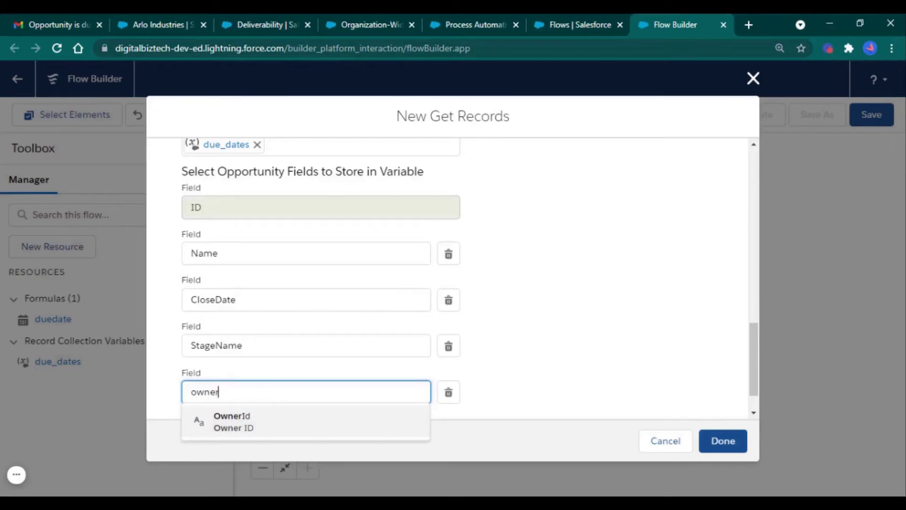
click(269, 420)
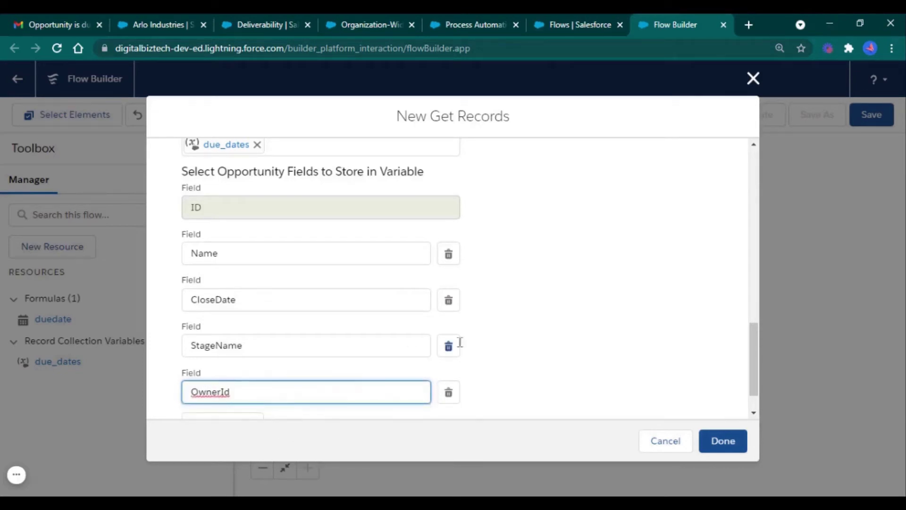
Add Total_Revenuee__c, set variables to null when no records return, and finish the step
scroll(512, 367, down, 1)
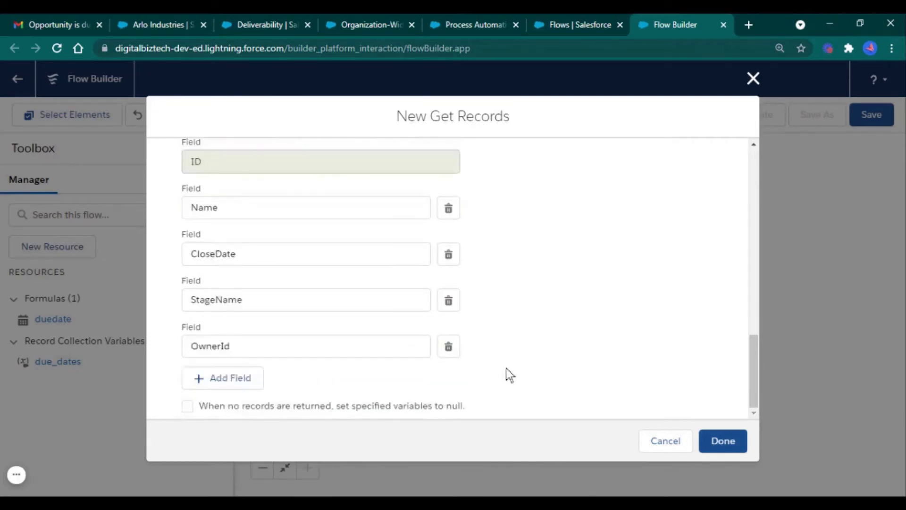
click(231, 380)
click(312, 393)
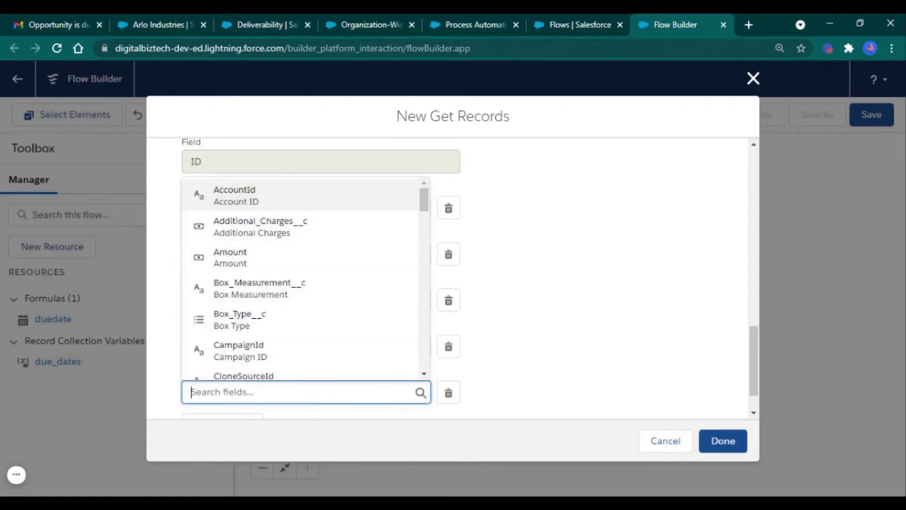
text(total)
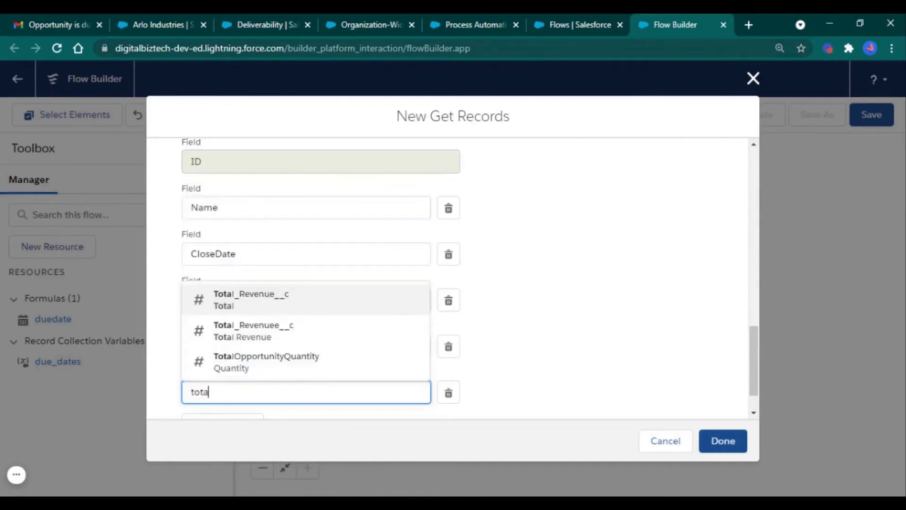
click(322, 332)
scroll(546, 382, down, 1)
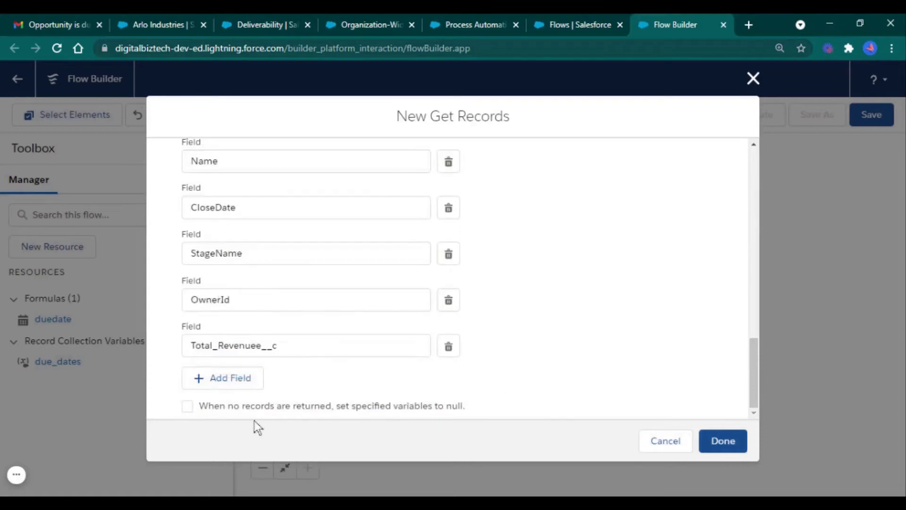
click(245, 407)
click(719, 443)
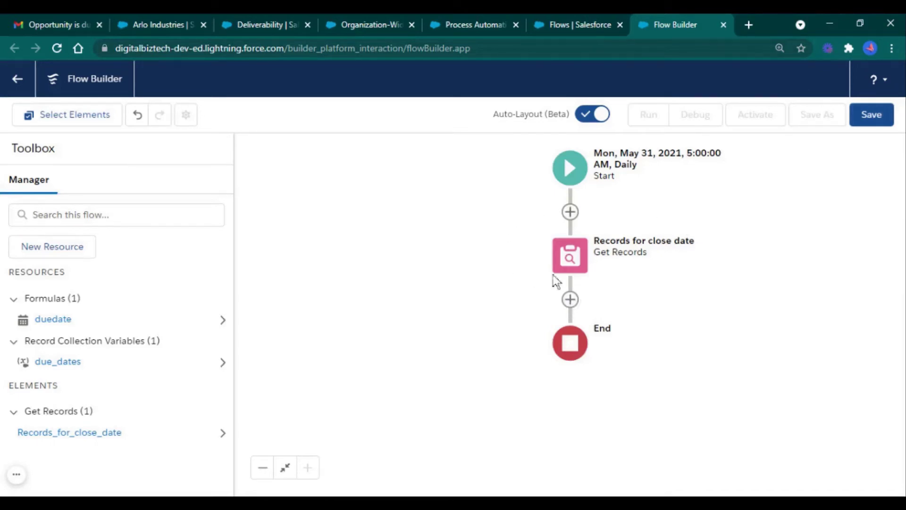
Add a Loop 'loop through oppty' over {!due_dates} after the Get Records step
click(573, 301)
scroll(570, 399, down, 3)
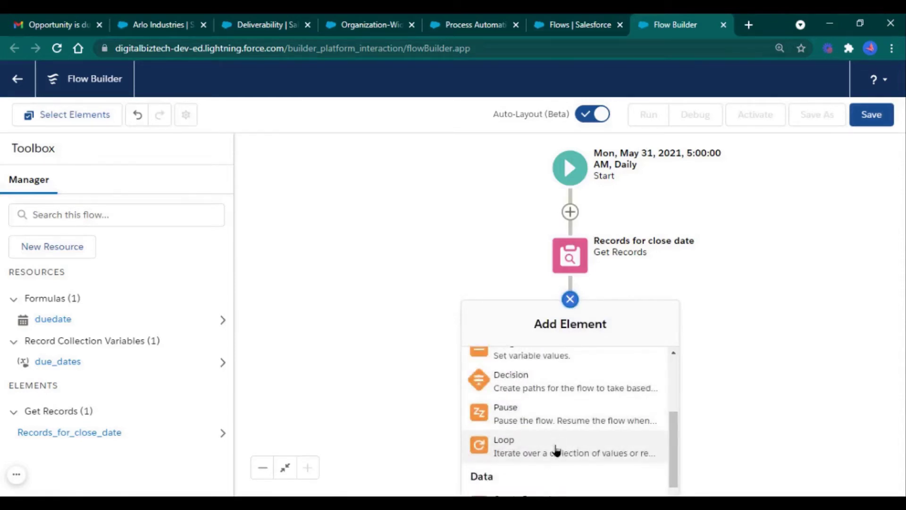
click(556, 449)
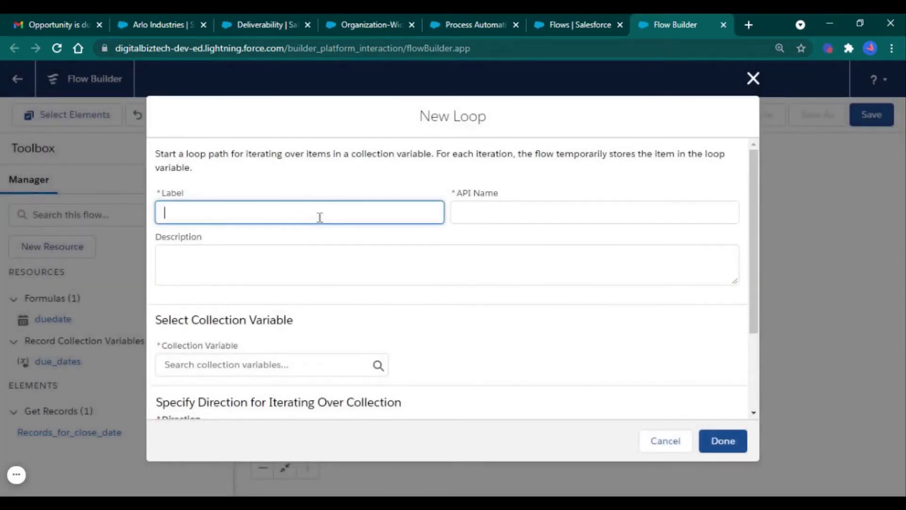
text(loop through)
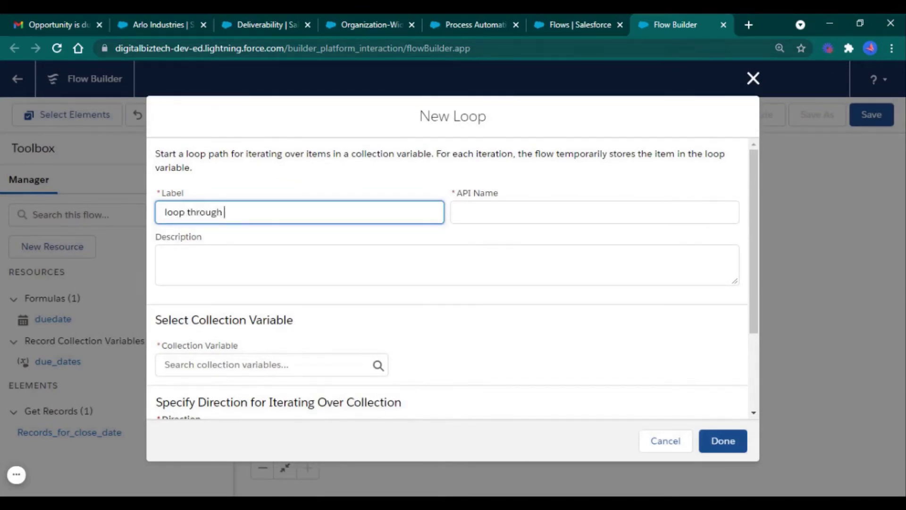
text( oppty)
click(437, 353)
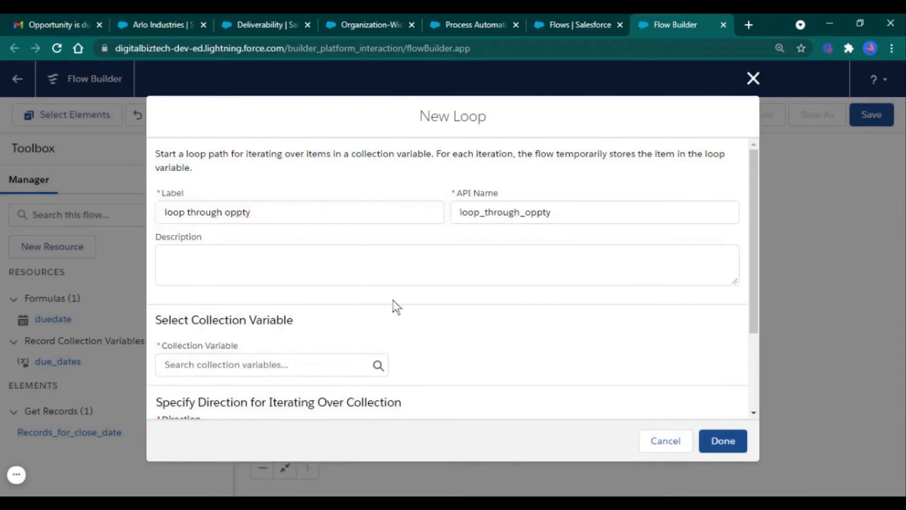
scroll(265, 347, down, 2)
click(284, 298)
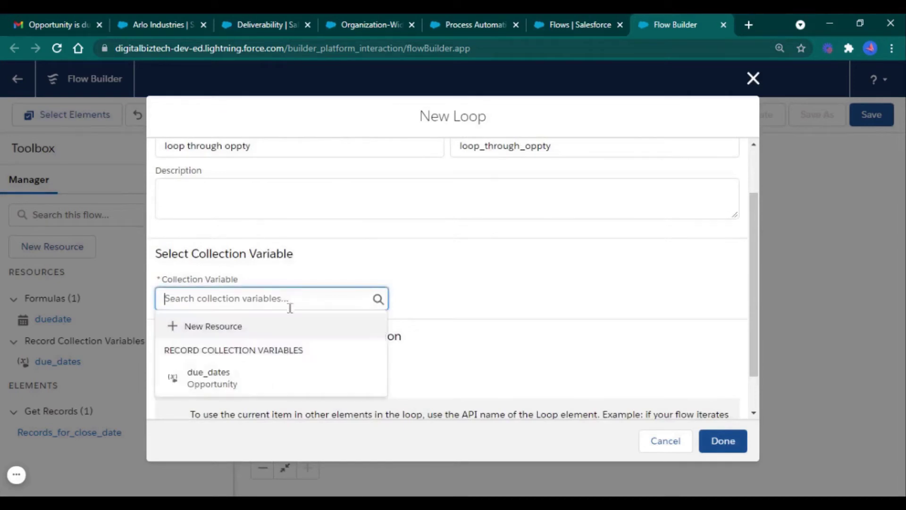
click(286, 377)
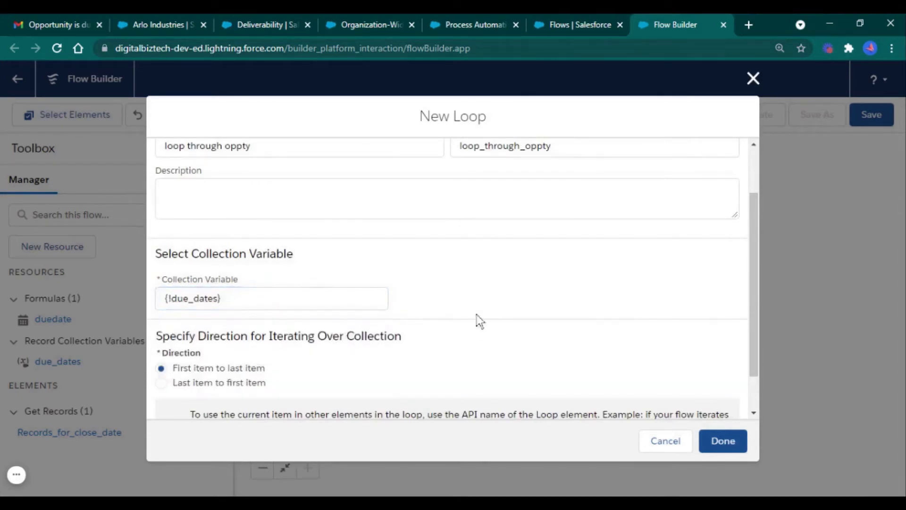
scroll(601, 398, down, 2)
click(731, 450)
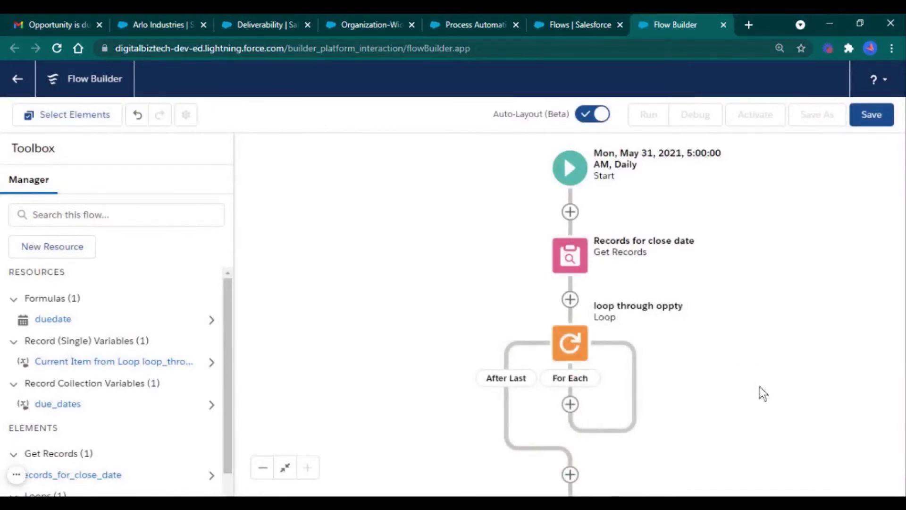
drag(760, 386, 733, 281)
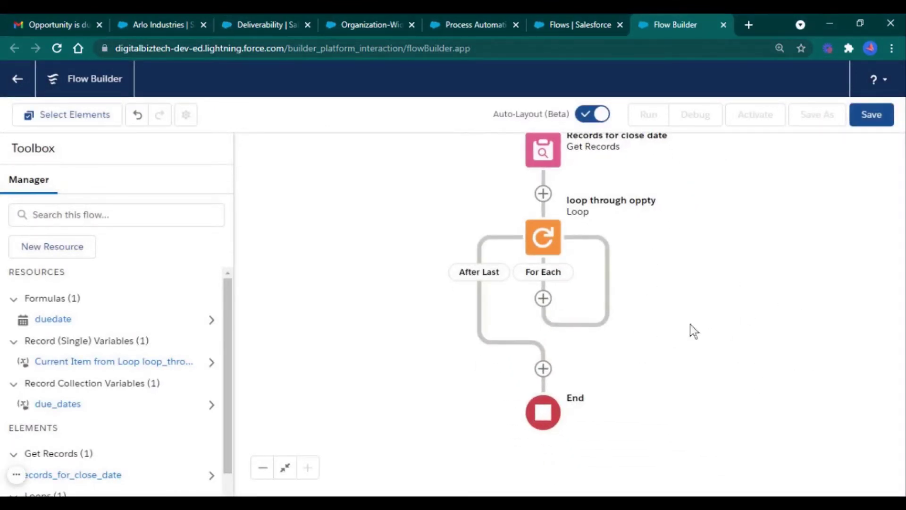
Add a Send Email action inside the loop's For Each path
click(543, 299)
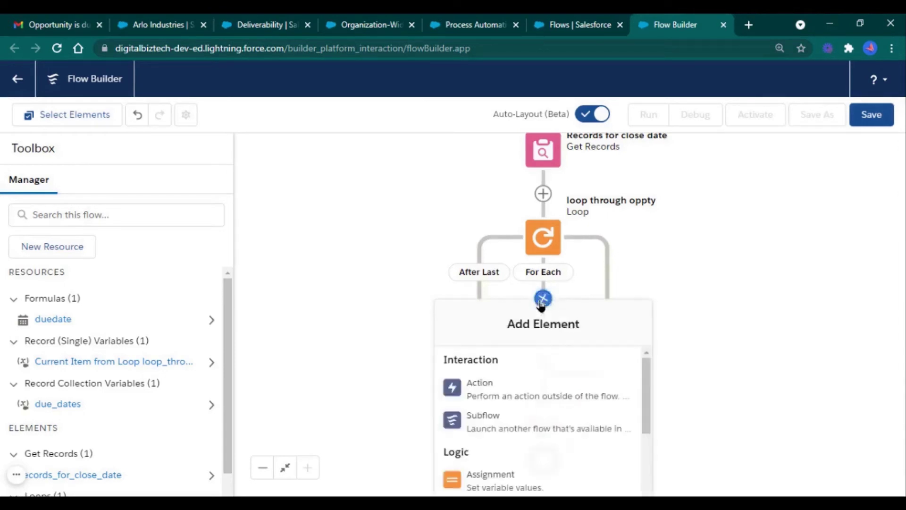
click(544, 396)
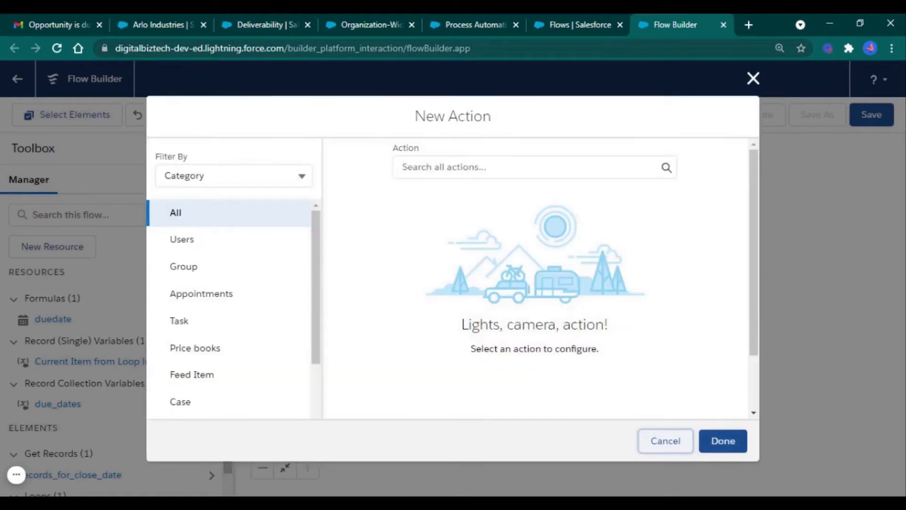
click(431, 167)
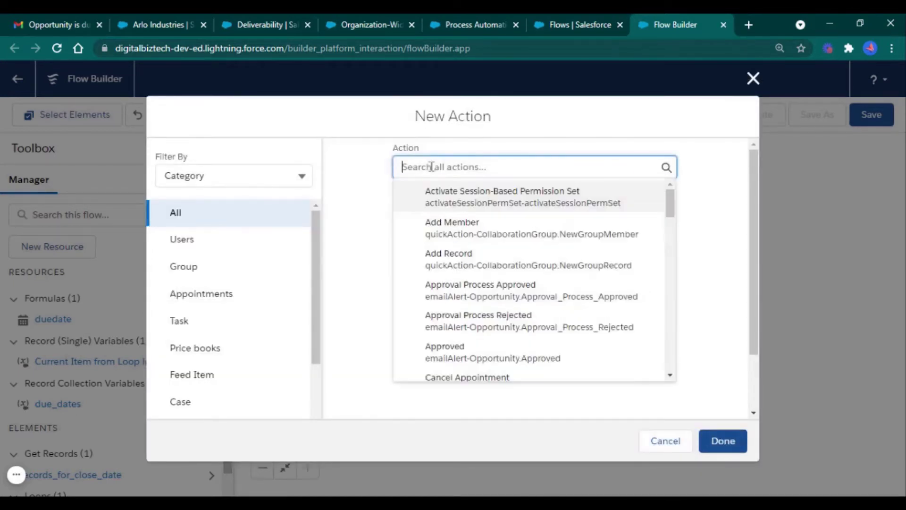
text(send)
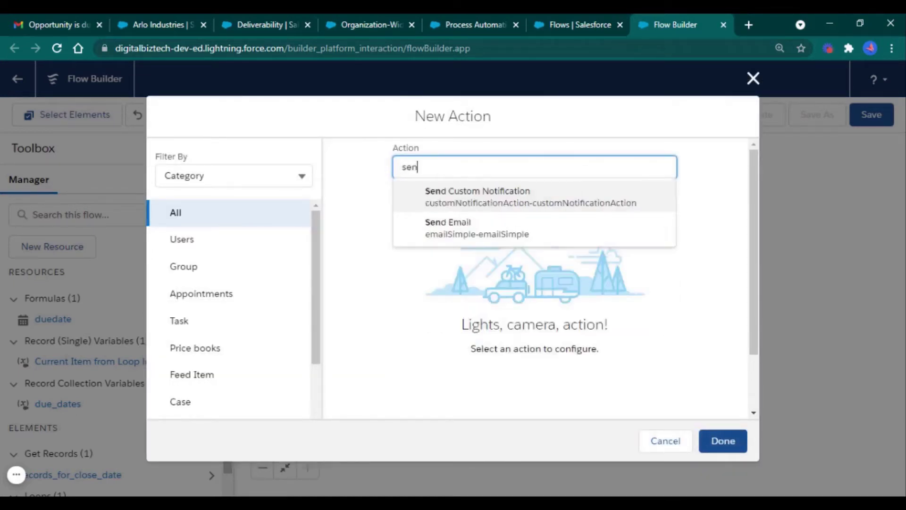
click(459, 242)
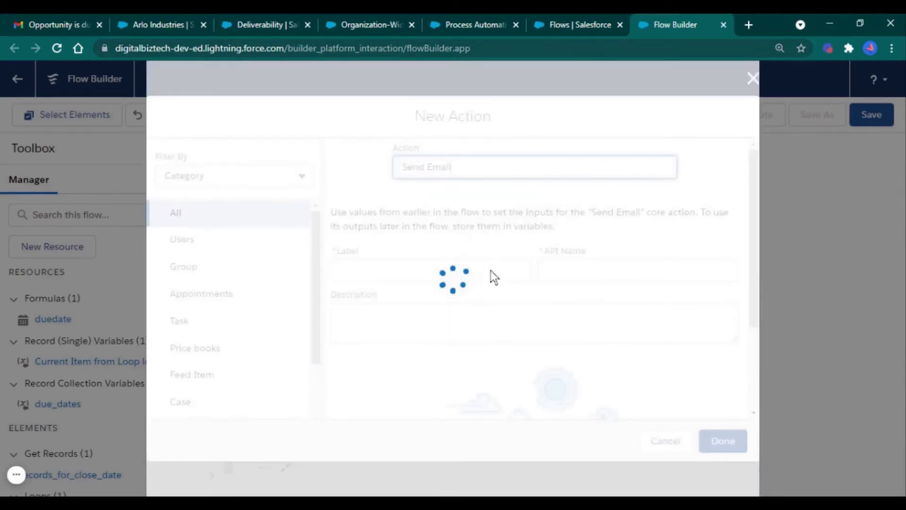
Label the Send Email action 'Email alert'
click(424, 274)
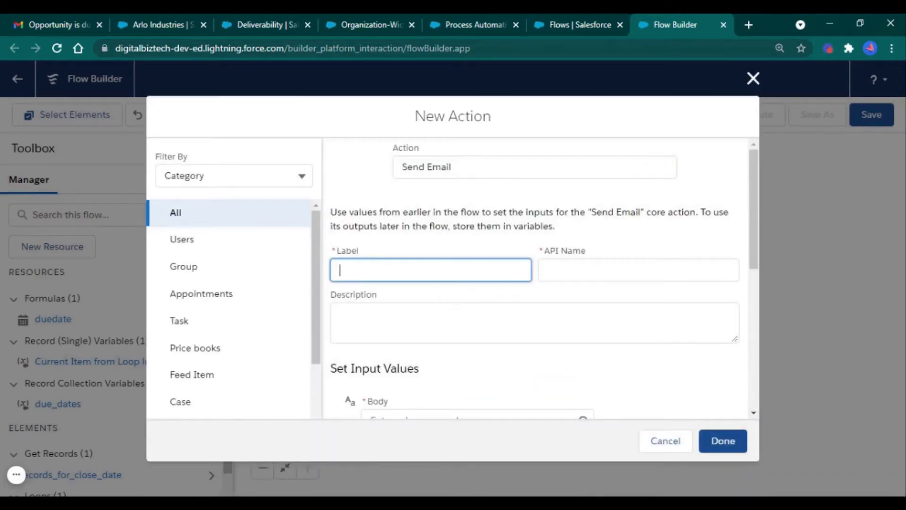
text(Email alert)
click(475, 339)
scroll(475, 343, down, 4)
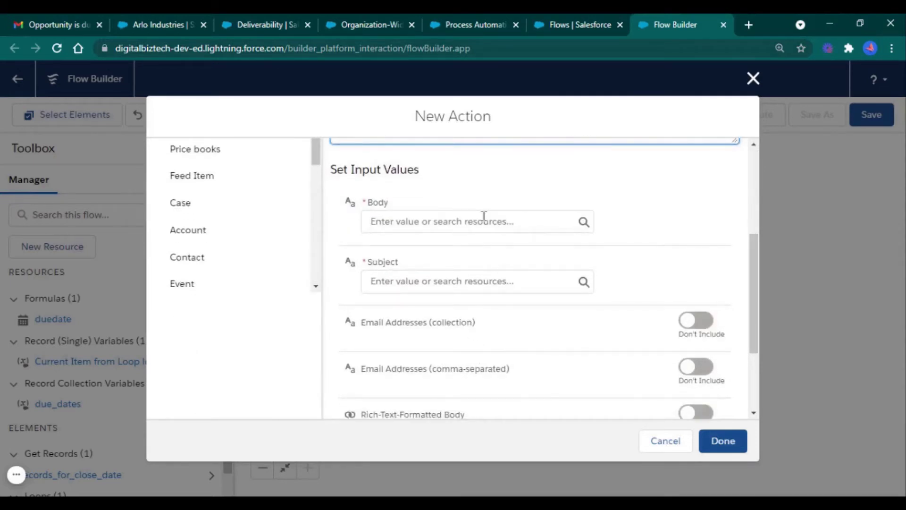
click(484, 218)
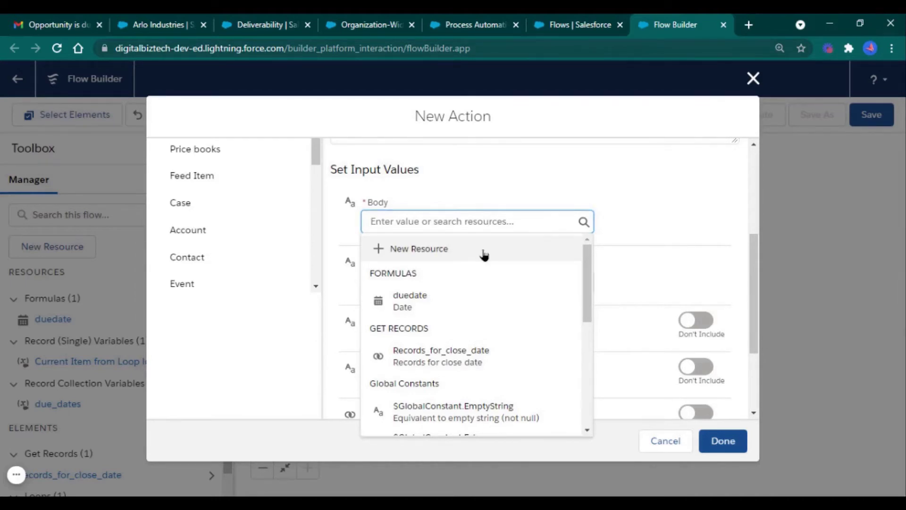
Create a Text Template named email_body whose body begins 'OPPORTUNITY OVERDUE' followed by a new line
click(484, 252)
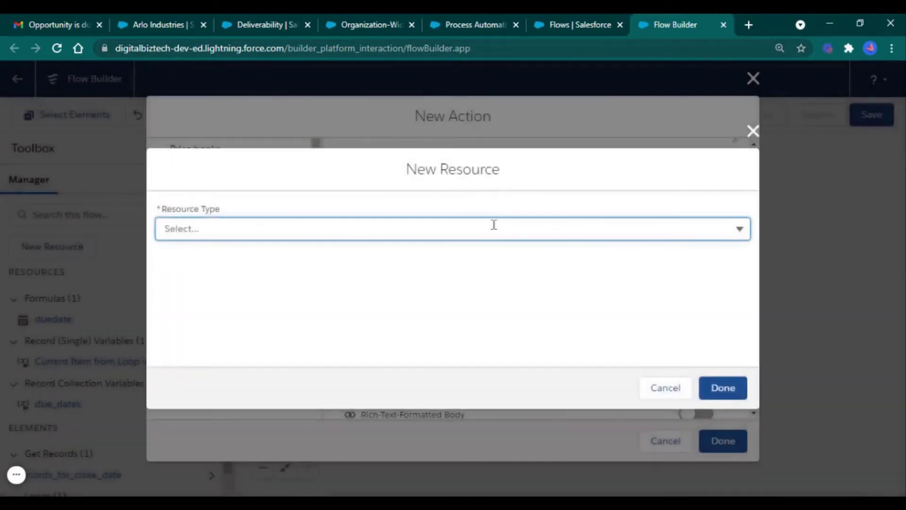
click(494, 225)
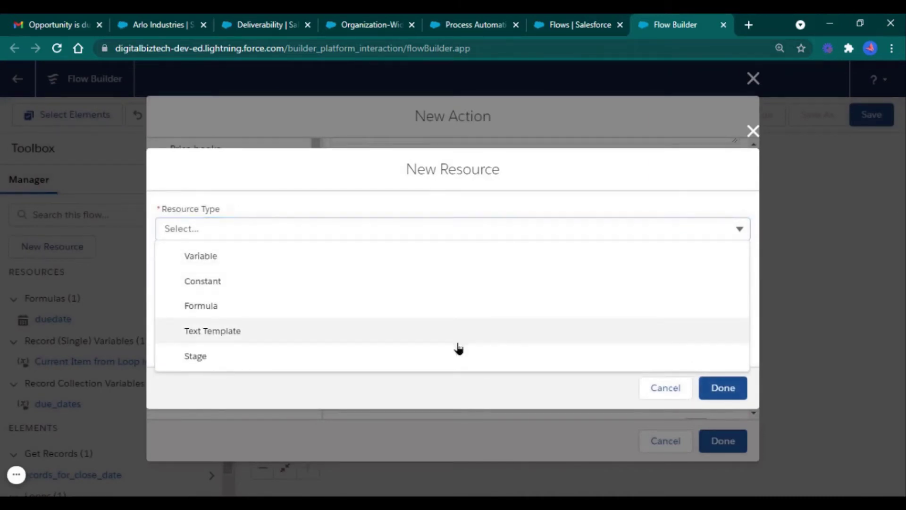
click(517, 337)
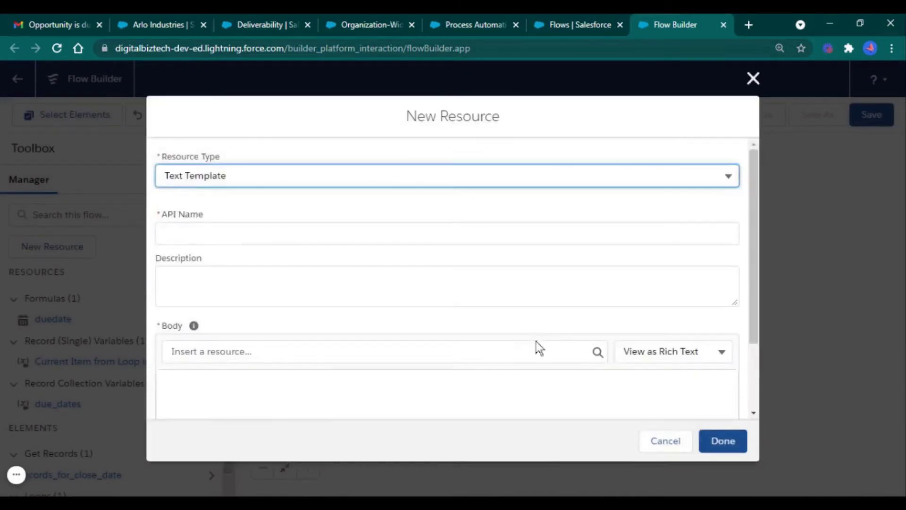
click(474, 233)
text(email)
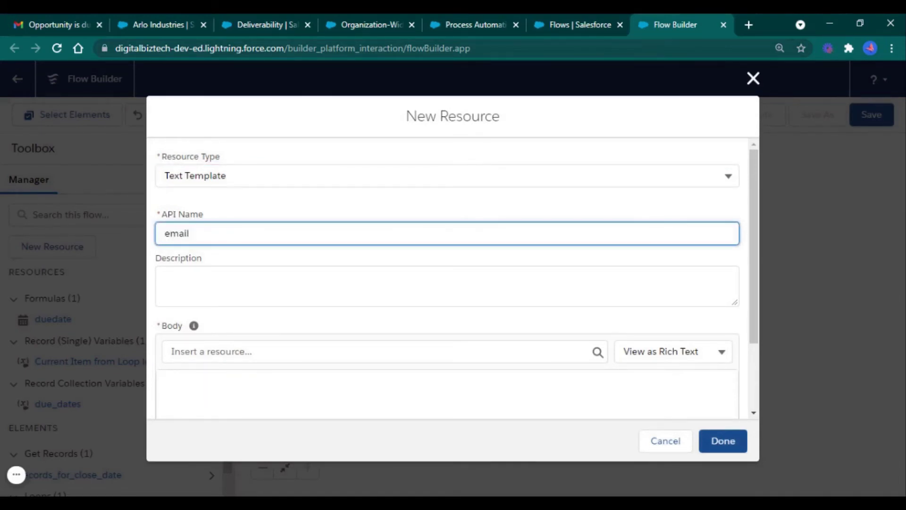
text(_body)
click(414, 384)
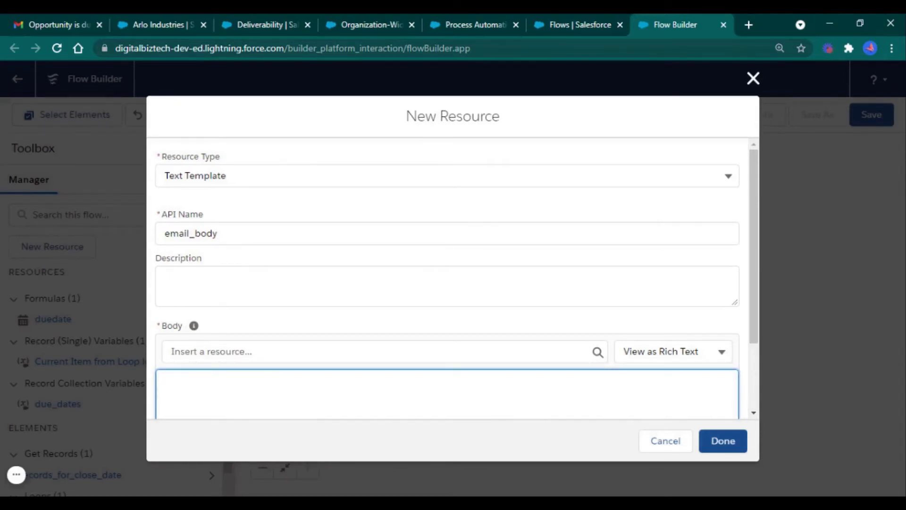
text(OPPORTUNITY OVERDUE)
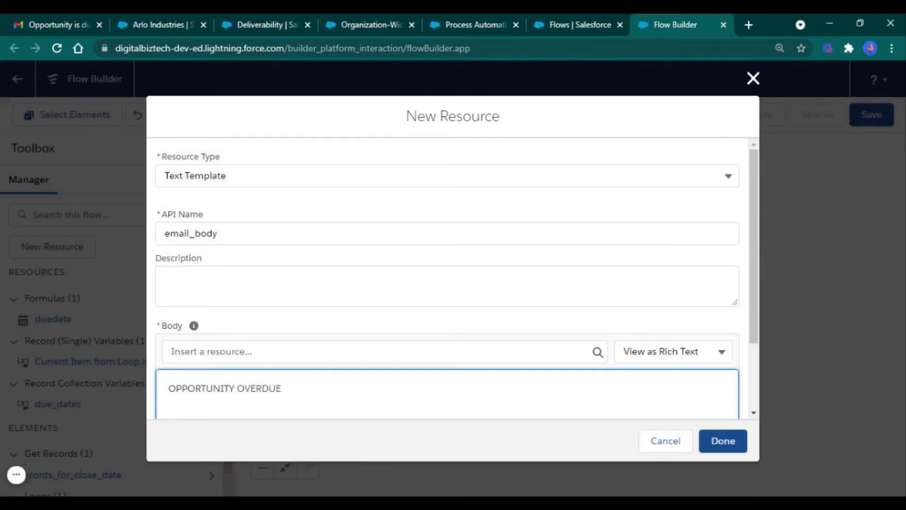
click(483, 390)
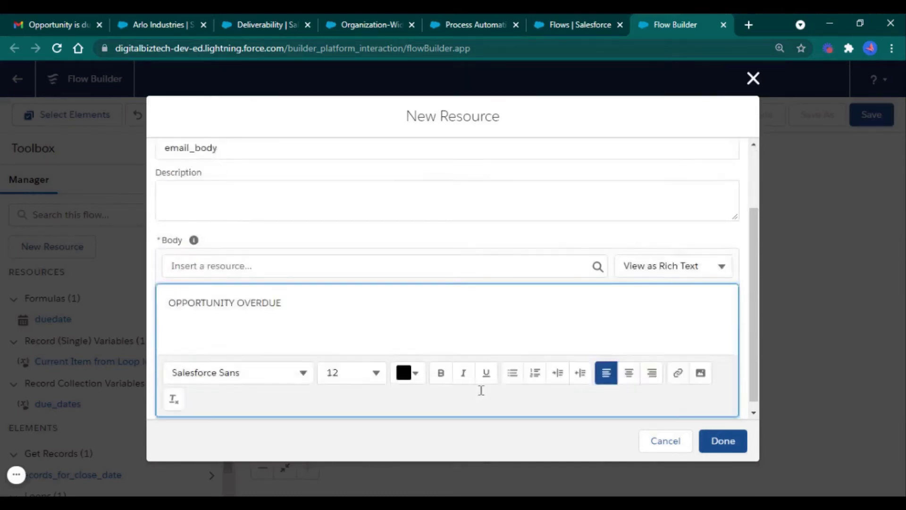
key(Return)
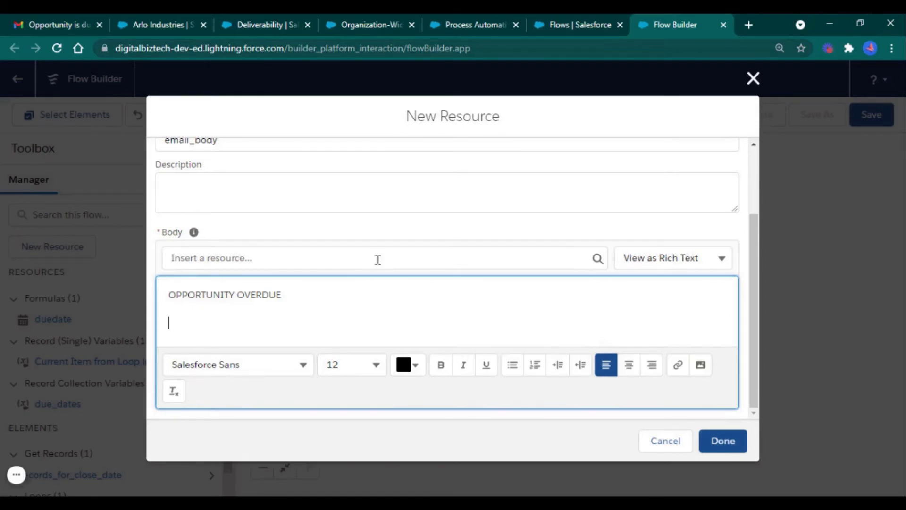
Insert the loop opportunity's Name in quotes followed by 'Opportunity is due today.'
click(377, 260)
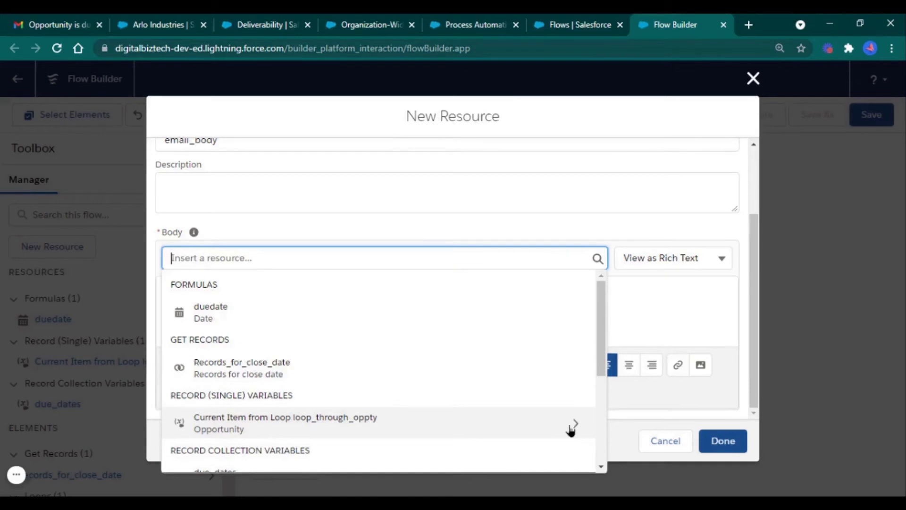
click(574, 423)
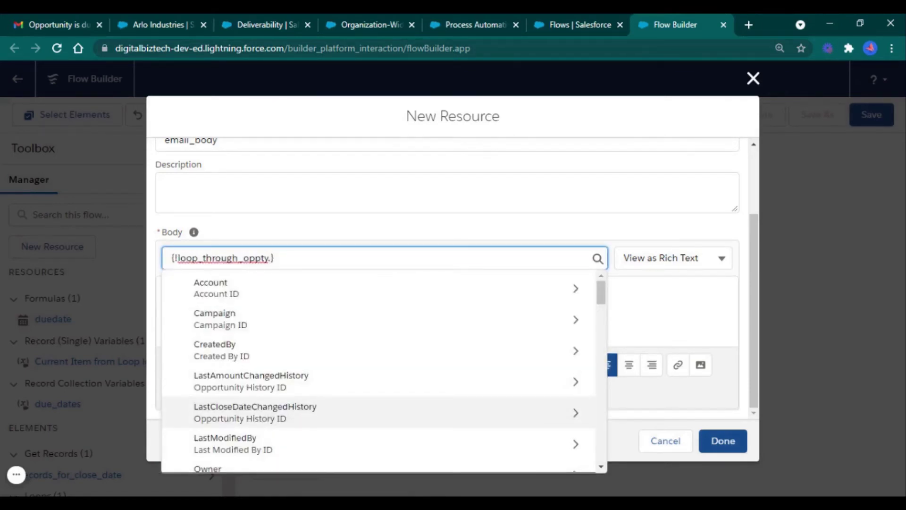
text(Nam)
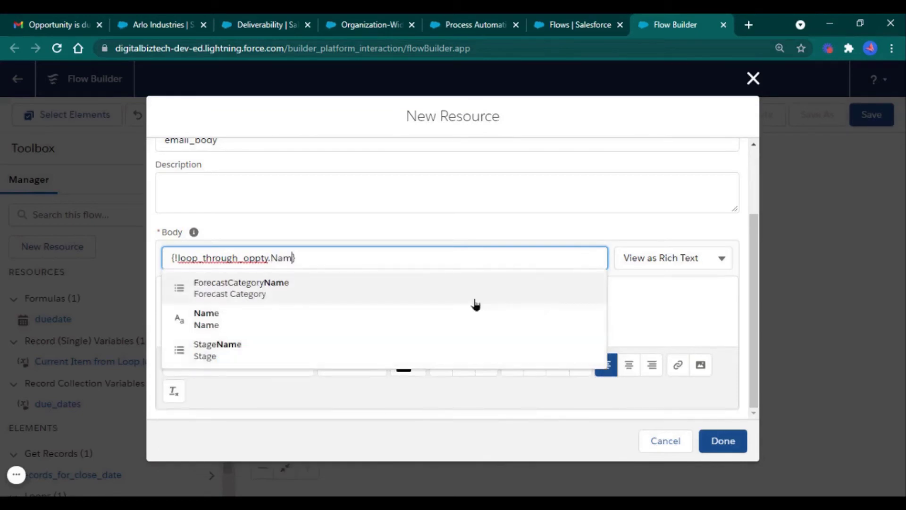
click(470, 315)
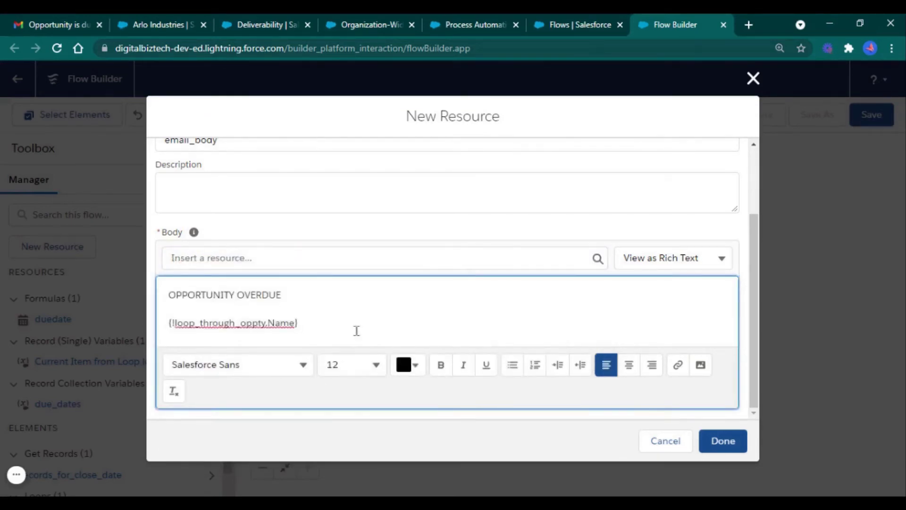
click(230, 322)
click(236, 295)
click(169, 322)
text(")
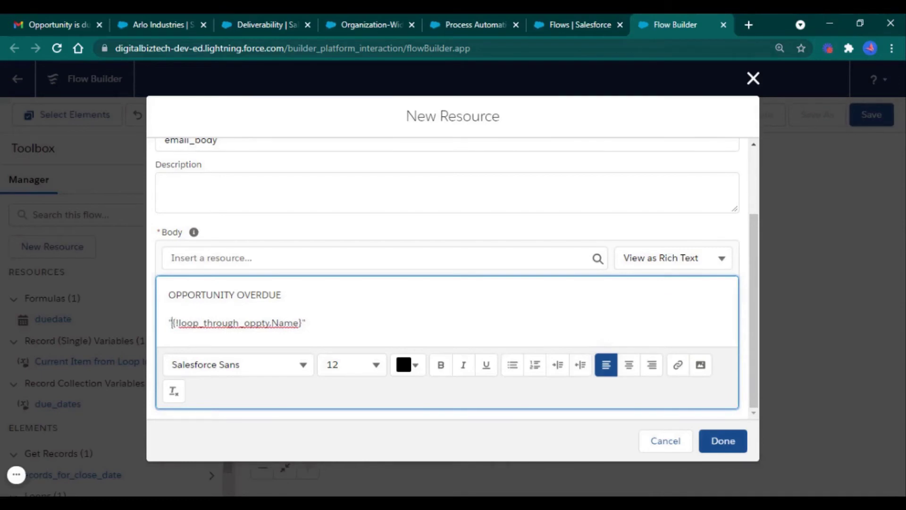
click(357, 330)
text(Opportunity is due t)
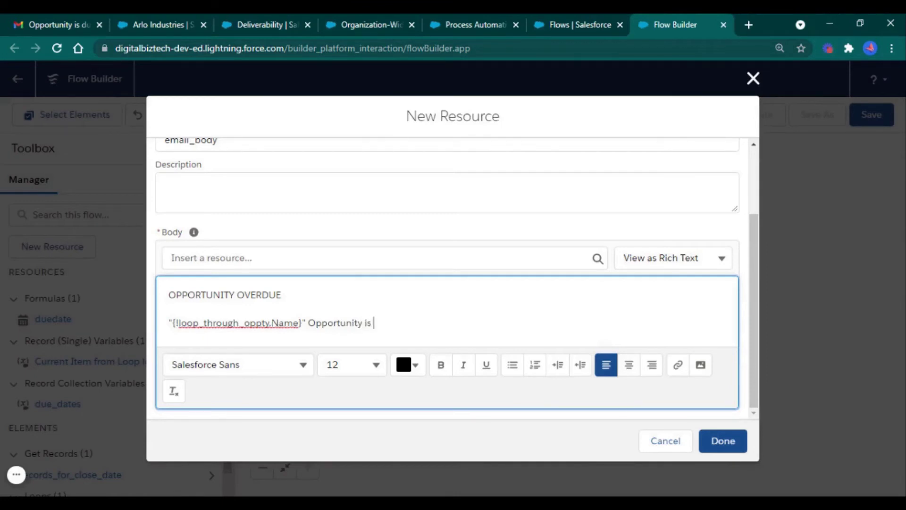
text(y.)
key(Return)
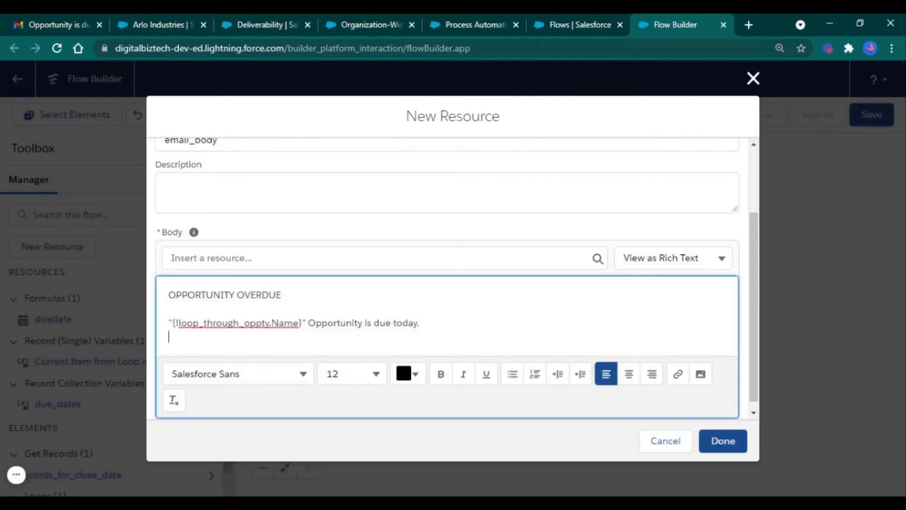
Add a 'Total Revenue:' line with the {!loop_through_oppty.Total_Revenuee__c} merge field
text(Total Revenue:)
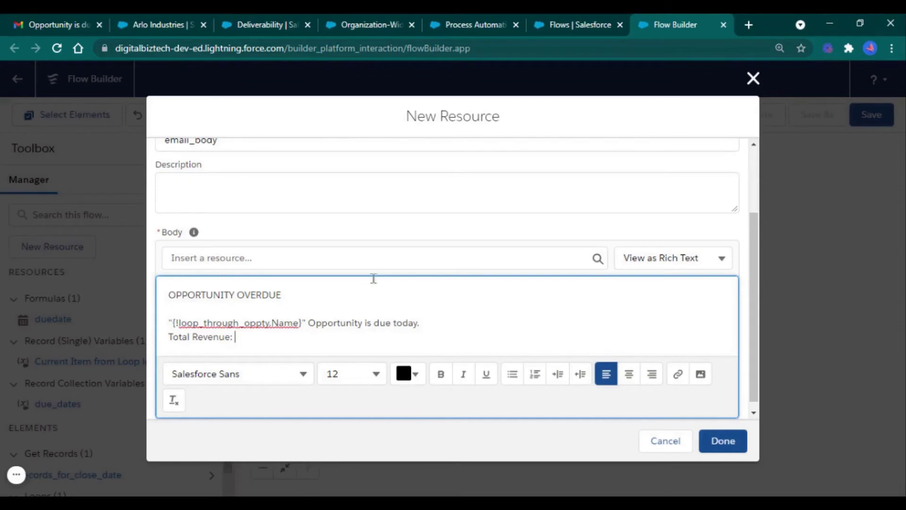
click(386, 265)
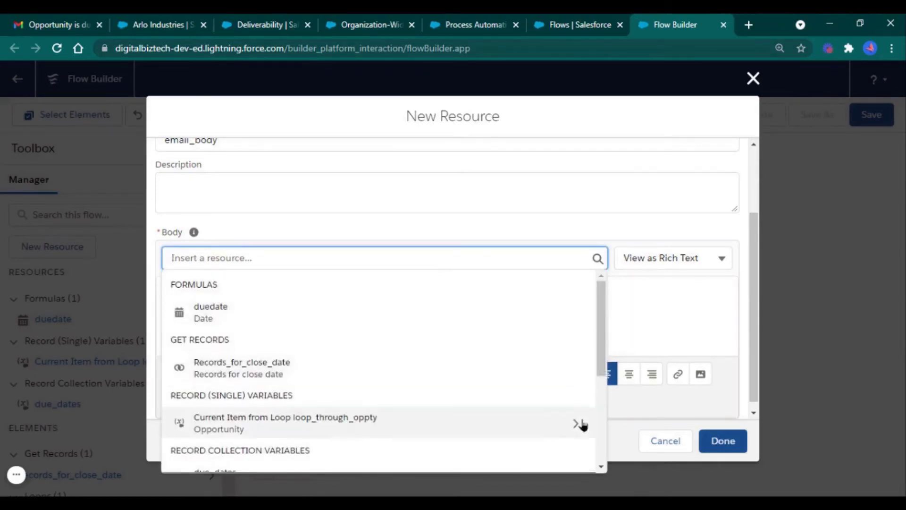
click(576, 424)
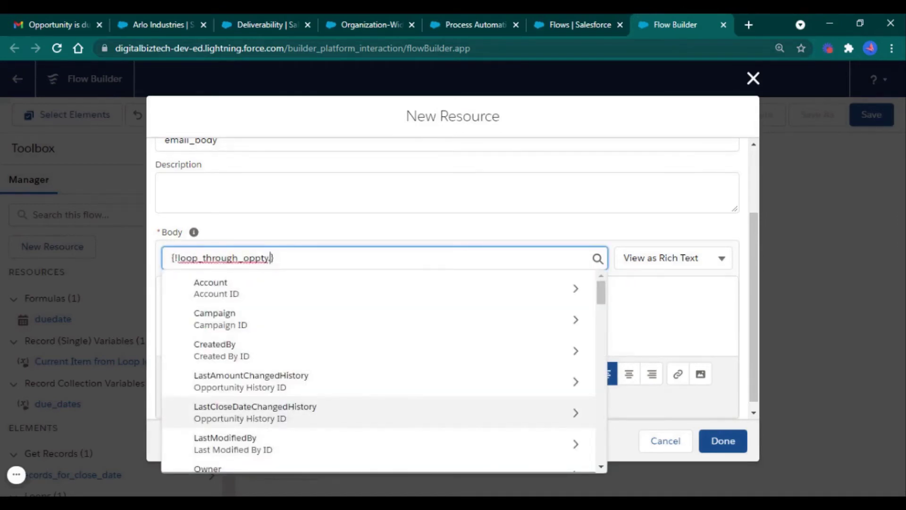
text(total)
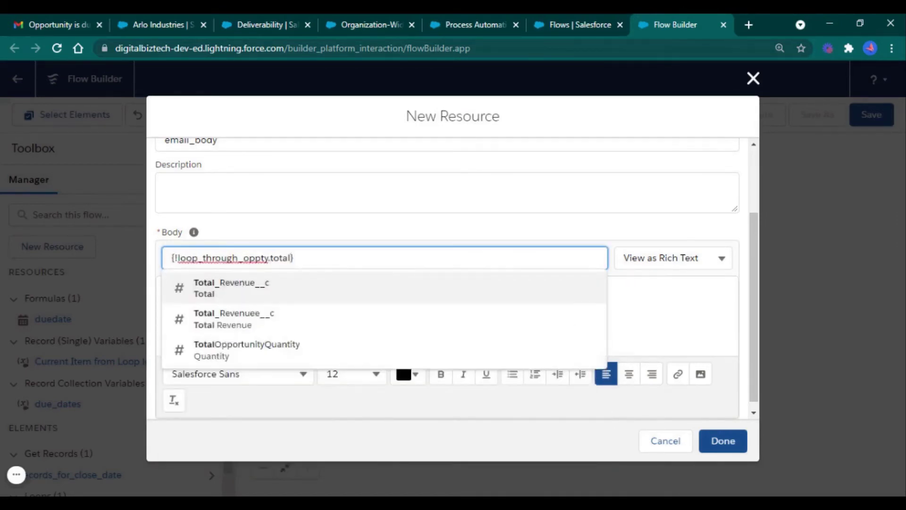
click(521, 333)
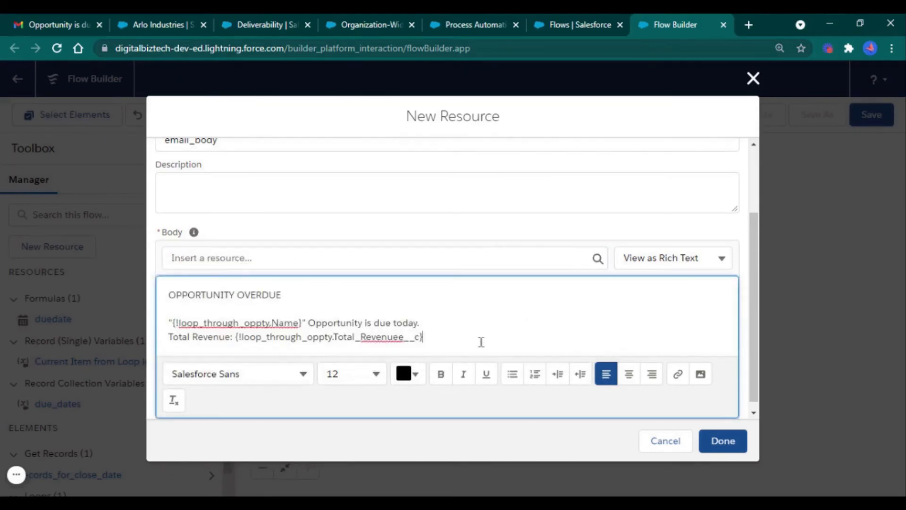
Add a 'Close Date:' line with the {!loop_through_oppty.CloseDate} merge field
key(Return)
text(Close Date:)
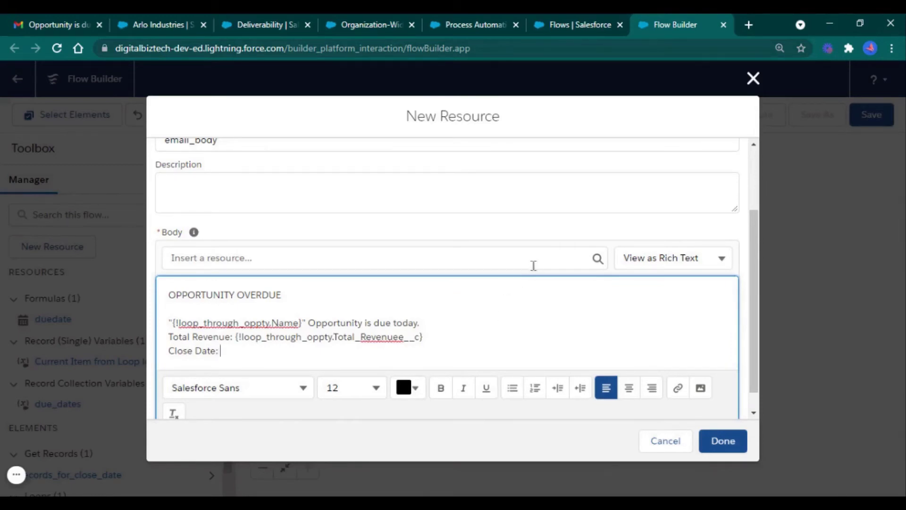
click(533, 265)
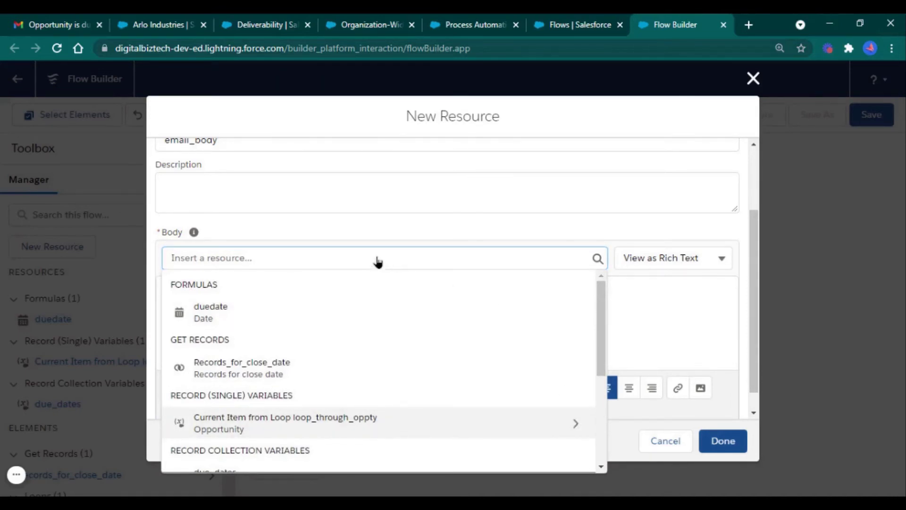
key(Return)
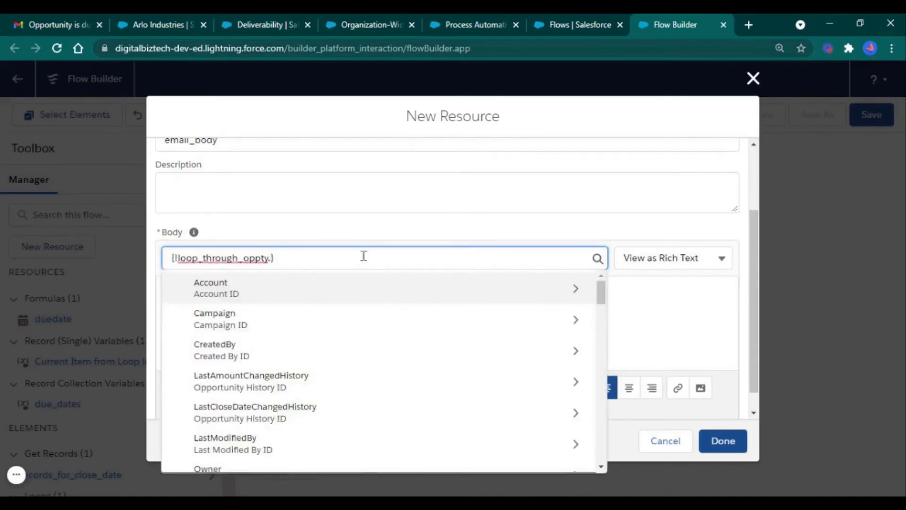
text(close)
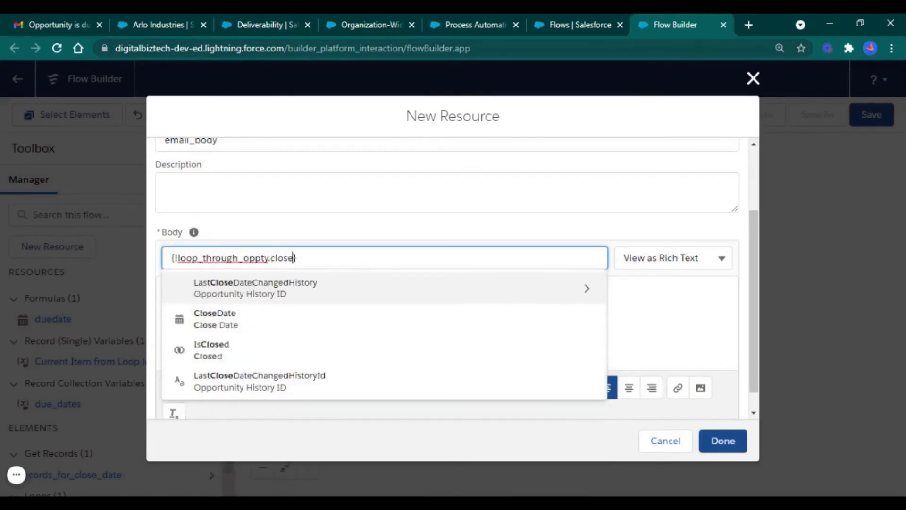
click(333, 331)
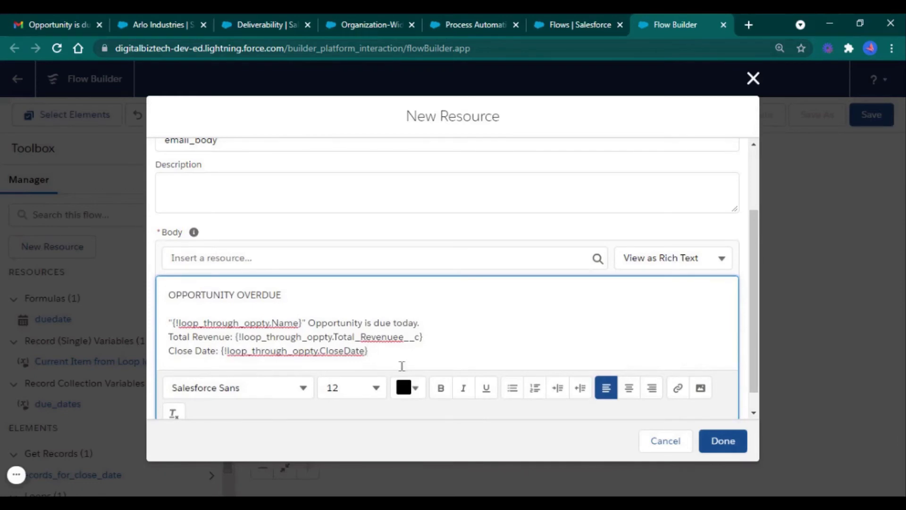
key(Return)
key(Return)
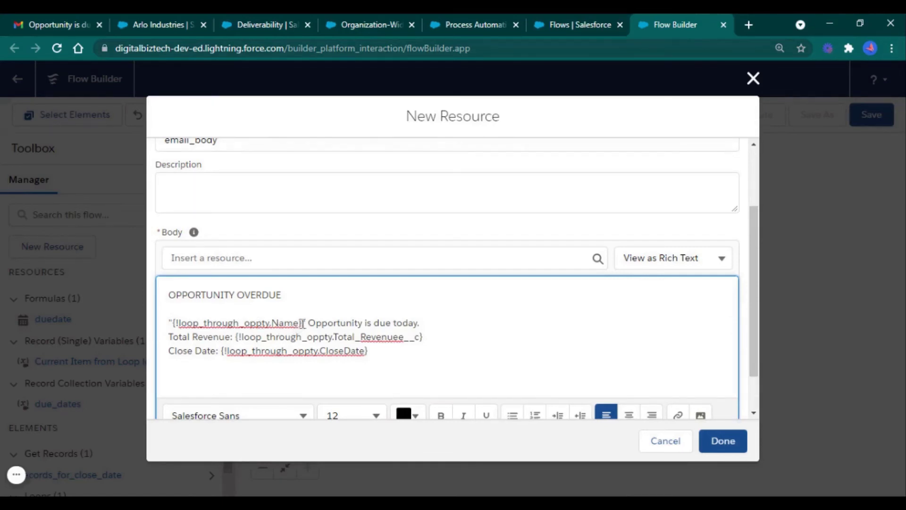
Color the opportunity Name merge field orange
drag(301, 324, 173, 324)
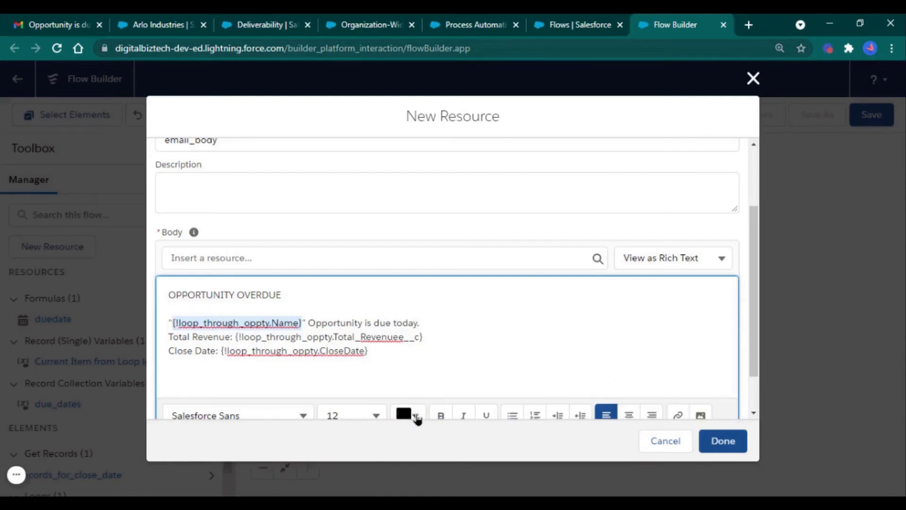
click(417, 418)
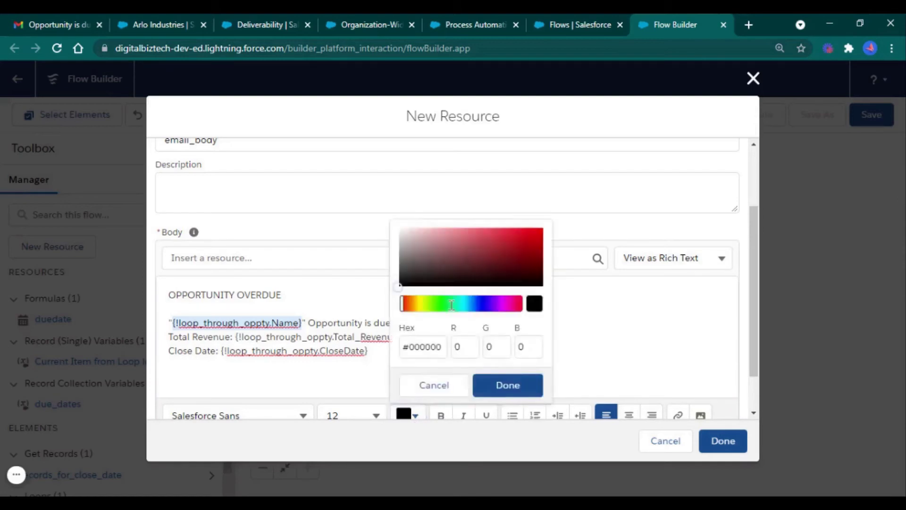
click(409, 303)
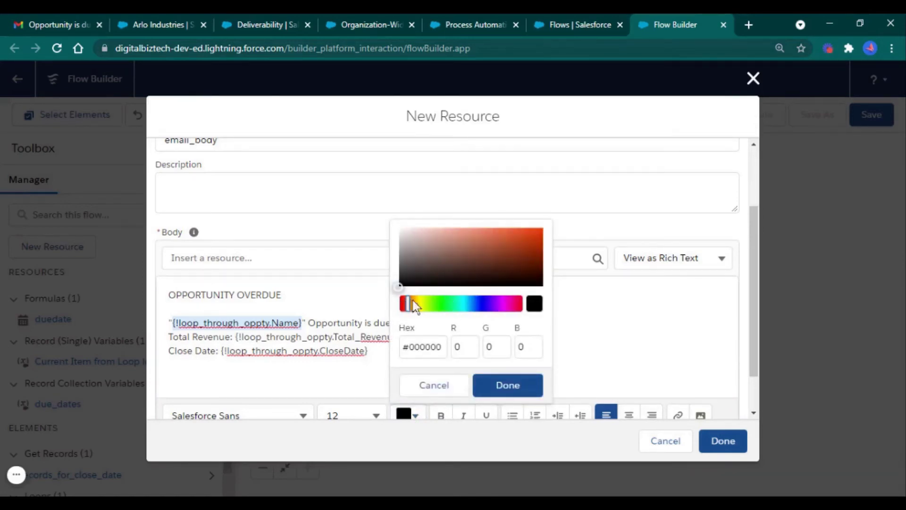
click(413, 303)
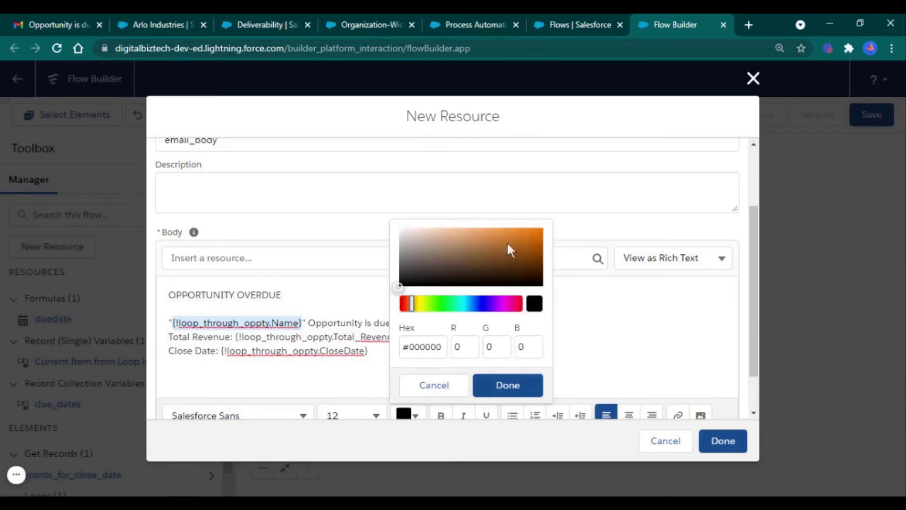
click(532, 236)
click(507, 380)
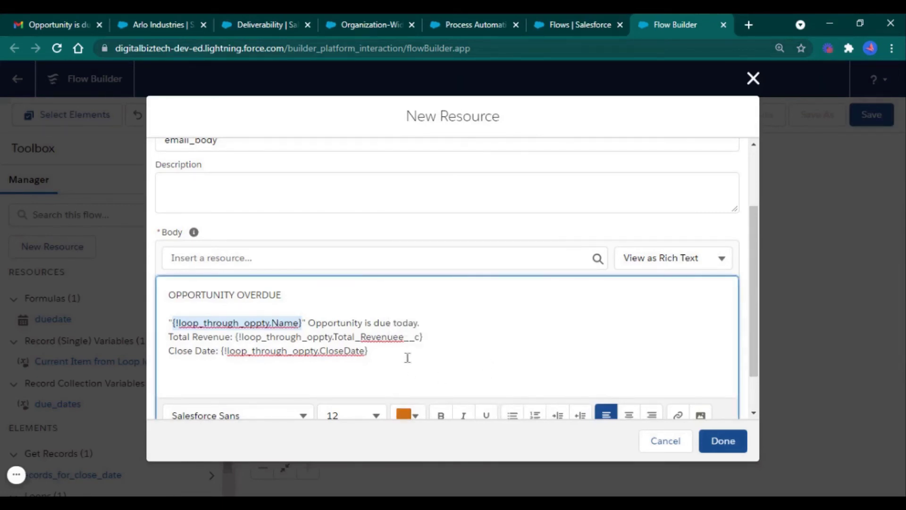
click(407, 357)
Set the three body lines to font size 18
drag(408, 357, 159, 322)
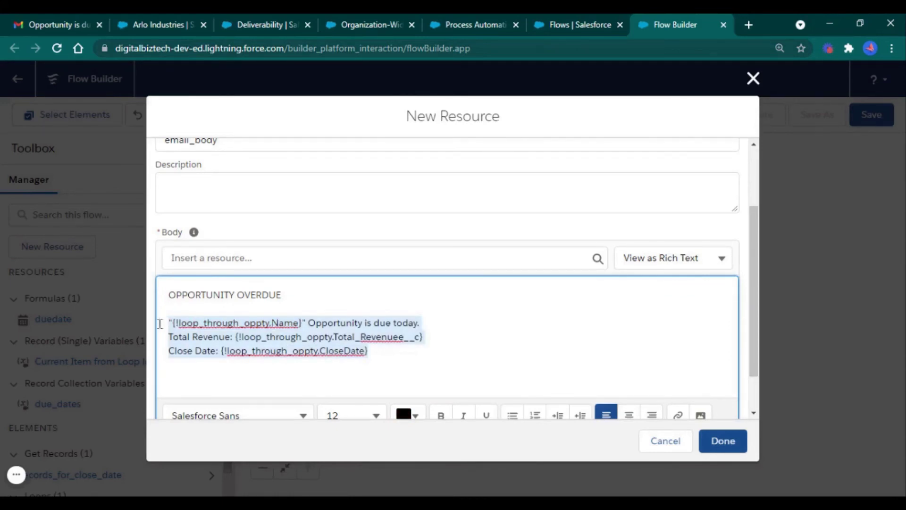
click(376, 416)
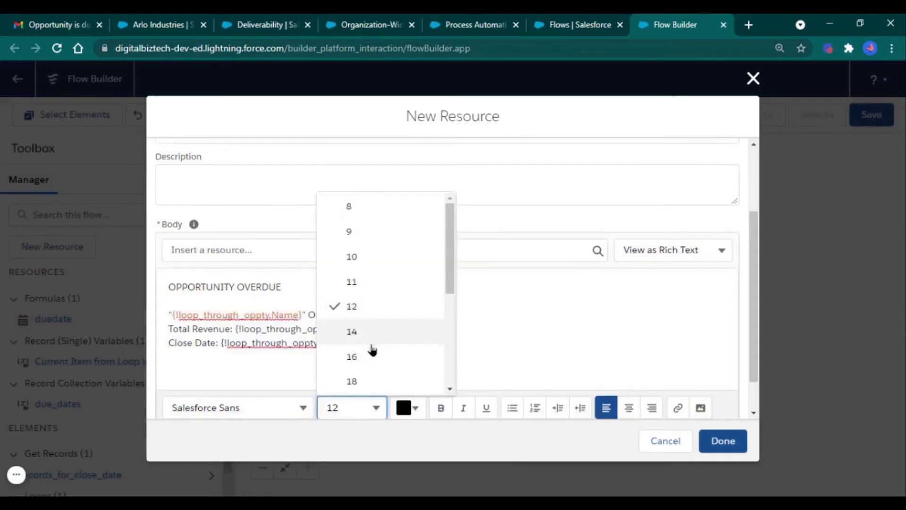
scroll(380, 349, down, 2)
click(404, 315)
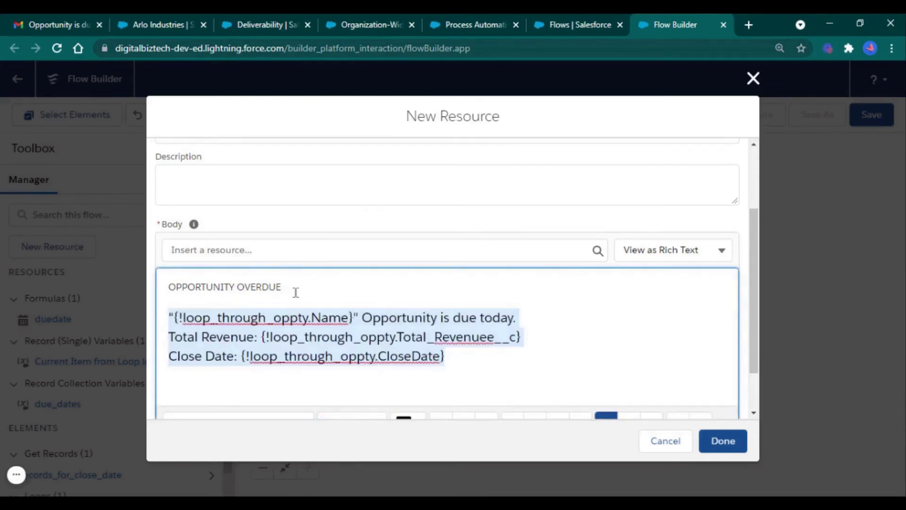
Make the OPPORTUNITY OVERDUE title bold at size 22 and save the template
drag(296, 292, 162, 289)
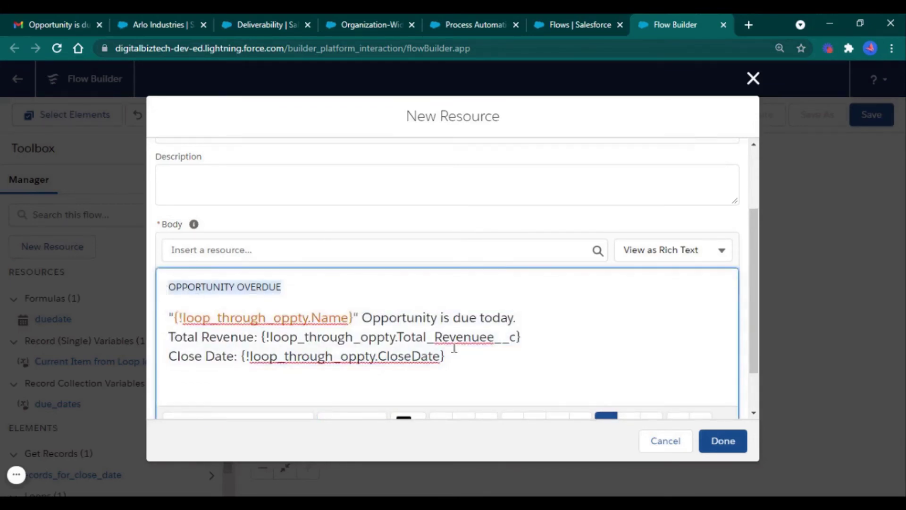
scroll(391, 388, down, 1)
click(378, 367)
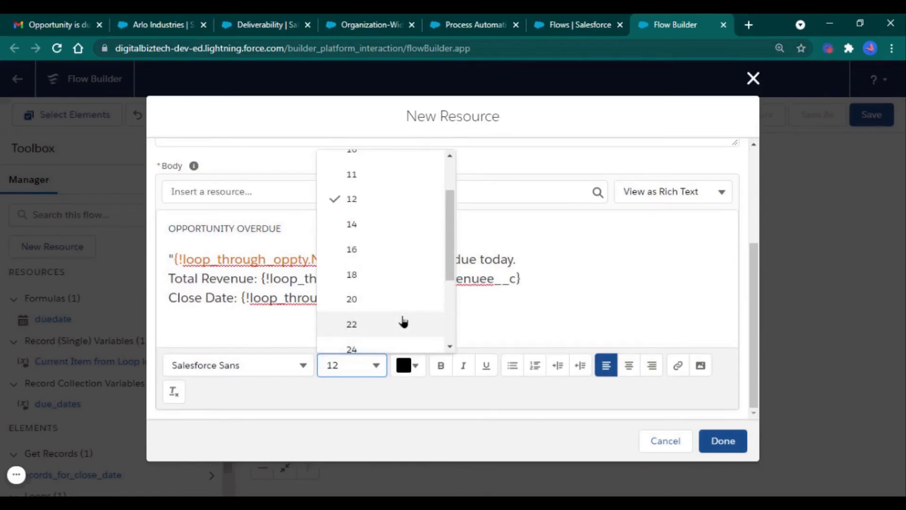
click(370, 315)
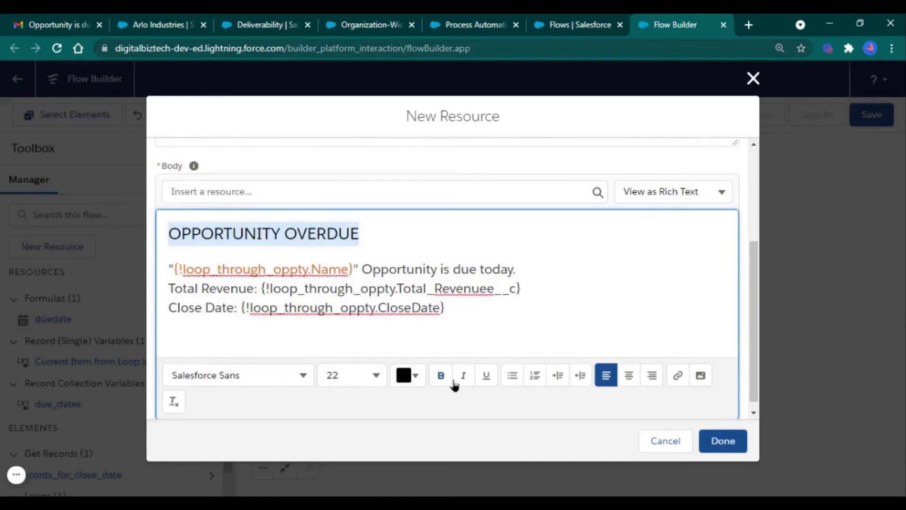
click(444, 387)
click(304, 375)
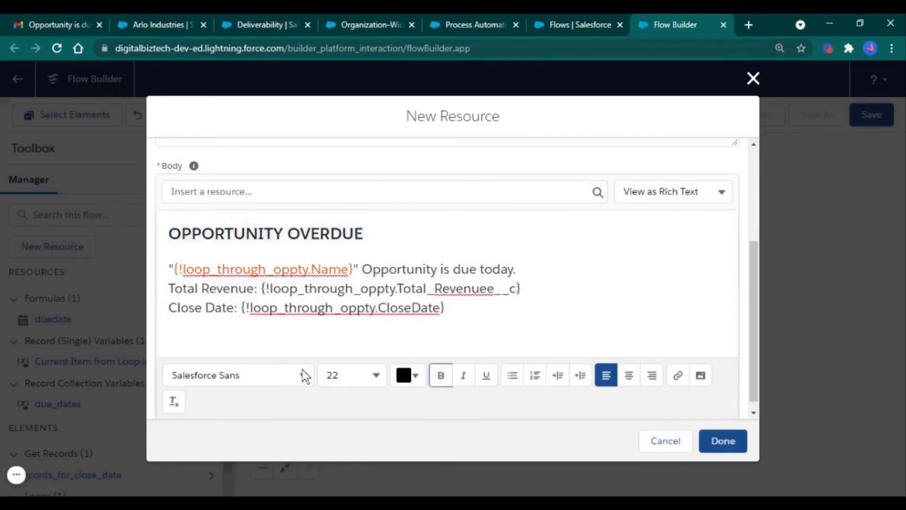
click(304, 375)
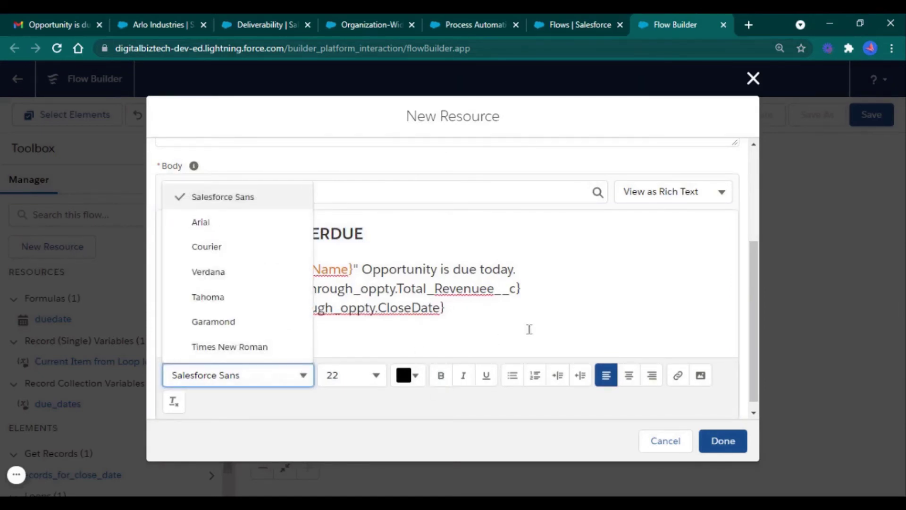
click(529, 329)
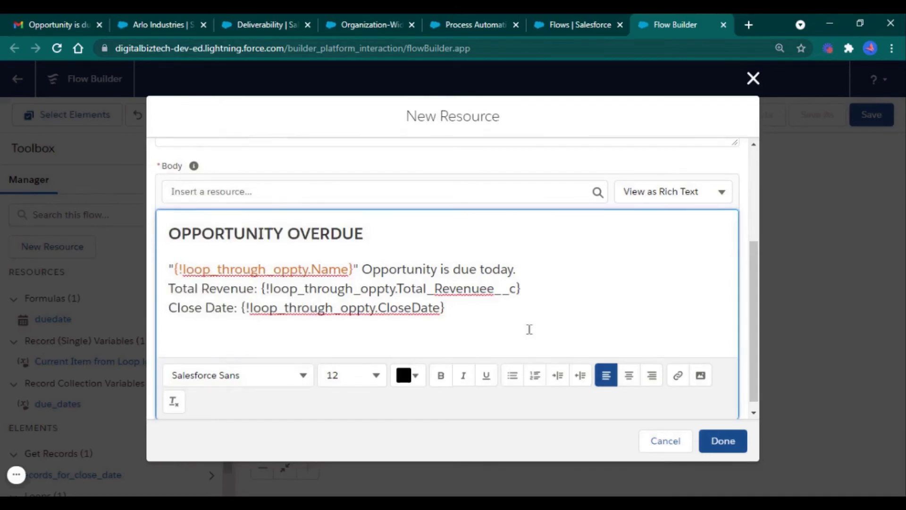
scroll(529, 329, up, 3)
scroll(628, 347, down, 3)
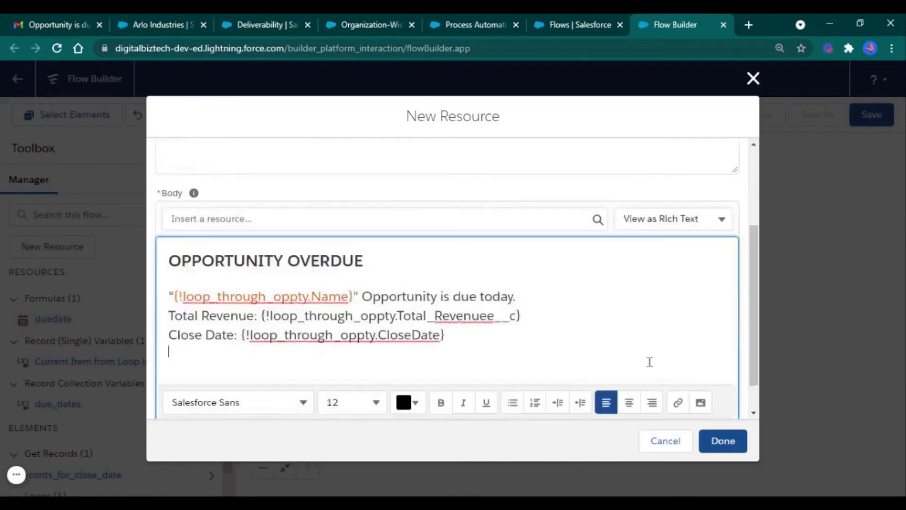
click(728, 440)
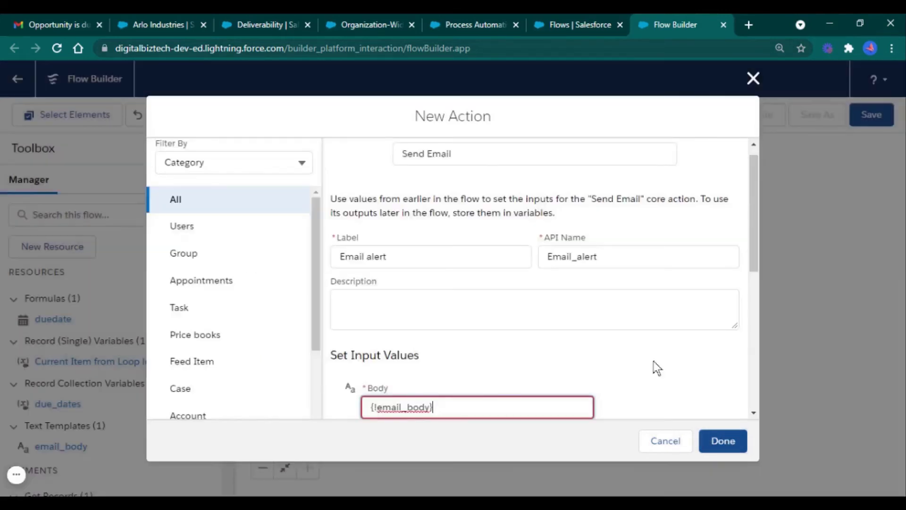
Enter 'Opportunity is due' as the email alert's subject
scroll(653, 361, down, 2)
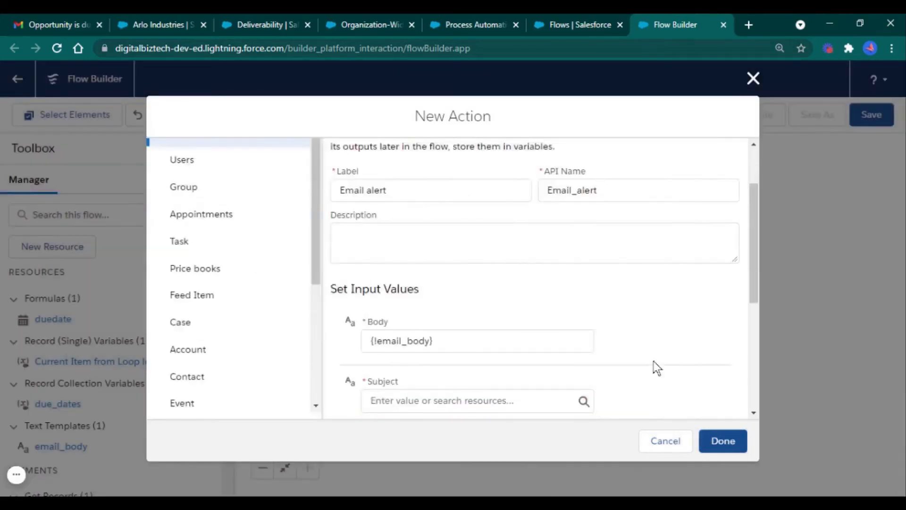
click(505, 404)
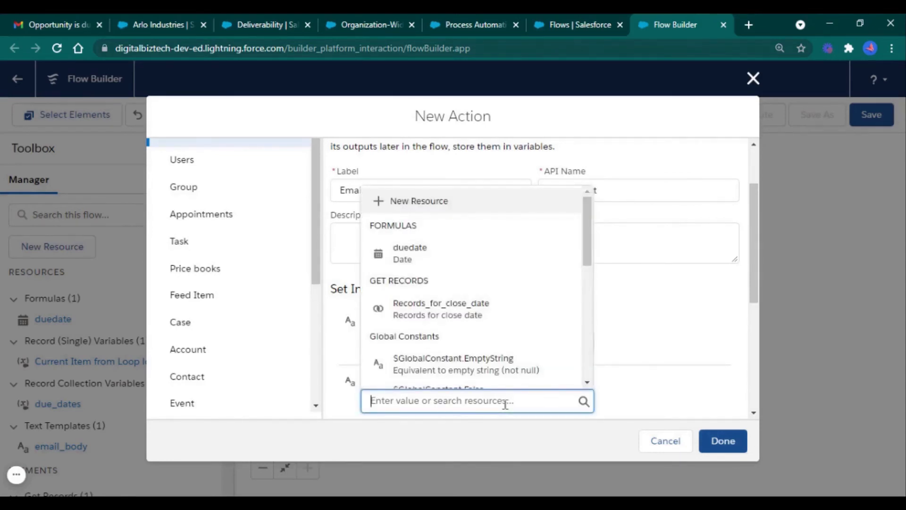
text(Opportunity)
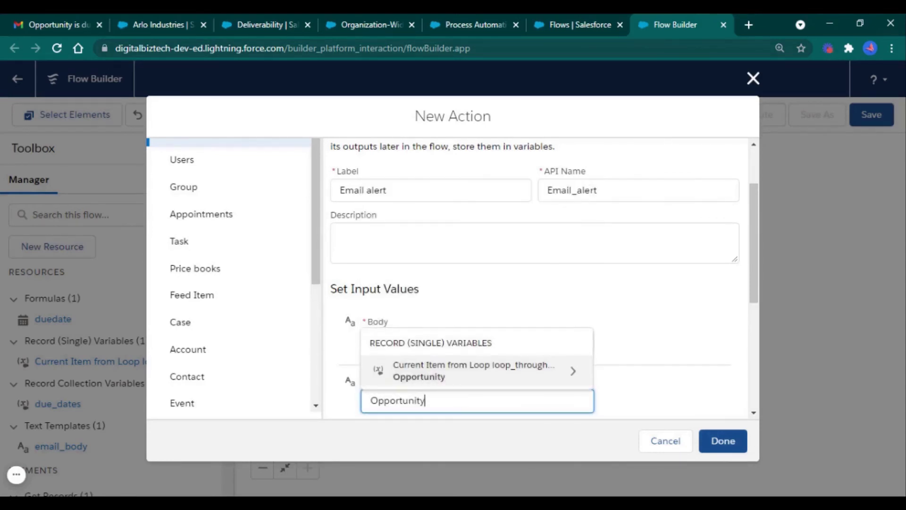
text( is)
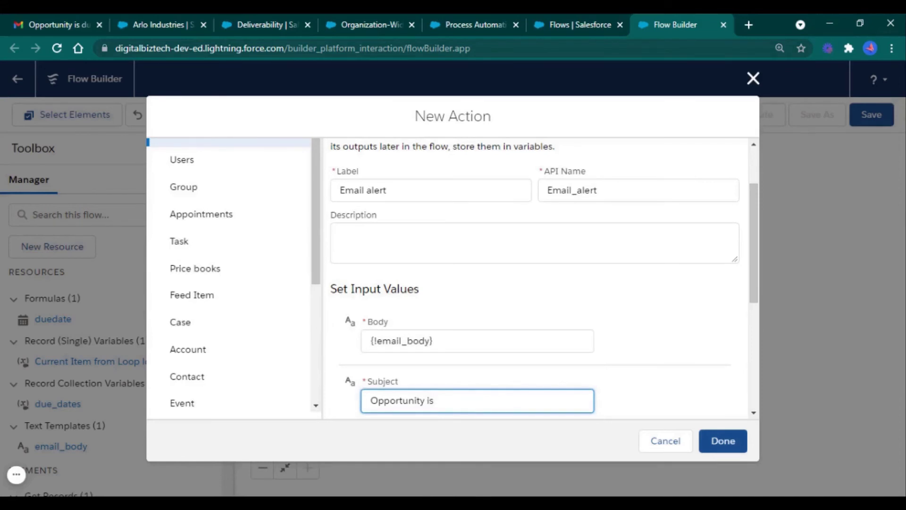
text( due)
click(641, 390)
Set the recipient addresses to {!loop_through_oppty.Owner.Email}, the loop opportunity owner's email
scroll(641, 389, down, 3)
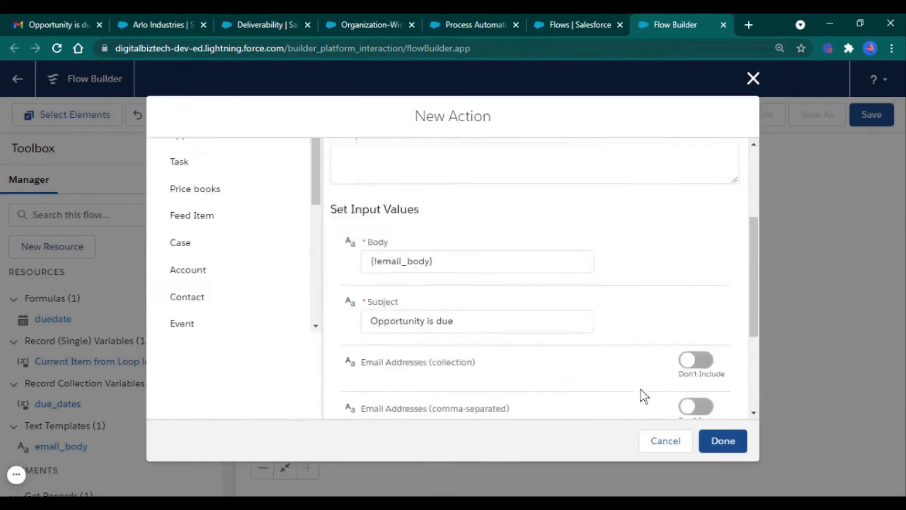
click(698, 354)
click(528, 374)
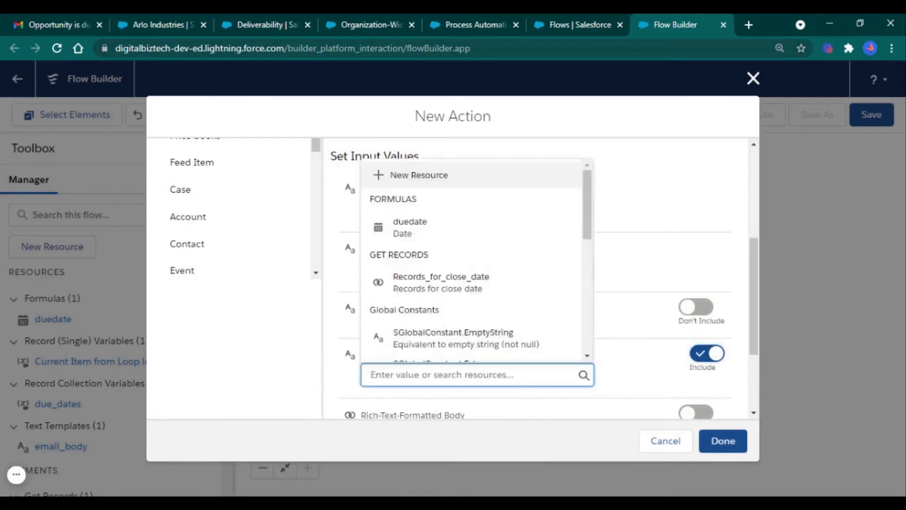
scroll(546, 298, down, 2)
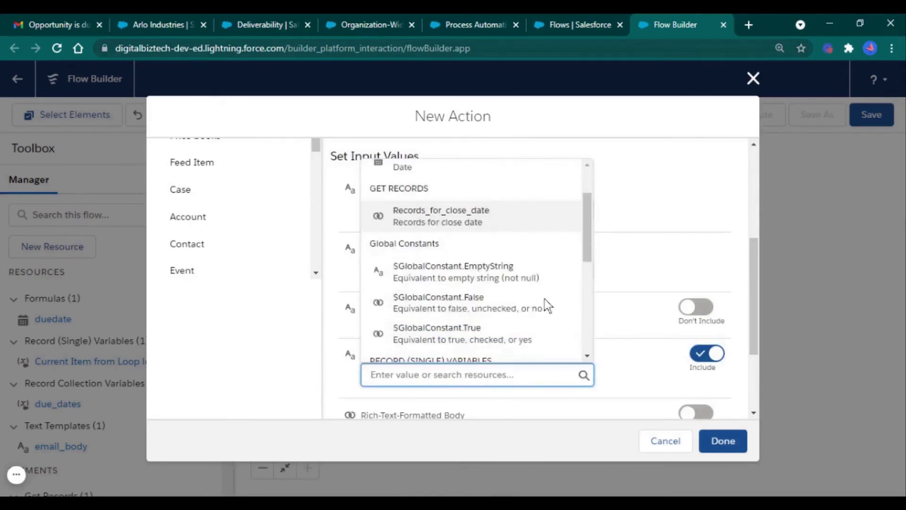
scroll(545, 303, down, 2)
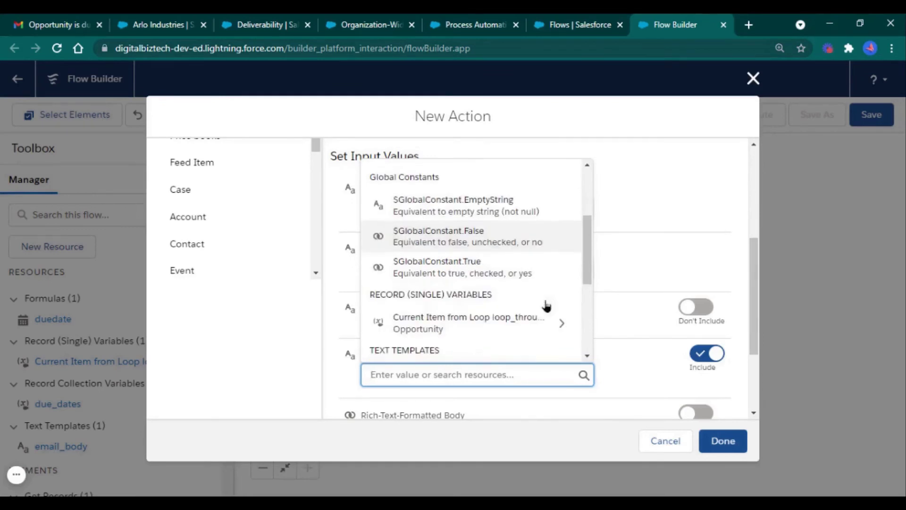
click(563, 324)
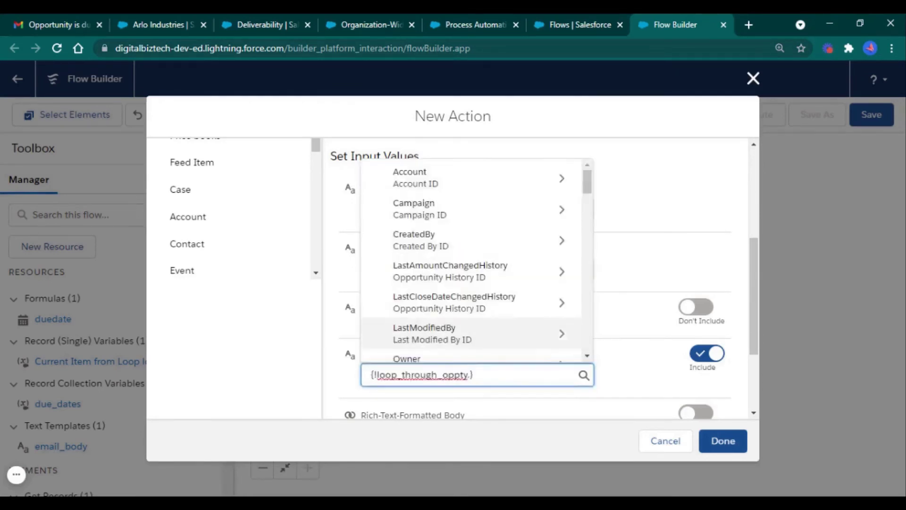
scroll(554, 331, down, 2)
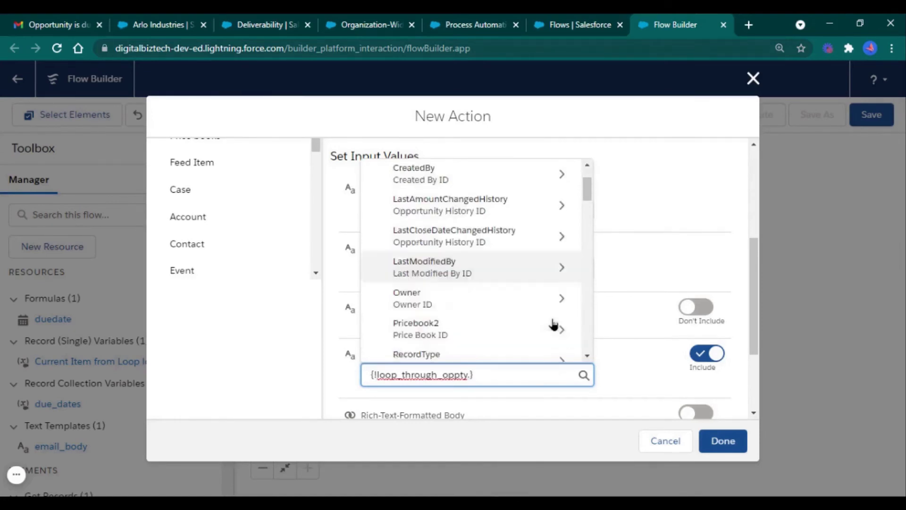
click(563, 302)
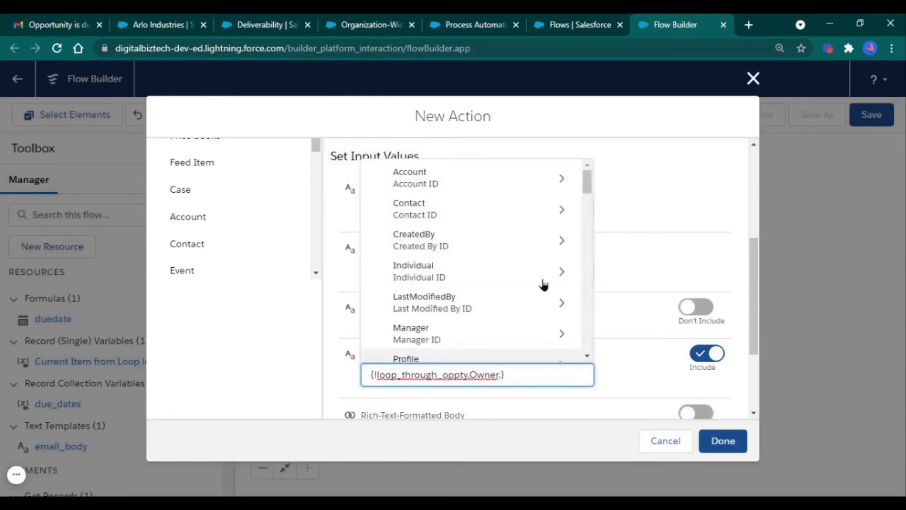
scroll(539, 269, down, 3)
scroll(538, 270, down, 8)
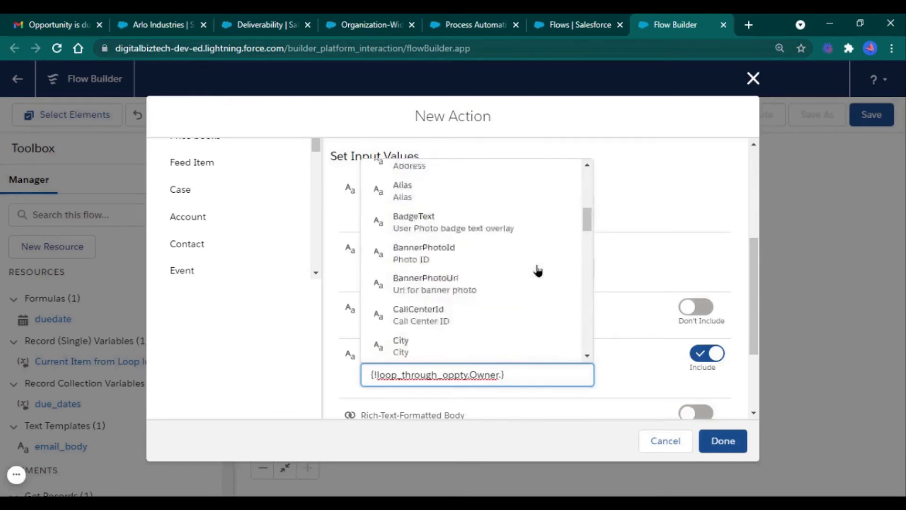
scroll(537, 270, down, 5)
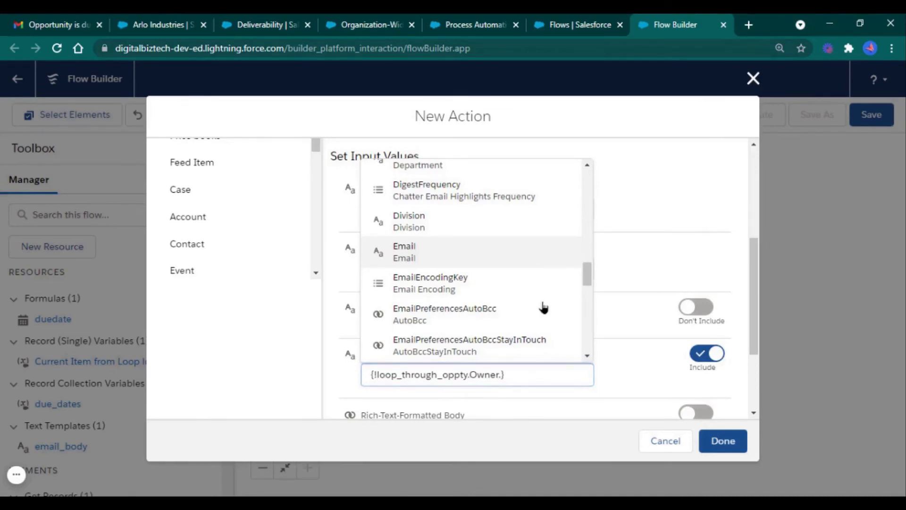
key(Return)
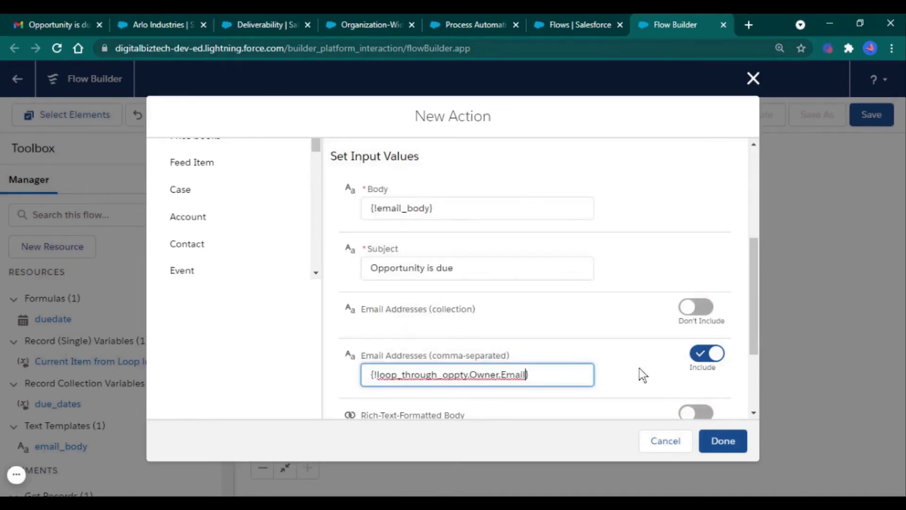
click(639, 368)
Set Rich-Text-Formatted Body to {!$GlobalConstant.True}, enter the sender's e-mail address, and finish the action
scroll(632, 340, down, 2)
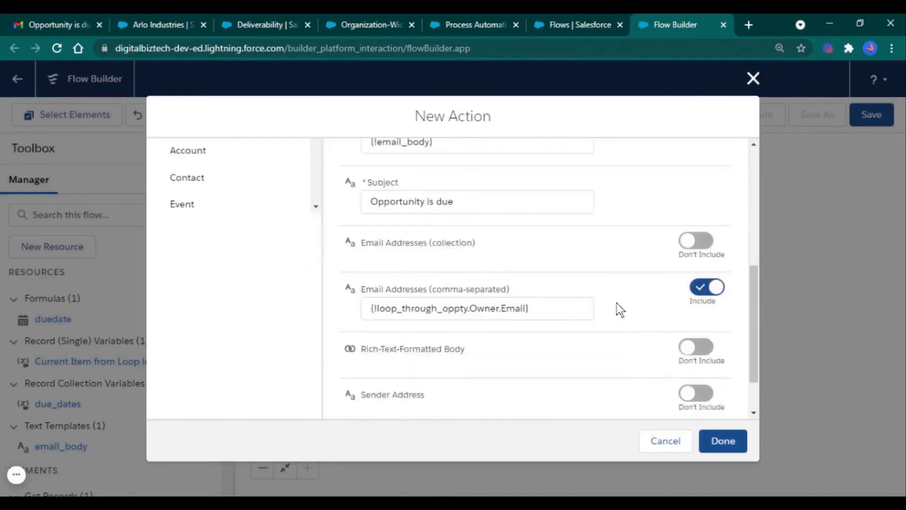
scroll(613, 315, down, 2)
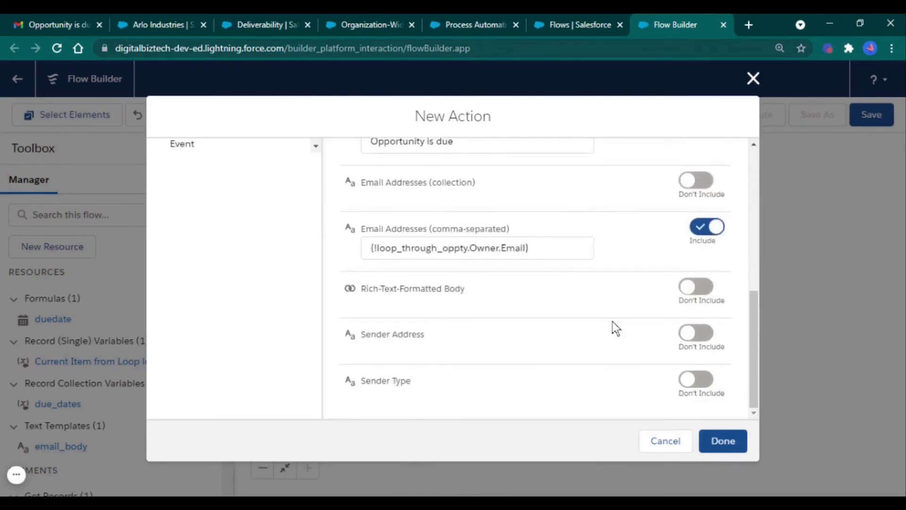
click(696, 295)
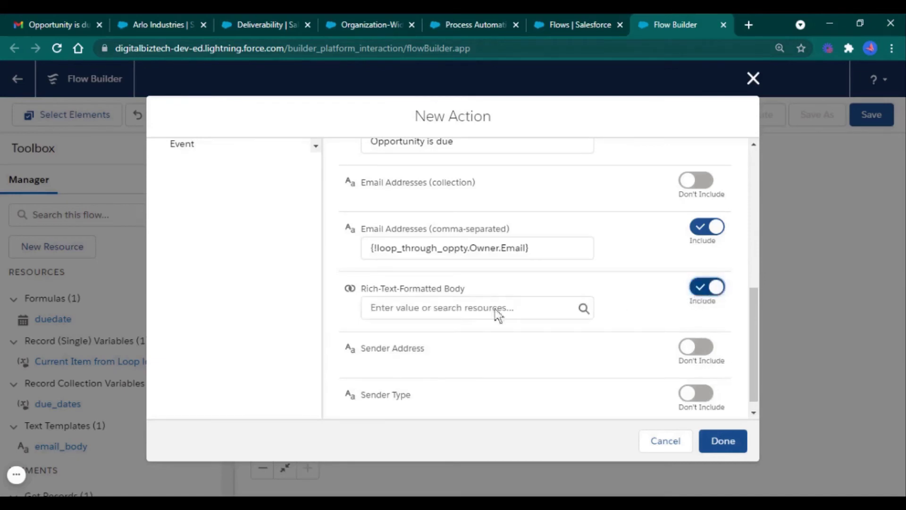
click(475, 308)
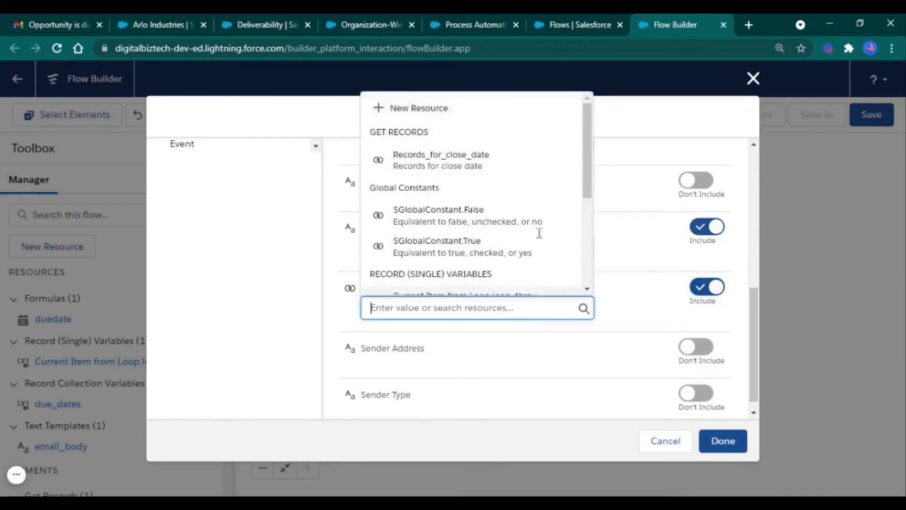
scroll(542, 219, down, 1)
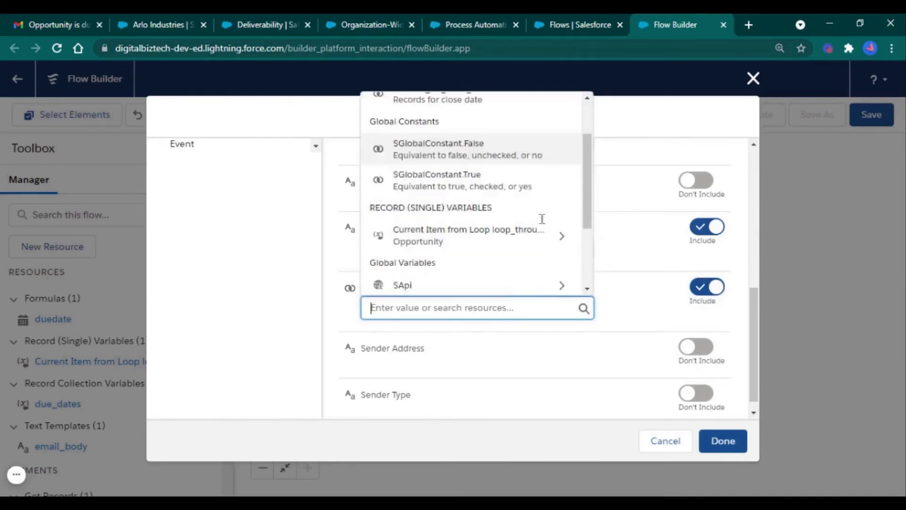
click(532, 187)
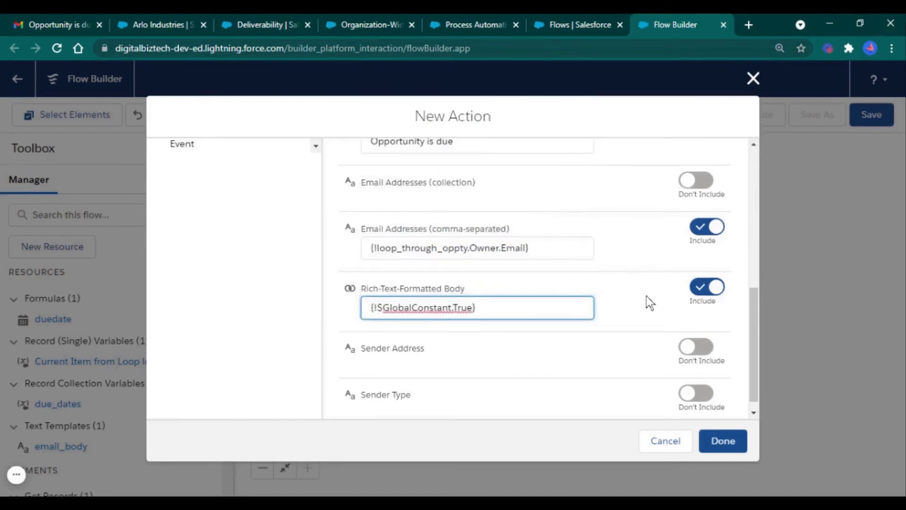
click(696, 349)
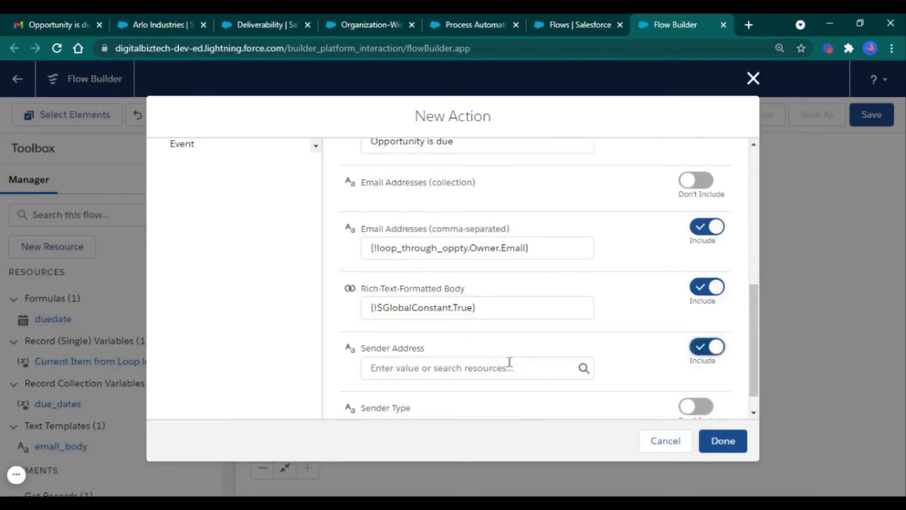
click(512, 371)
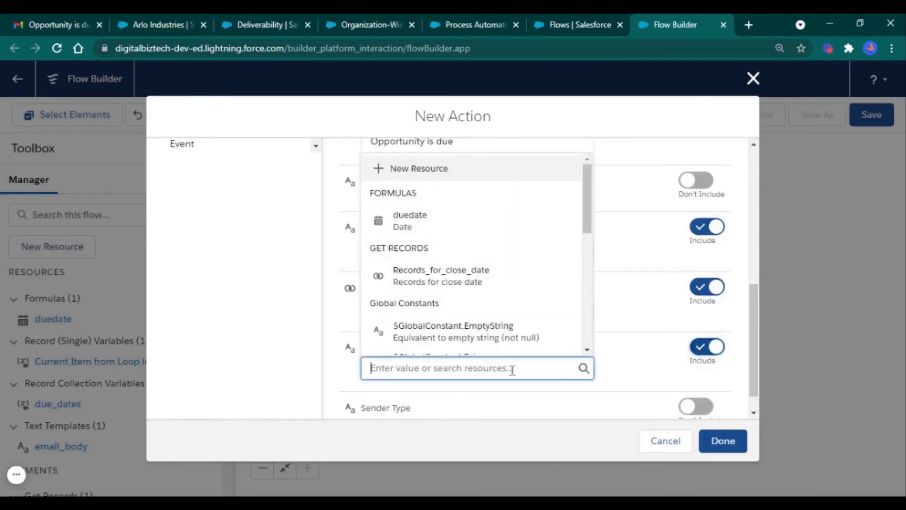
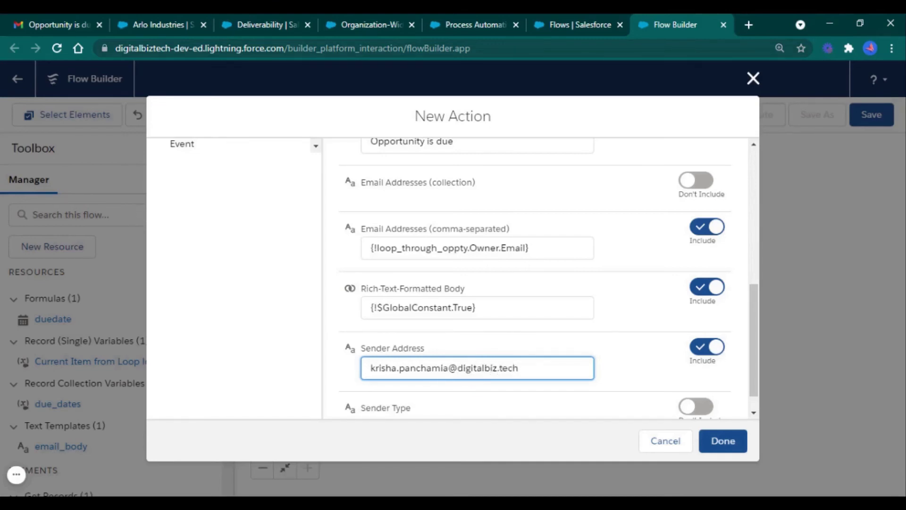
click(724, 446)
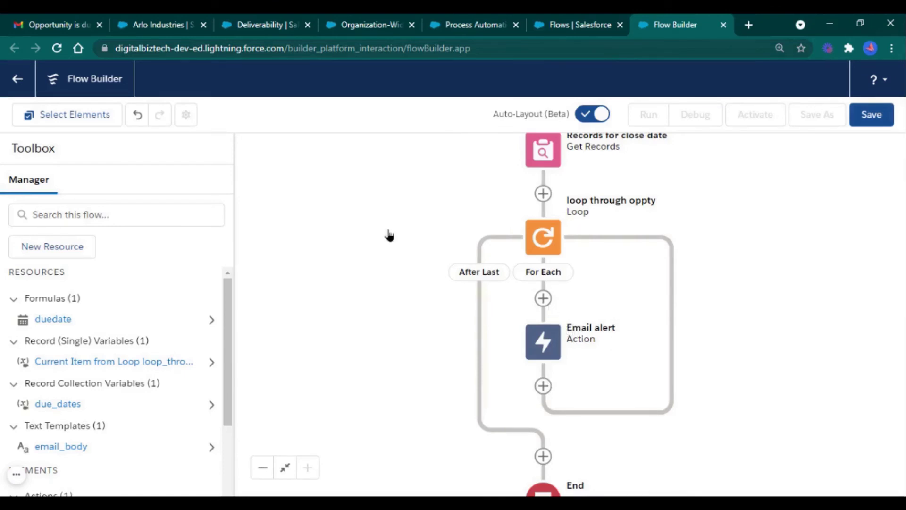
click(70, 16)
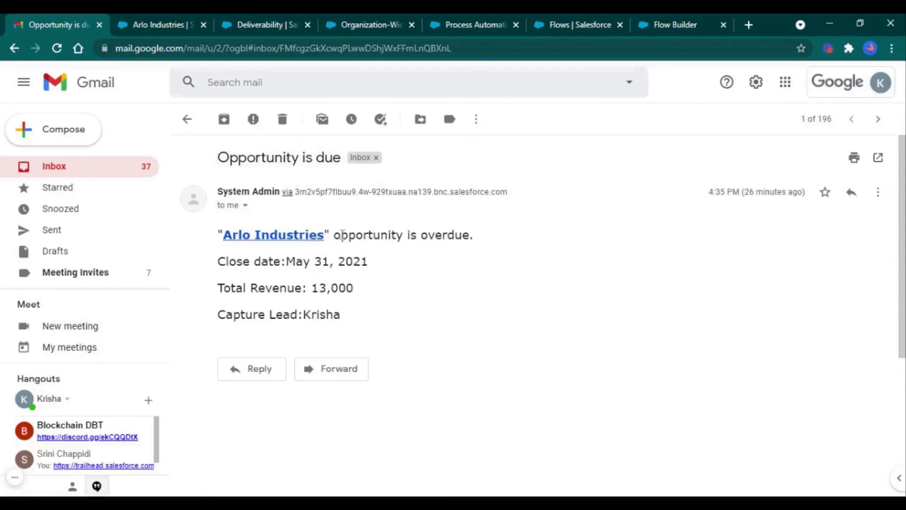
click(676, 27)
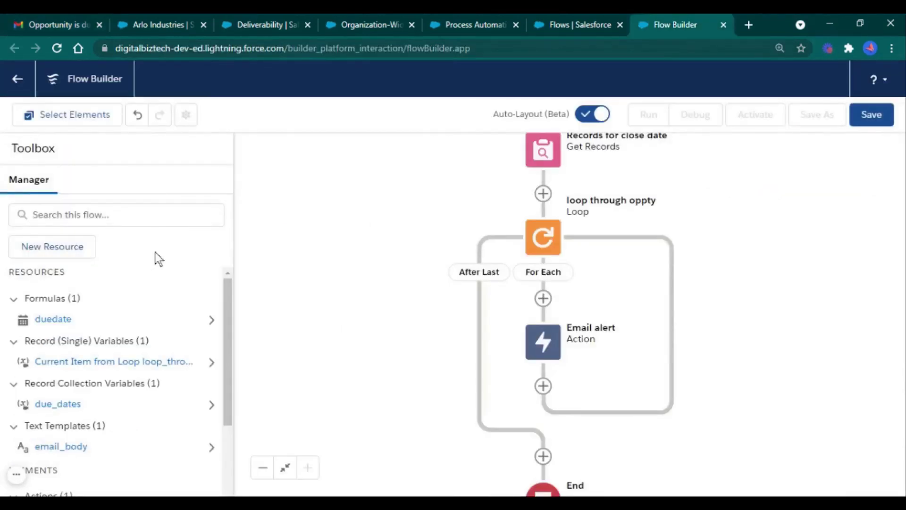
Create a new Formula resource named OpptyURL with Text data type
click(76, 251)
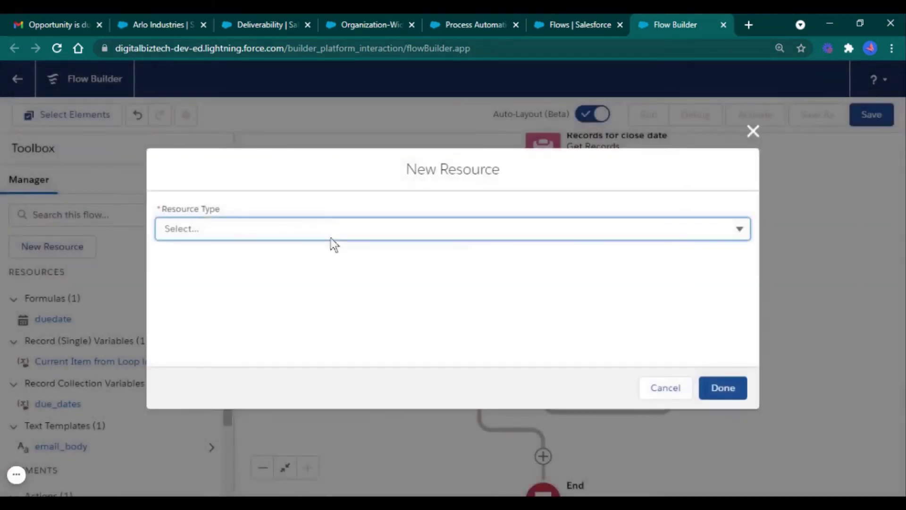
click(343, 231)
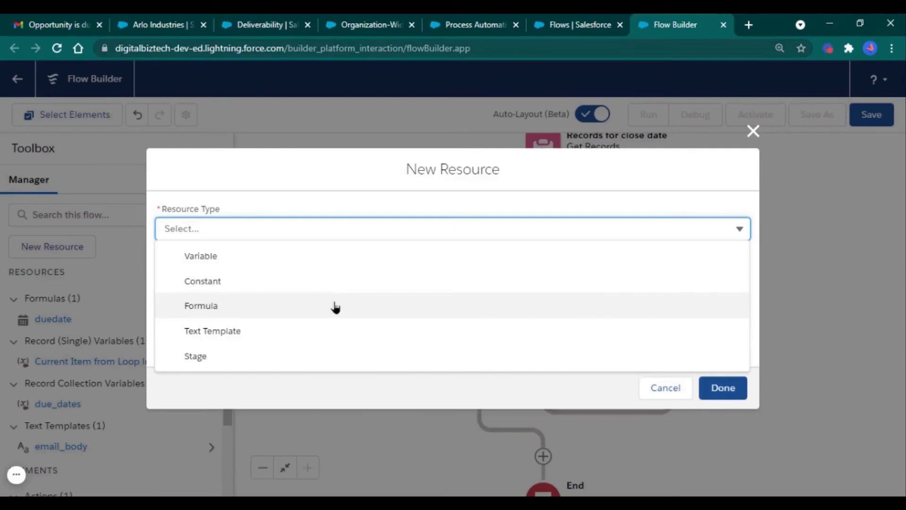
click(336, 307)
click(374, 233)
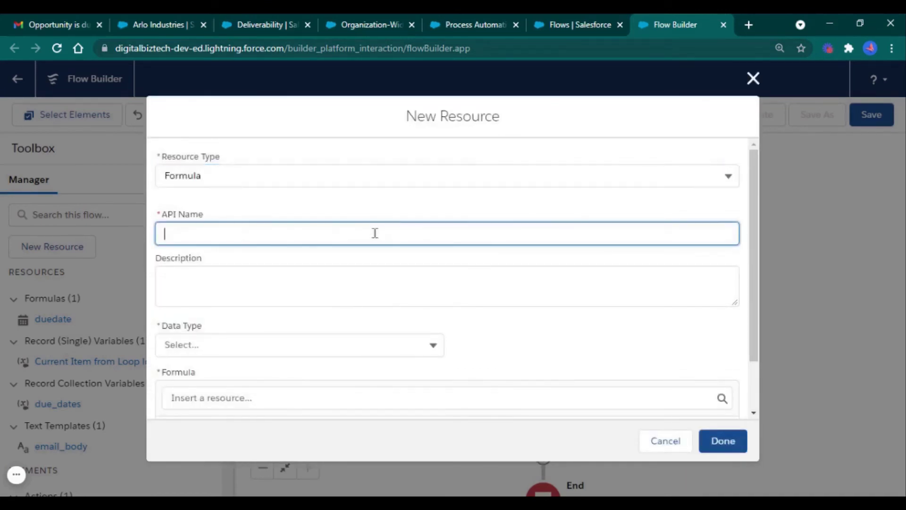
text(OpptyURL)
click(364, 344)
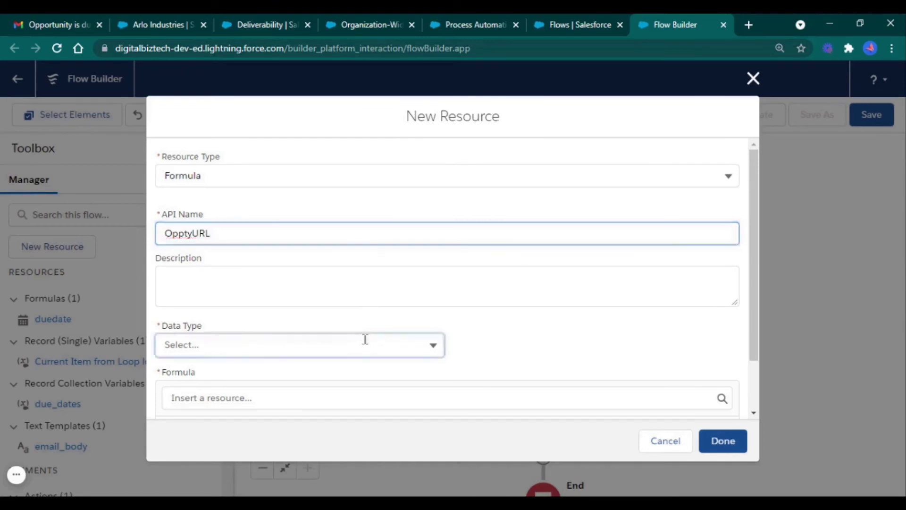
click(376, 194)
scroll(385, 364, down, 1)
Copy the org's base Lightning URL and enter it as a quoted string followed by +
click(375, 371)
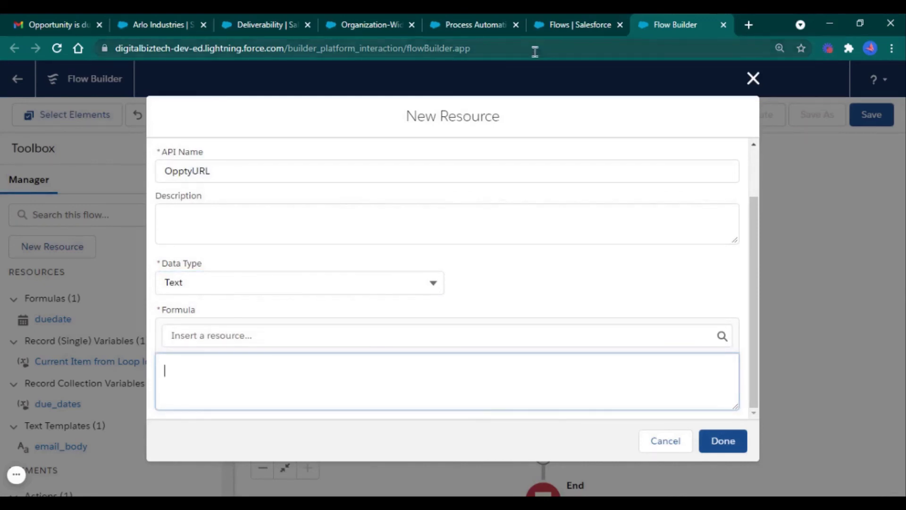
click(464, 49)
click(120, 48)
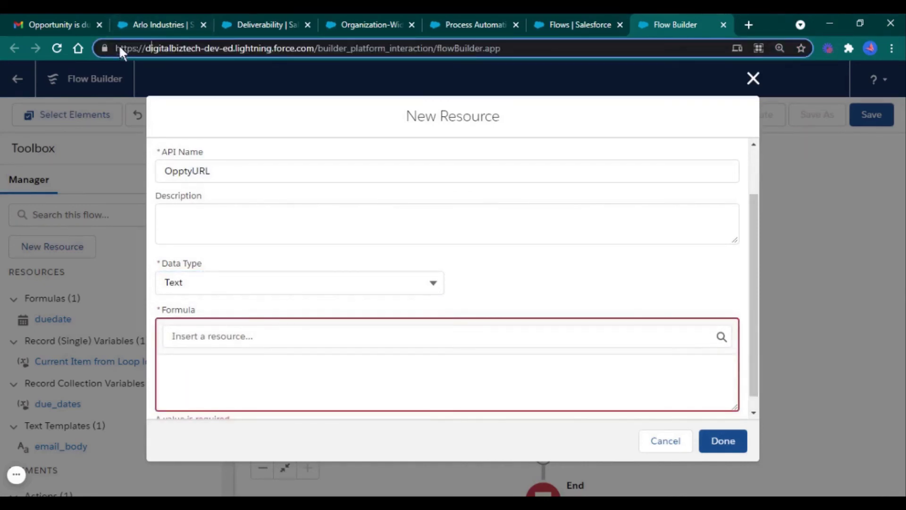
drag(115, 46, 317, 46)
key(ctrl+c)
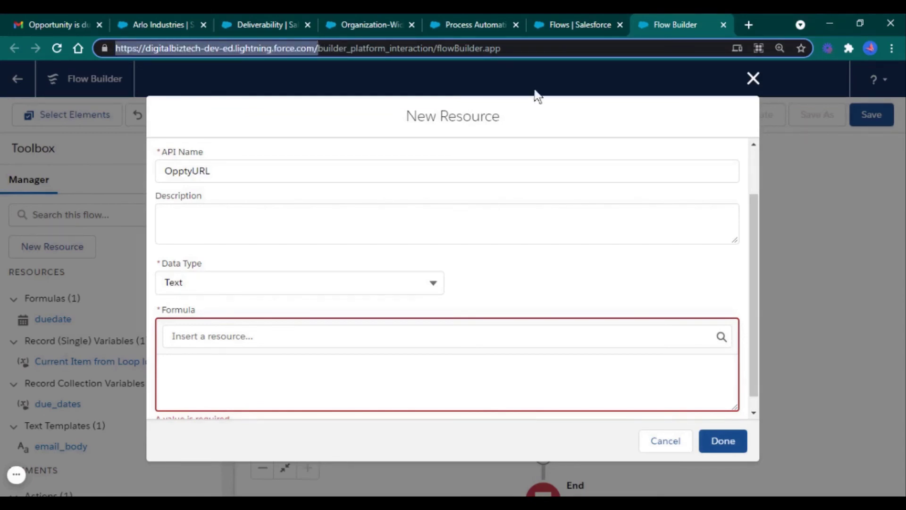
click(333, 370)
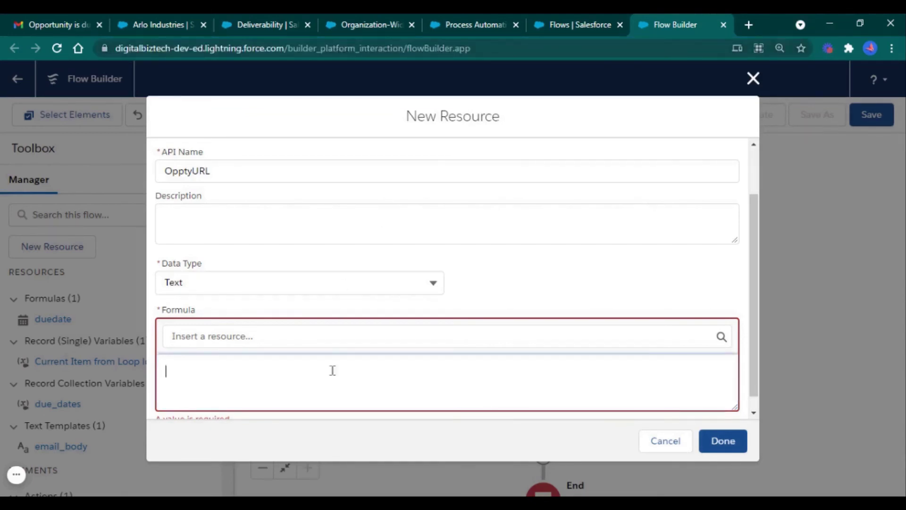
text(")
key(ctrl+v)
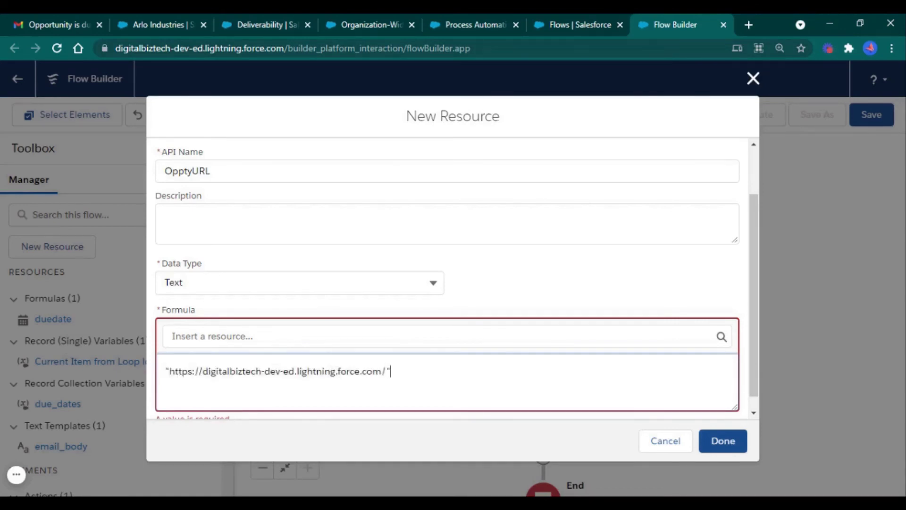
text("+)
Append {!loop_through_oppty.Name} to the formula and save the OpptyURL resource
click(378, 341)
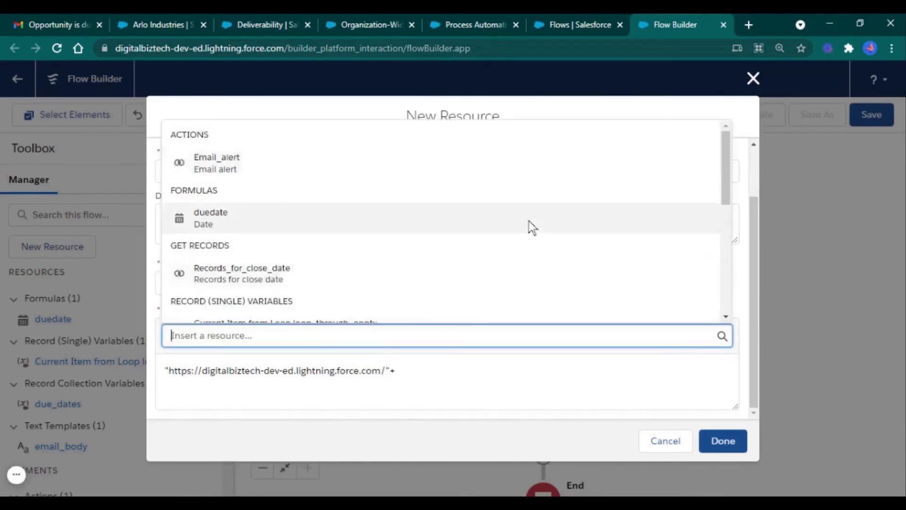
scroll(558, 245, down, 3)
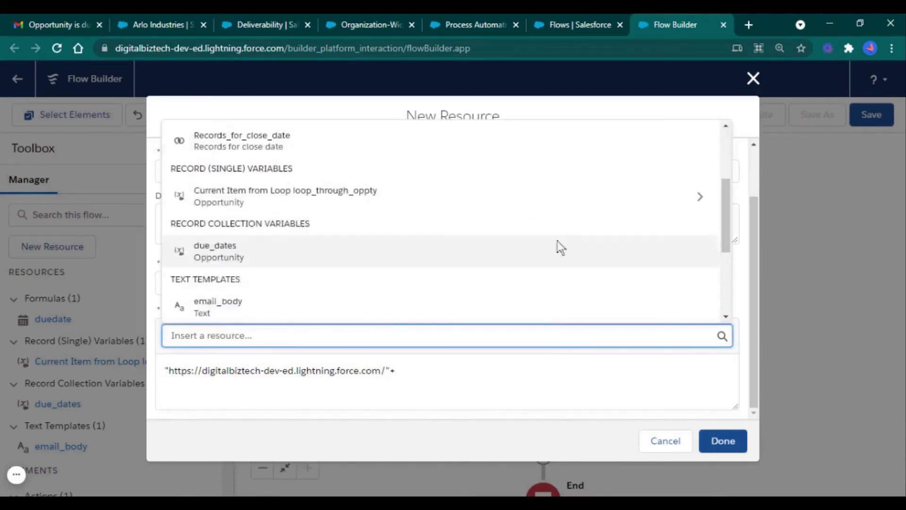
click(683, 208)
text(.)
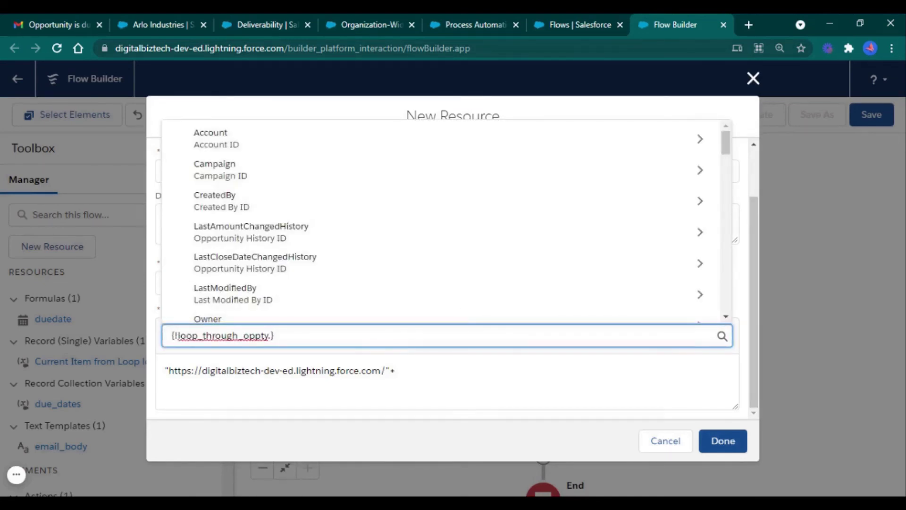
text(name)
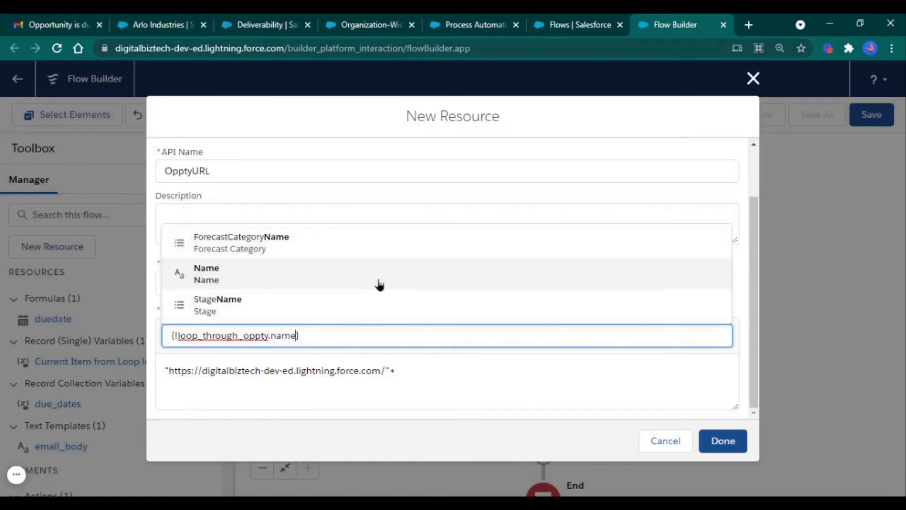
click(377, 286)
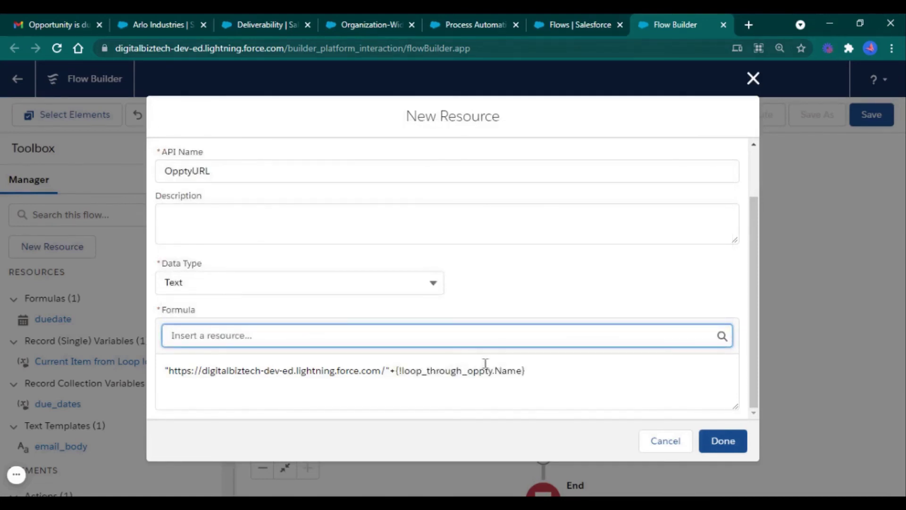
click(558, 376)
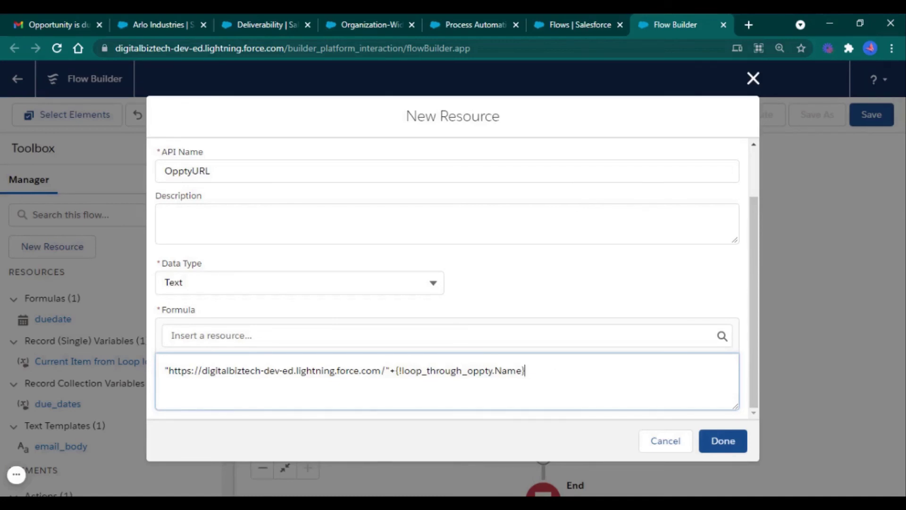
click(731, 449)
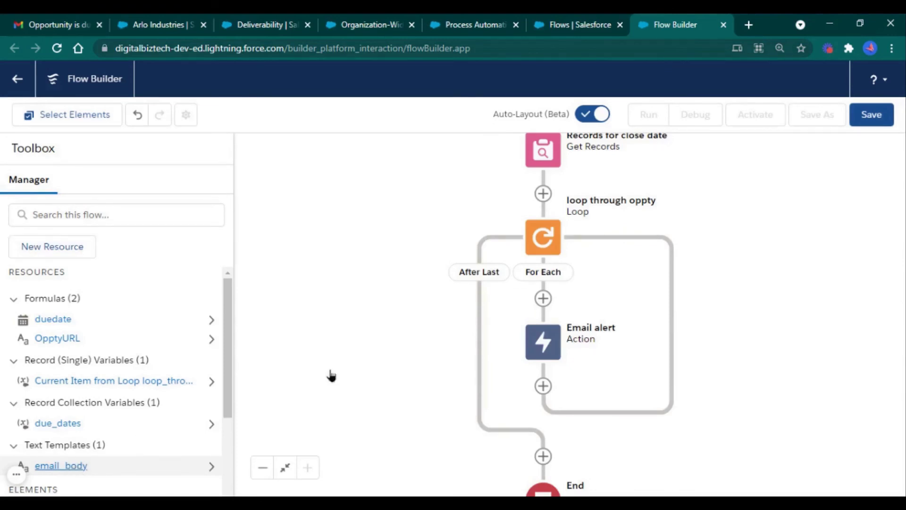
Link the {!loop_through_oppty.Name} merge field in email_body to {!OpptyURL} and save the template
double_click(613, 327)
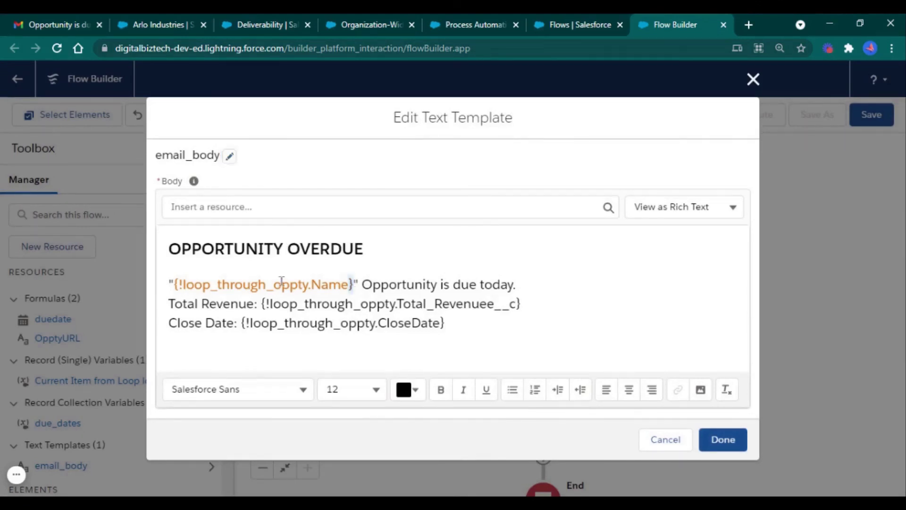
drag(353, 284, 174, 285)
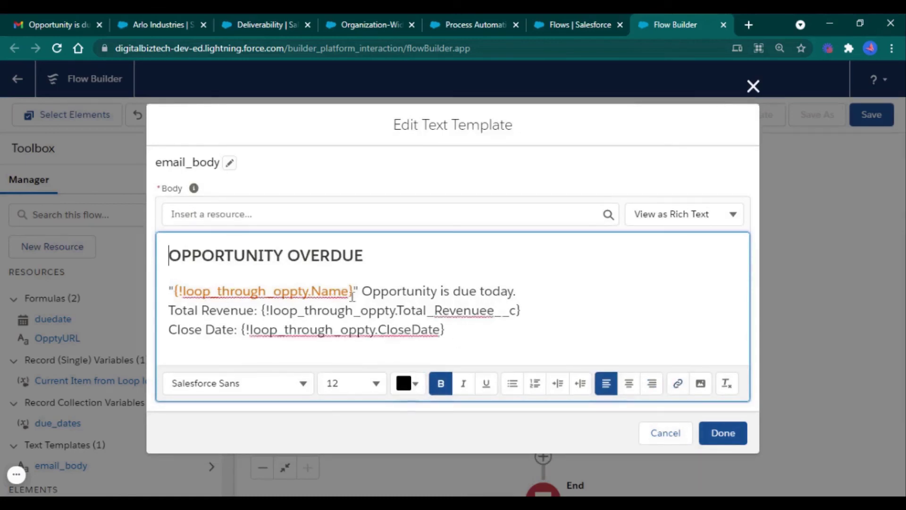
drag(353, 293, 173, 290)
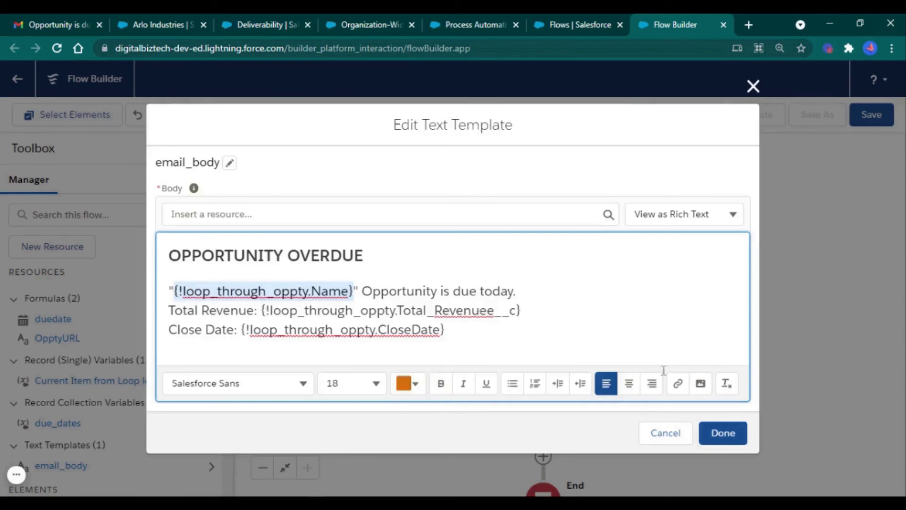
click(680, 383)
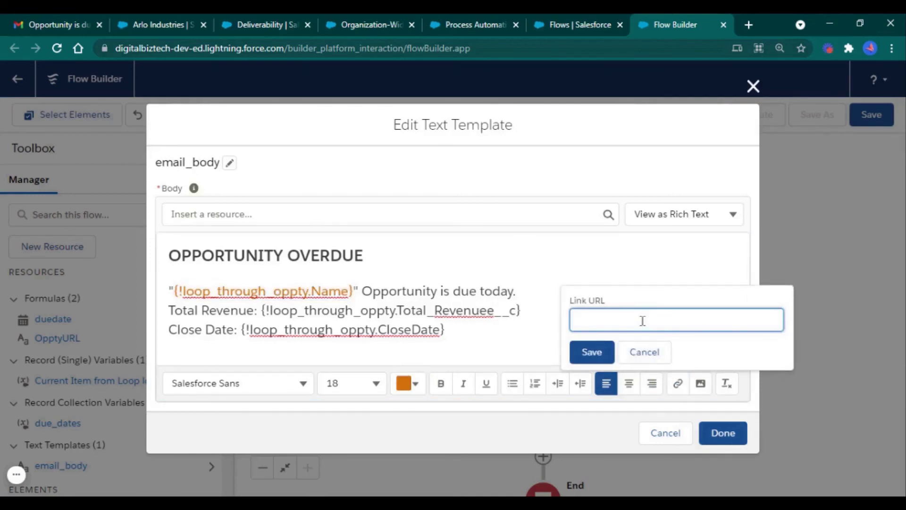
text({!OpptyURL})
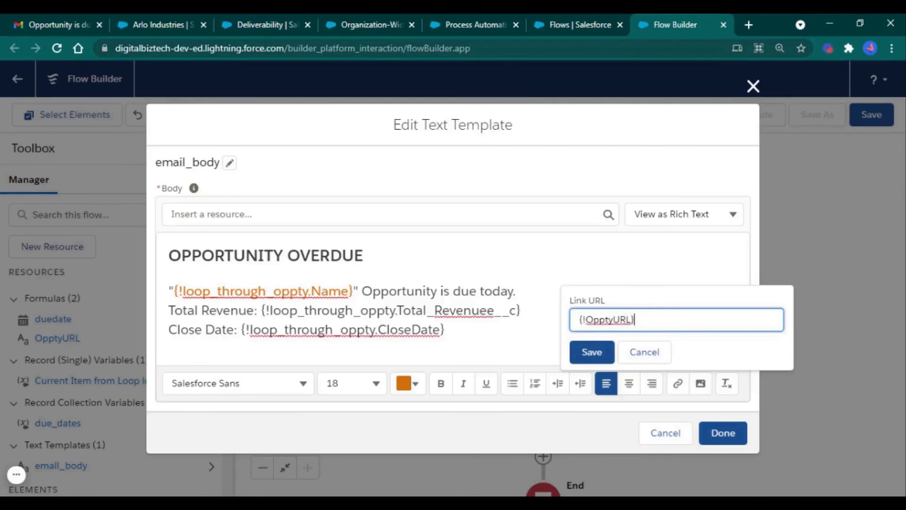
click(603, 353)
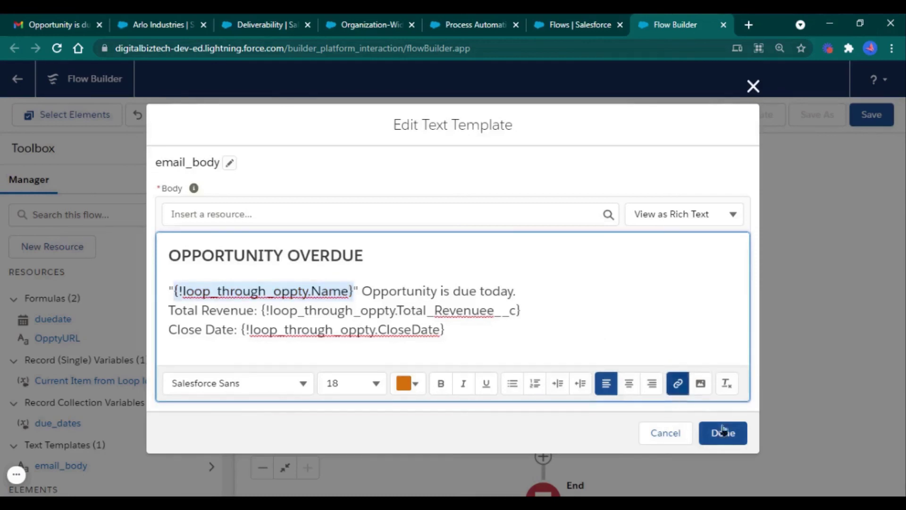
click(712, 344)
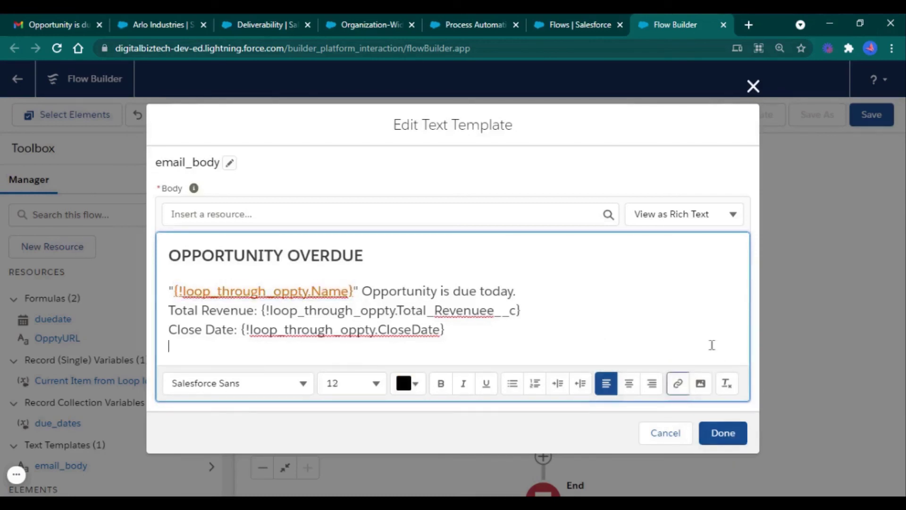
click(731, 442)
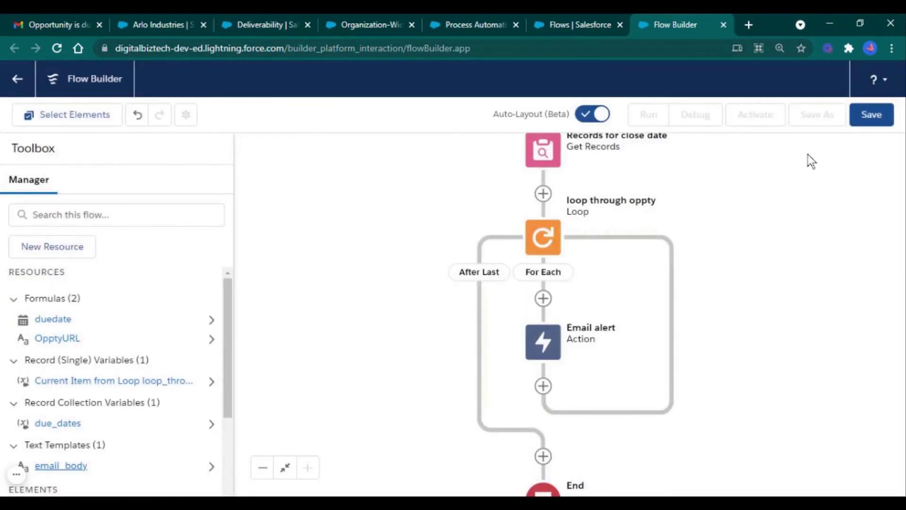
Save the flow as 'Past Due Email Alert', activate it, and return to Gmail
click(868, 120)
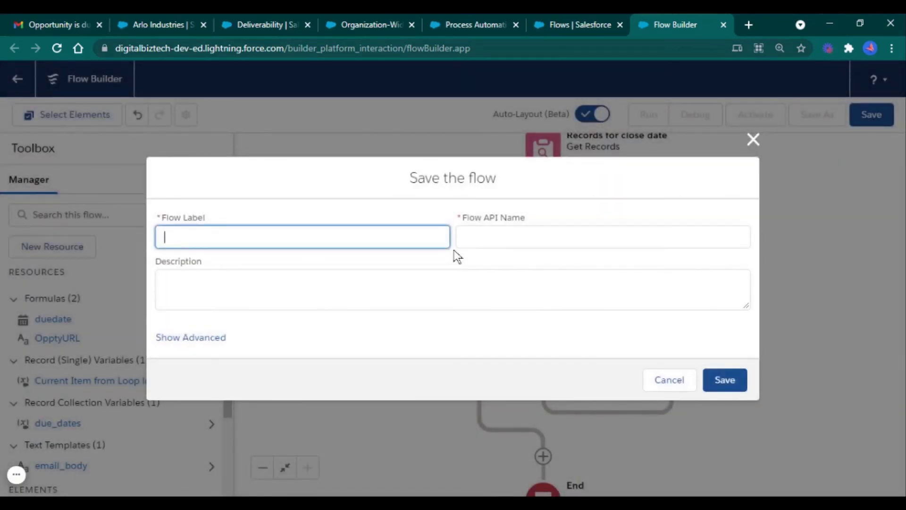
text(Past Due Email Alert)
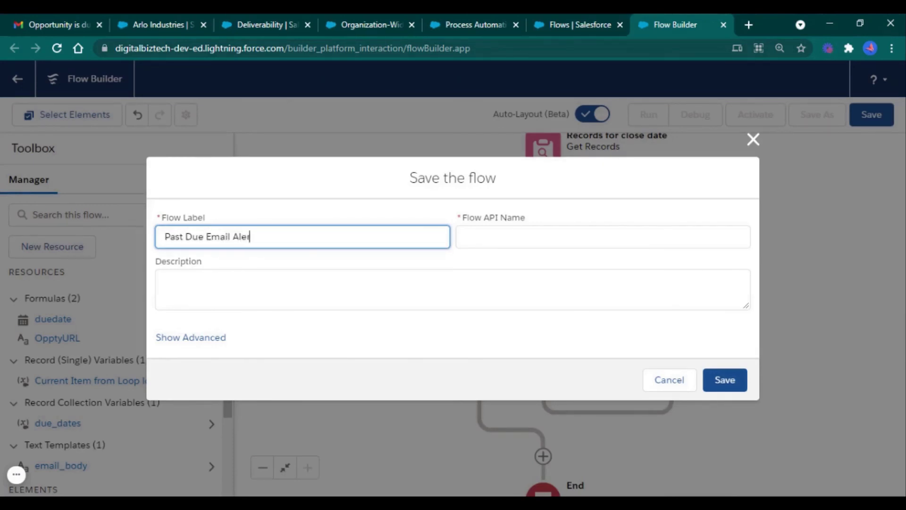
click(532, 294)
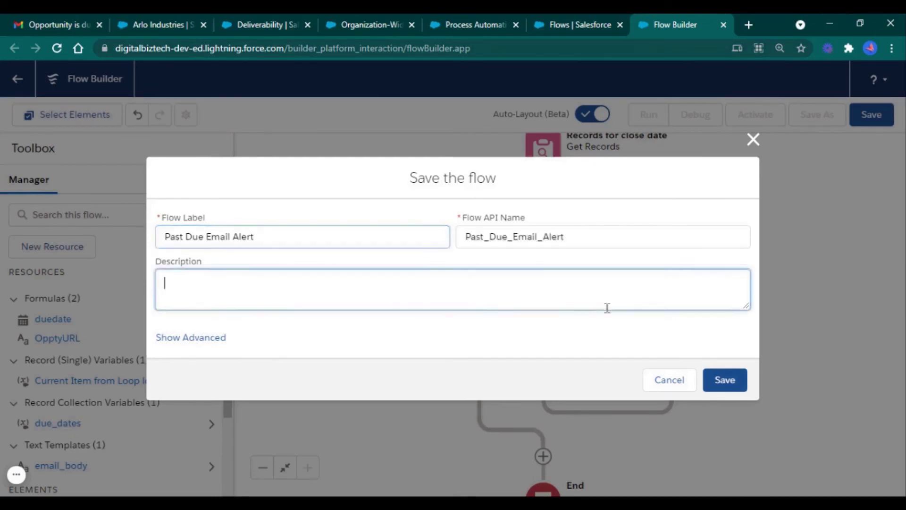
click(730, 385)
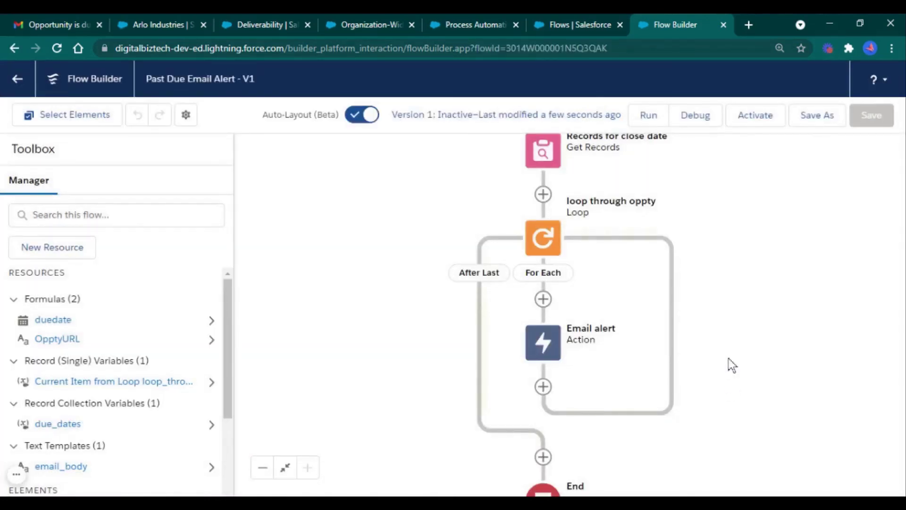
click(776, 122)
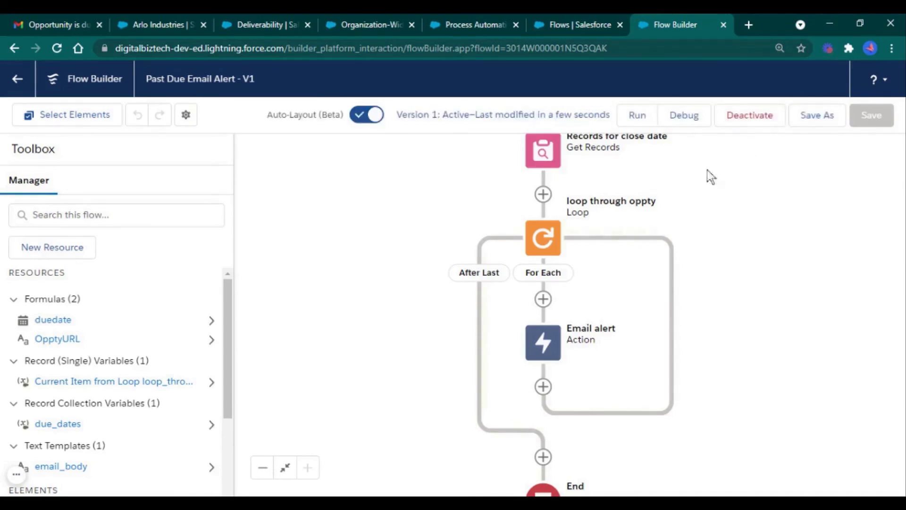
click(72, 14)
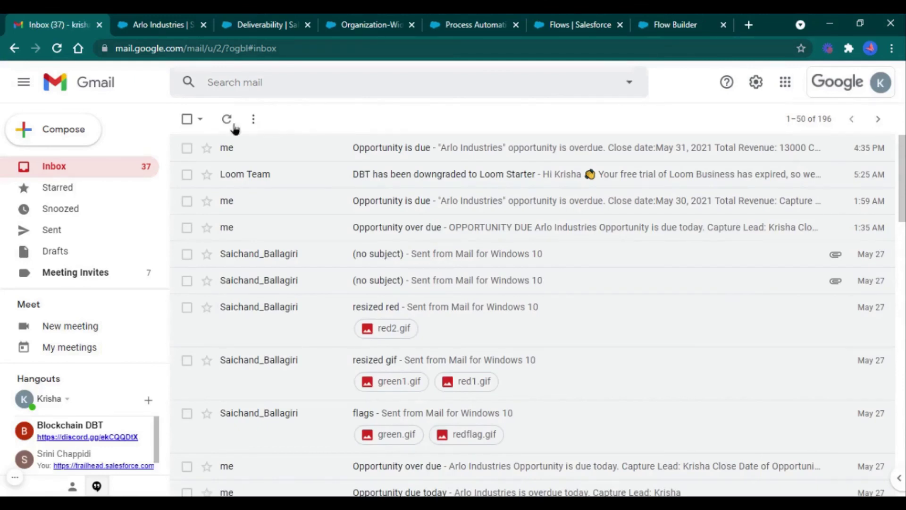
Refresh Gmail, read the new 'Opportunity is due' email, and follow its Arlo Industries link
click(227, 123)
click(227, 125)
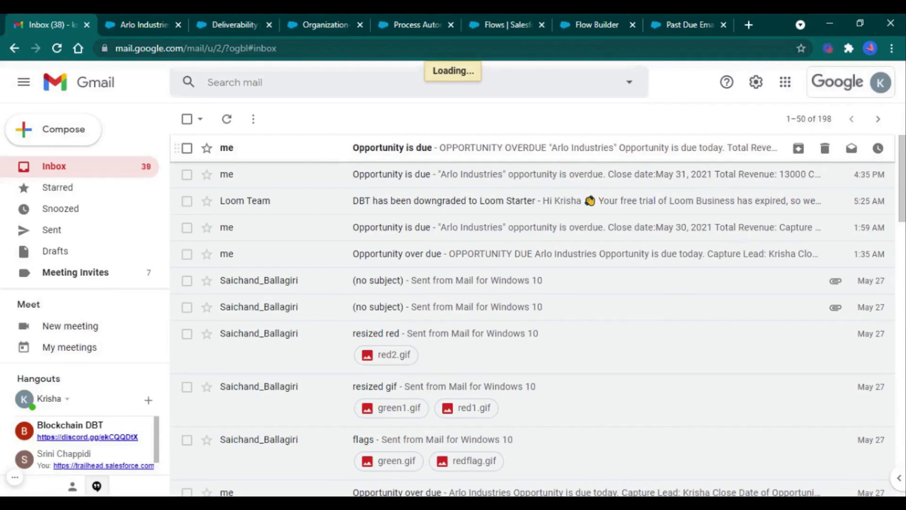
click(472, 148)
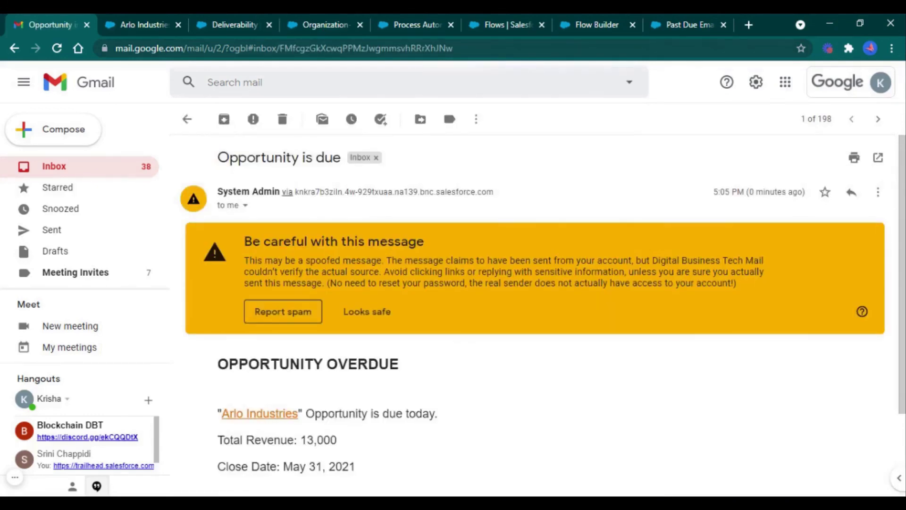
scroll(531, 361, down, 2)
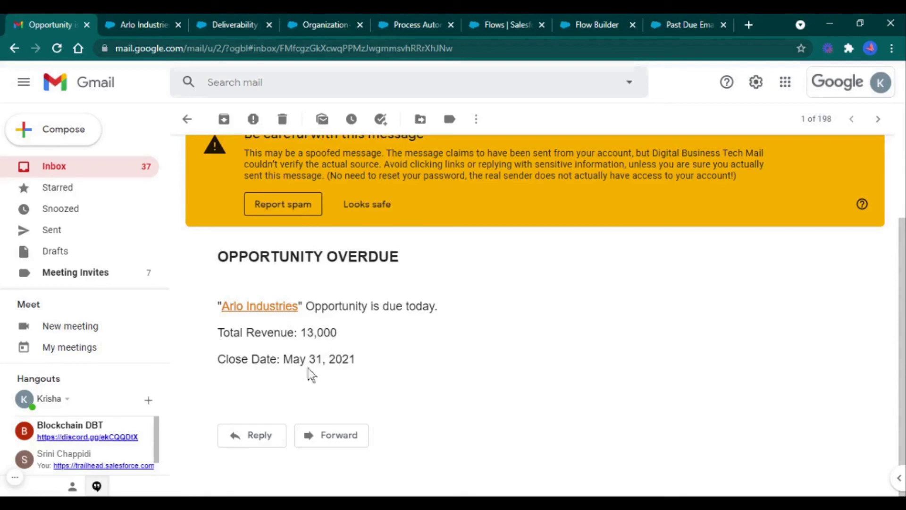
scroll(363, 365, up, 3)
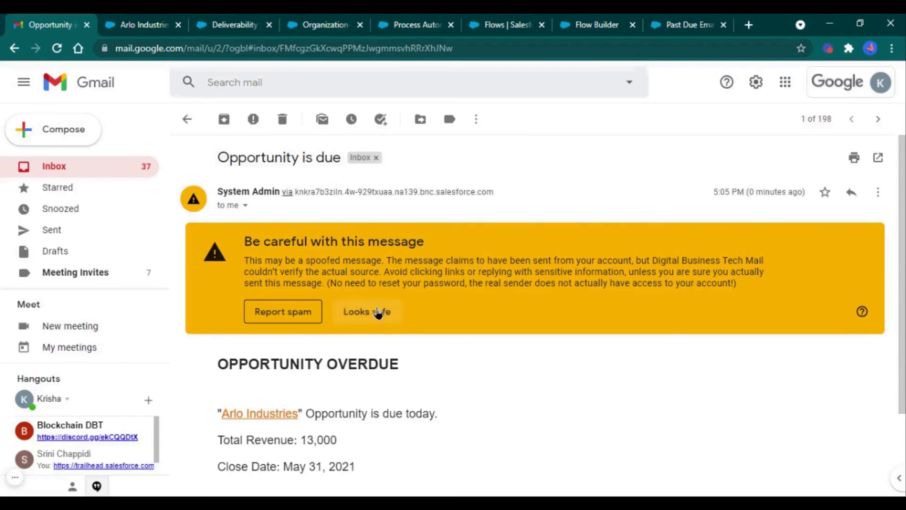
click(154, 17)
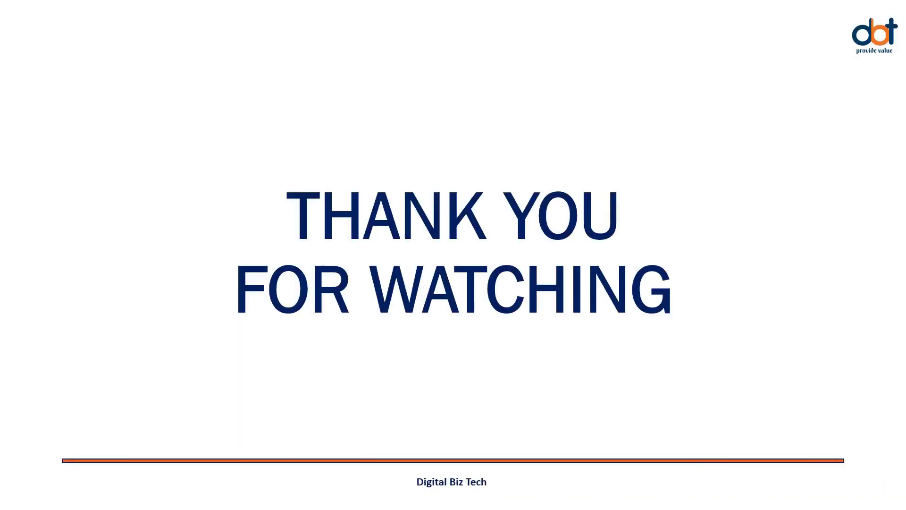